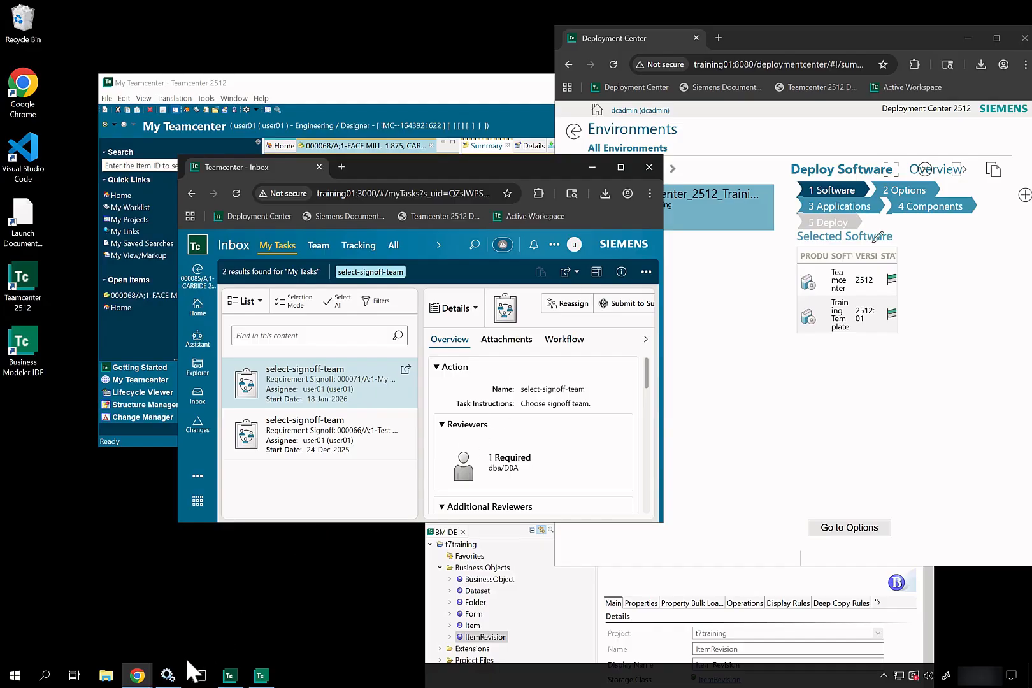
Step: Confirm the Teamcenter WebTier, Server Manager PoolA and FSC services are Running, and move Services to the lower right
click(167, 674)
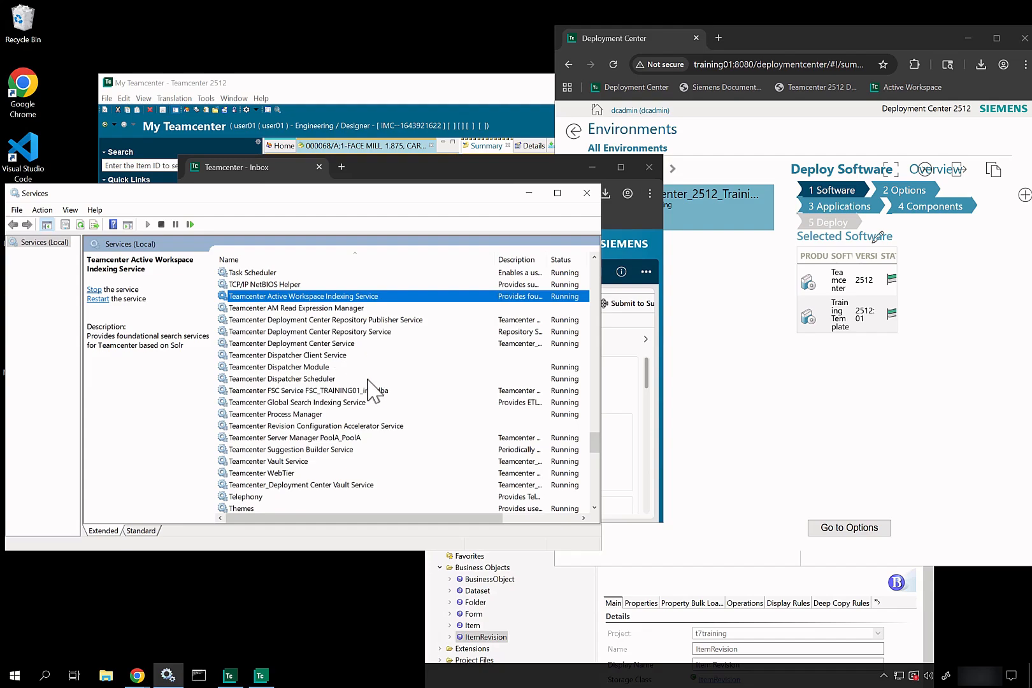
click(291, 474)
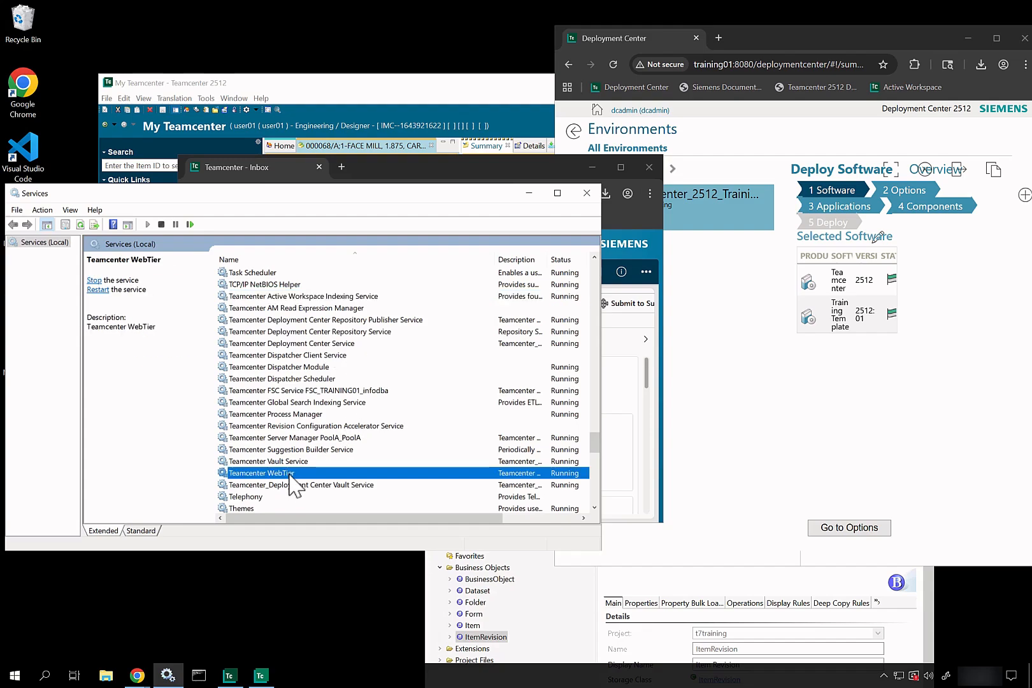
click(331, 439)
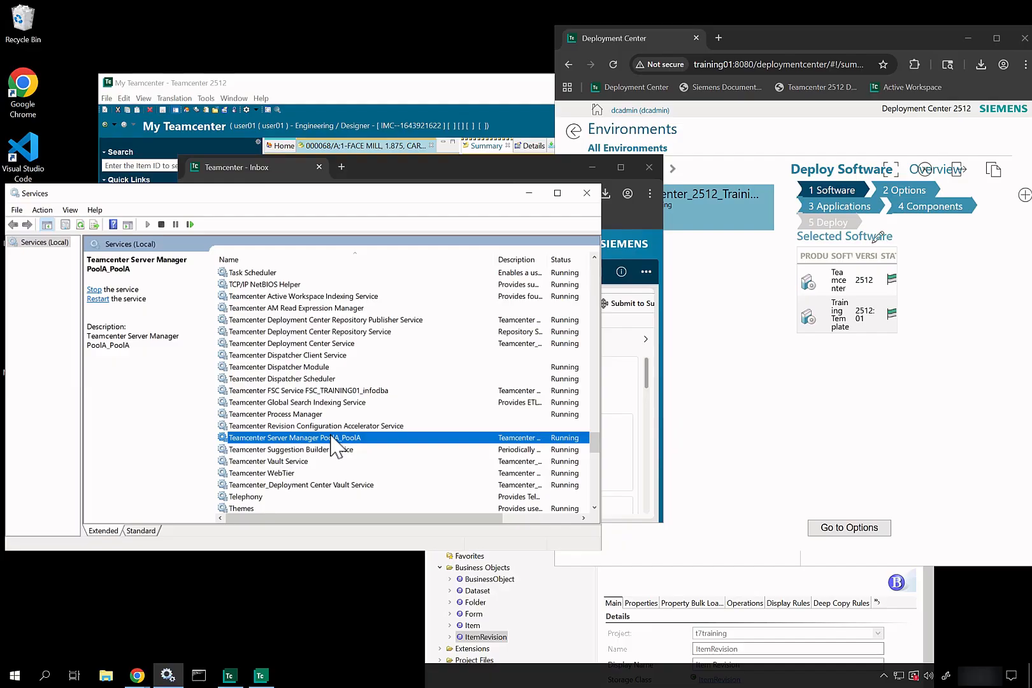
click(332, 392)
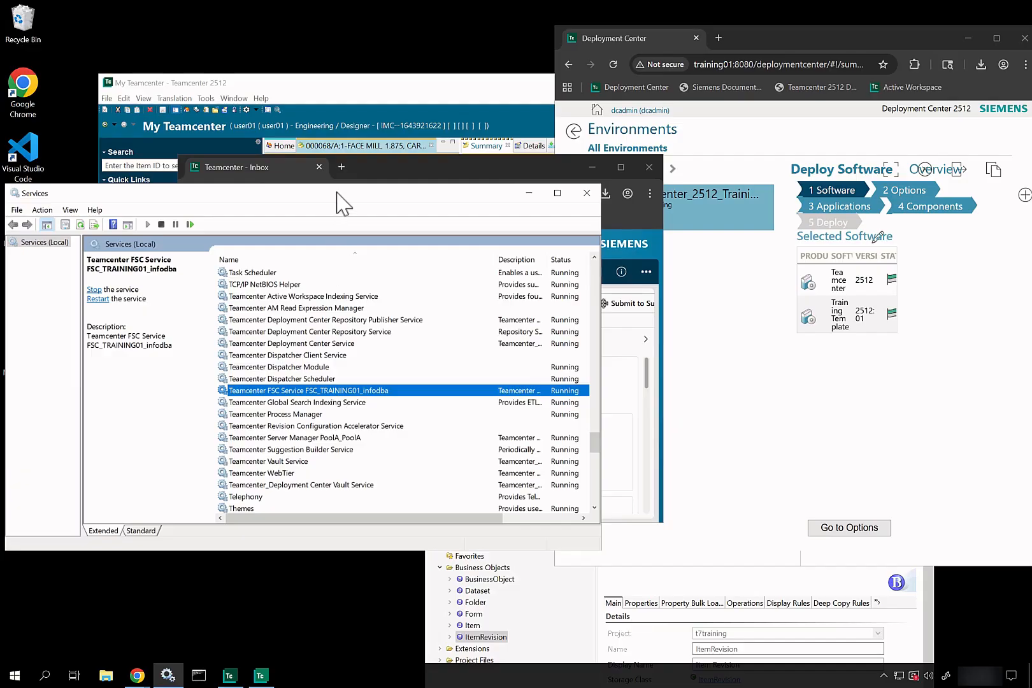
drag(339, 193, 702, 277)
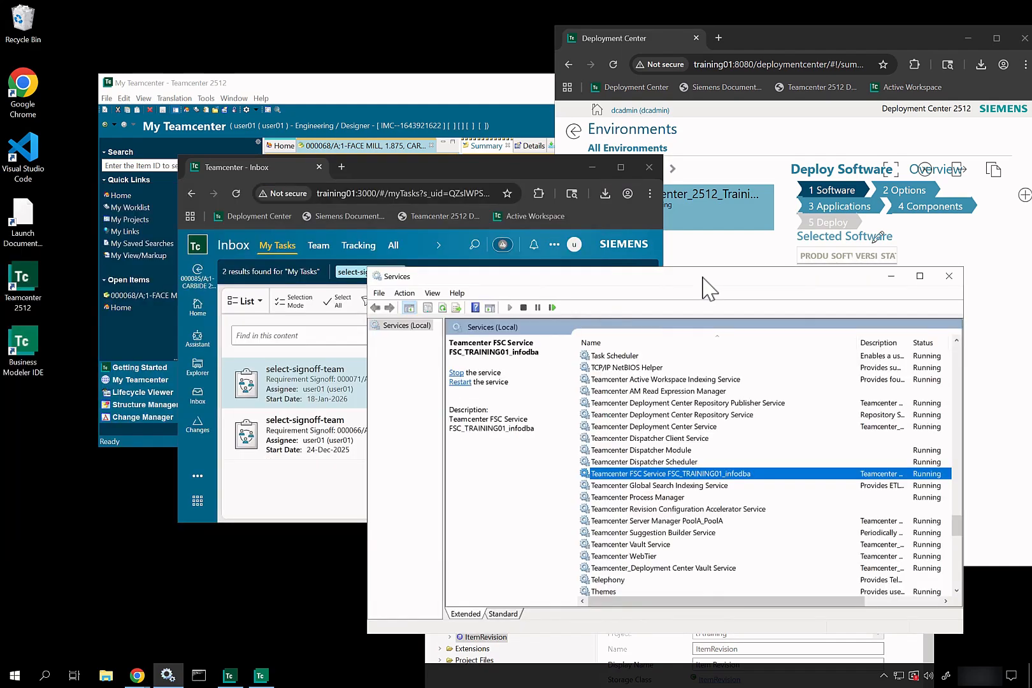
Step: Reposition and widen the browser, then open the 000068/A;1-FACE MILL, 1.875, CARBIDE revision from Home
click(531, 167)
drag(532, 167, 747, 110)
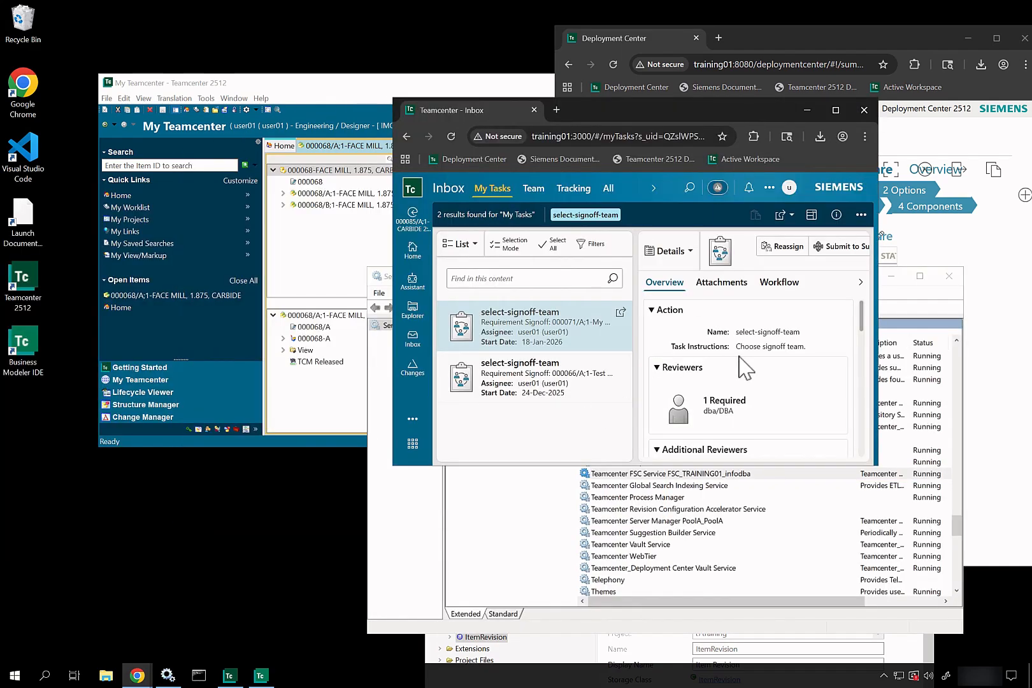
drag(878, 301, 1023, 301)
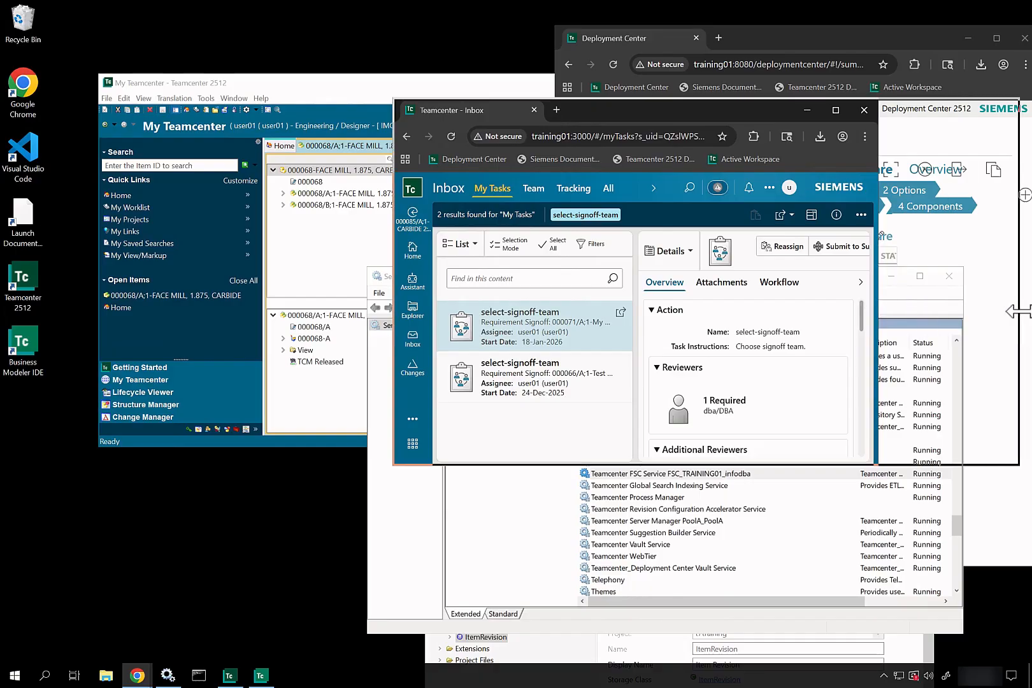
click(415, 254)
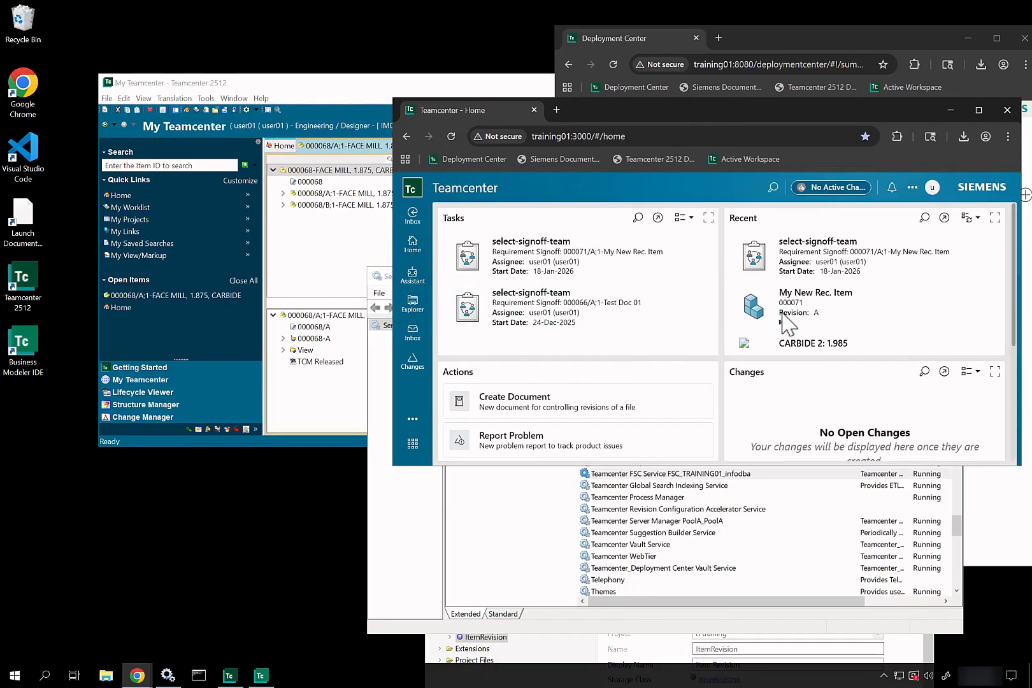
scroll(789, 324, down, 5)
scroll(782, 313, down, 10)
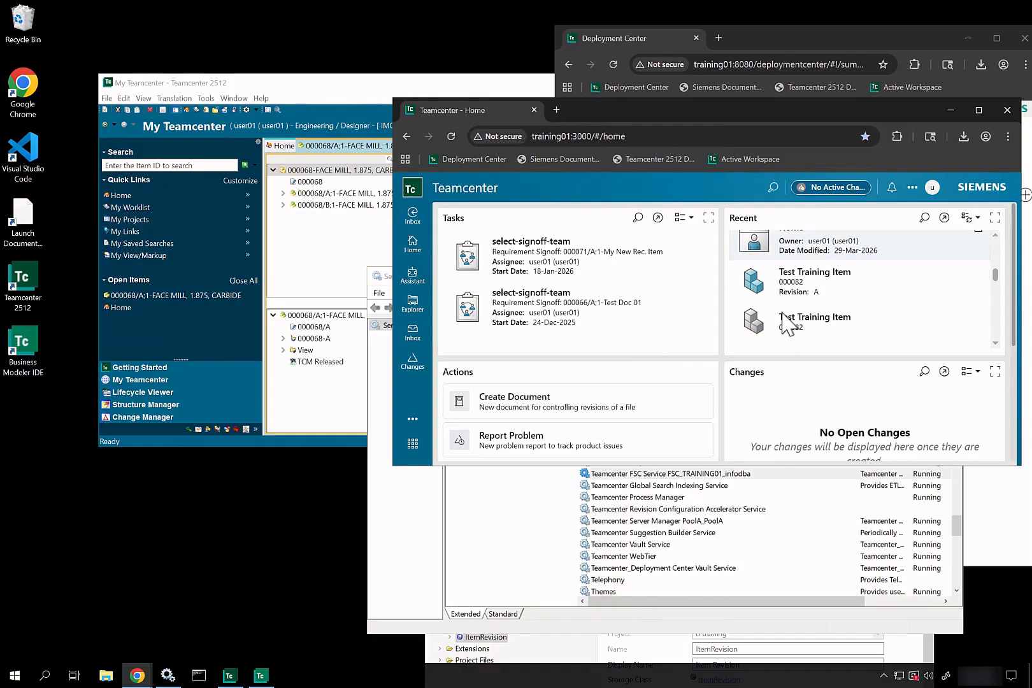
scroll(787, 322, down, 1)
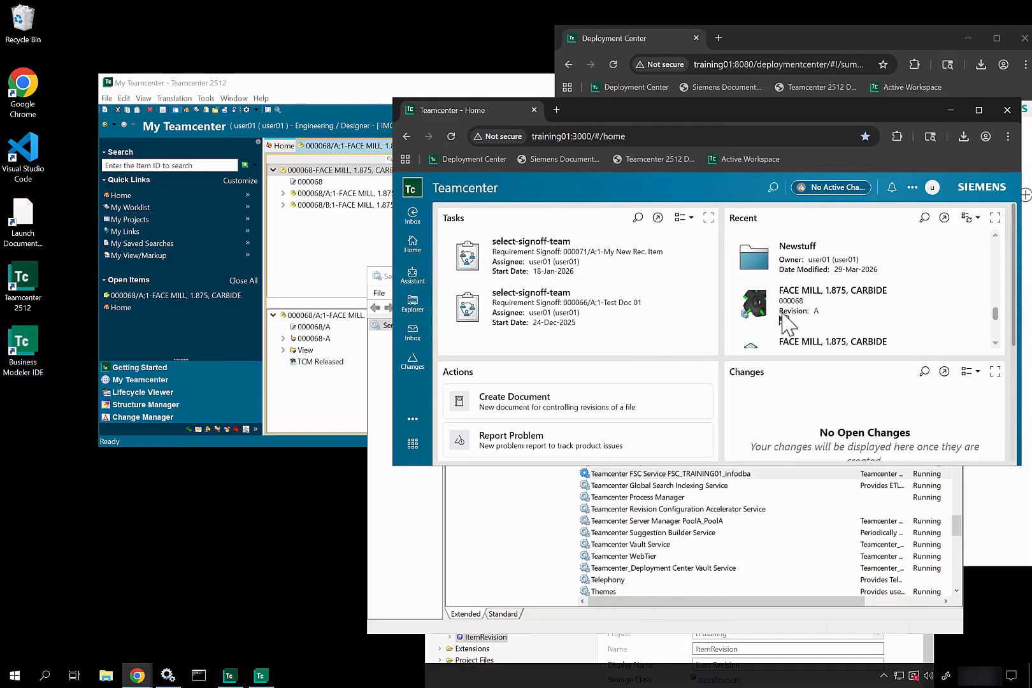
click(979, 293)
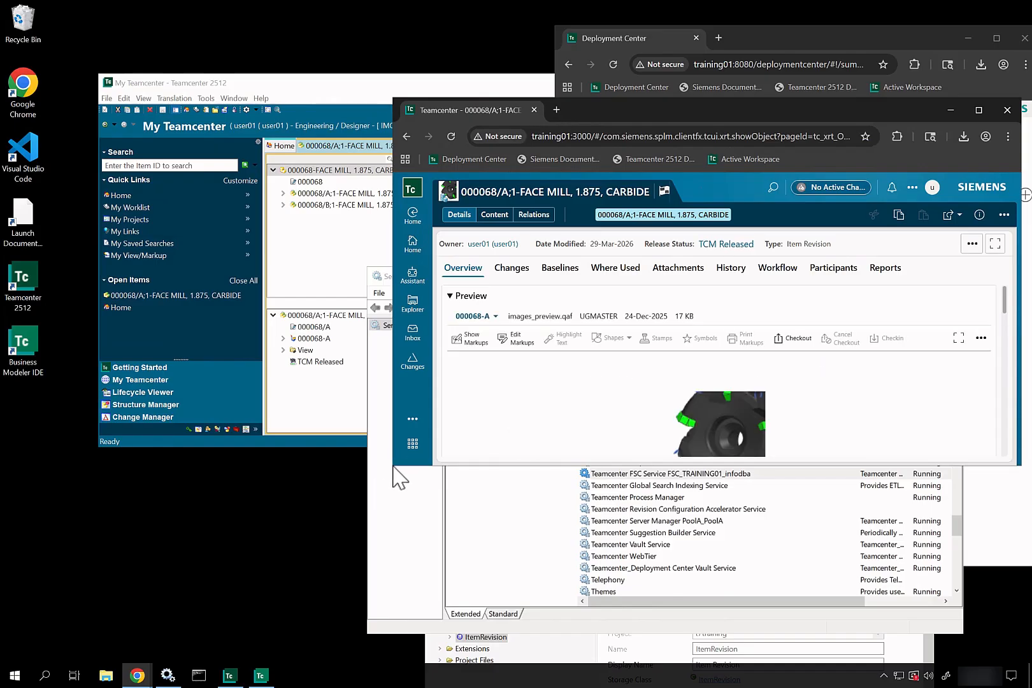
Step: Show the revision's Content tab with the 3D viewer selected
drag(391, 467, 398, 559)
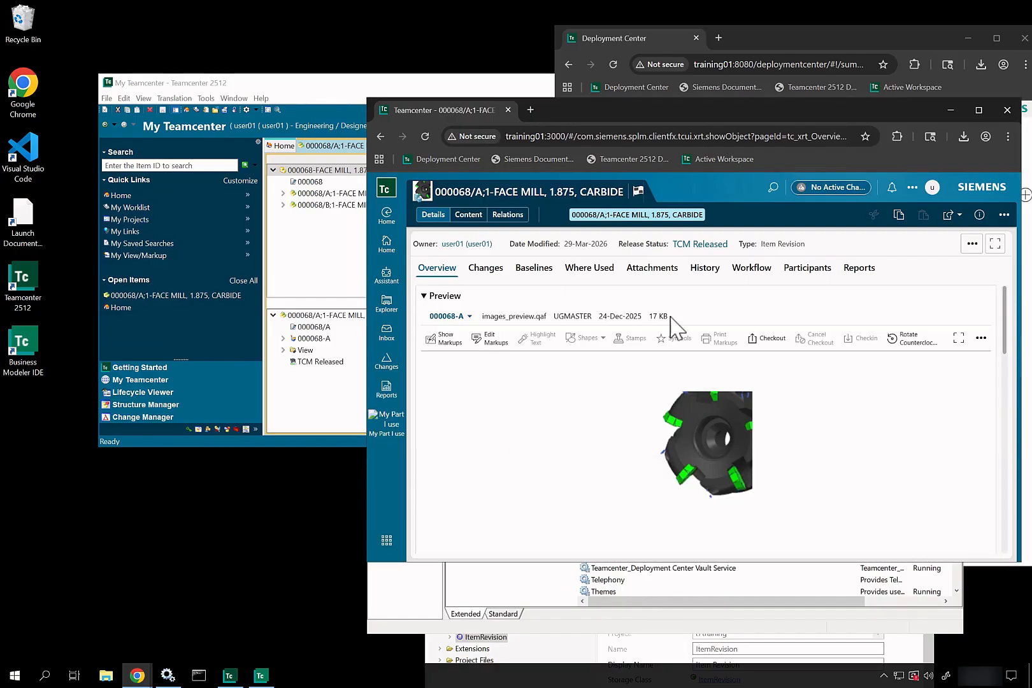
click(469, 217)
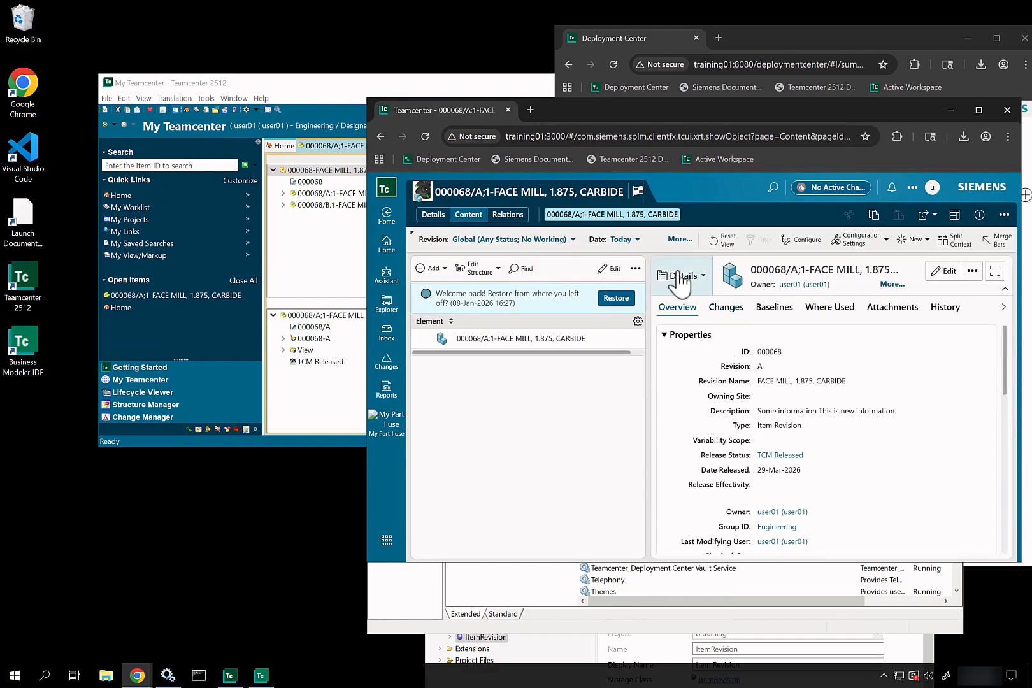
click(677, 278)
click(679, 307)
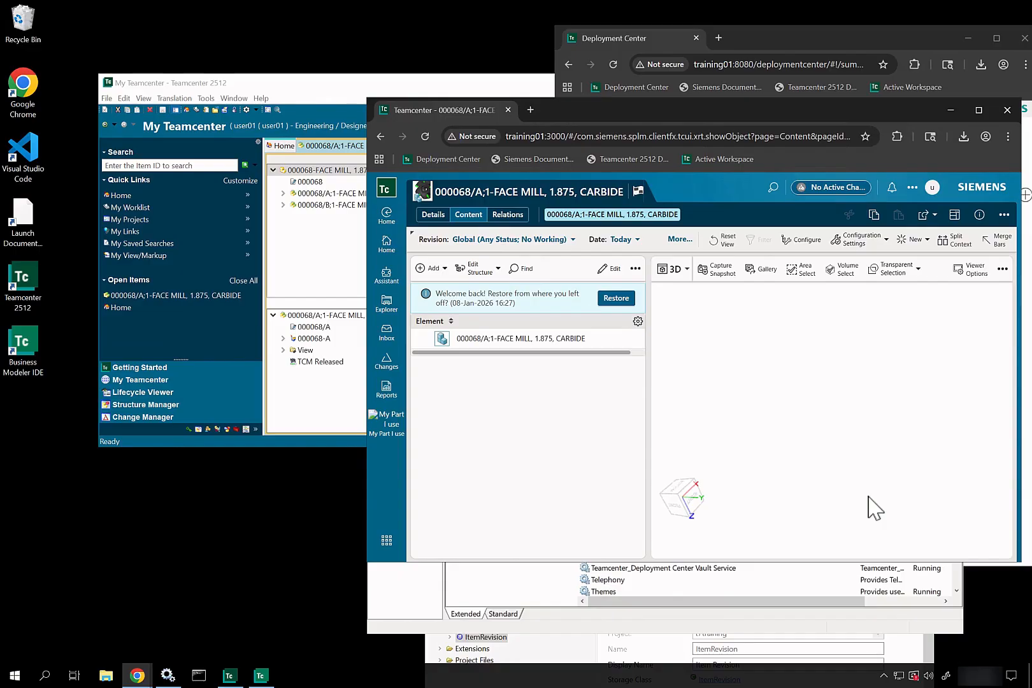
Step: Expand 000068/B and open the Named References of dataset 000068-B
click(300, 269)
click(283, 204)
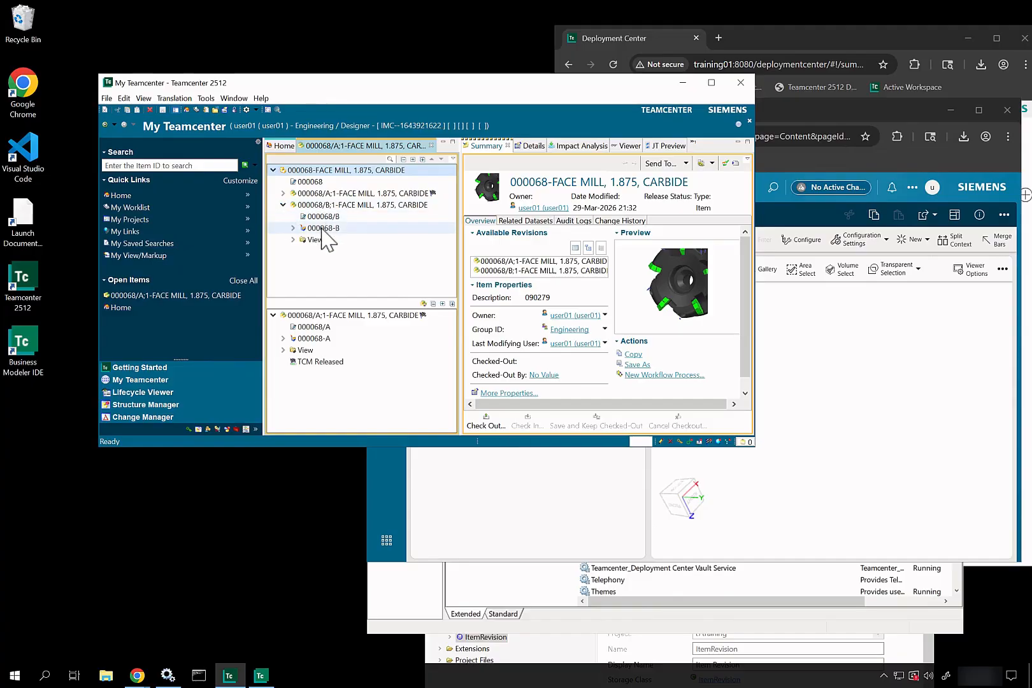
click(321, 228)
right_click(322, 229)
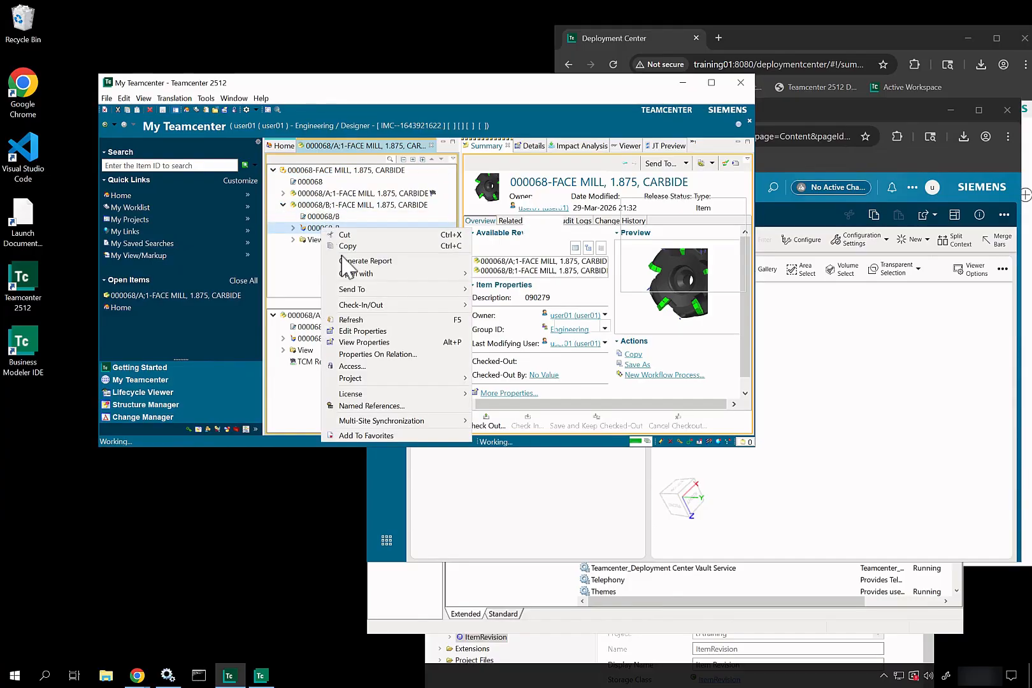
click(398, 406)
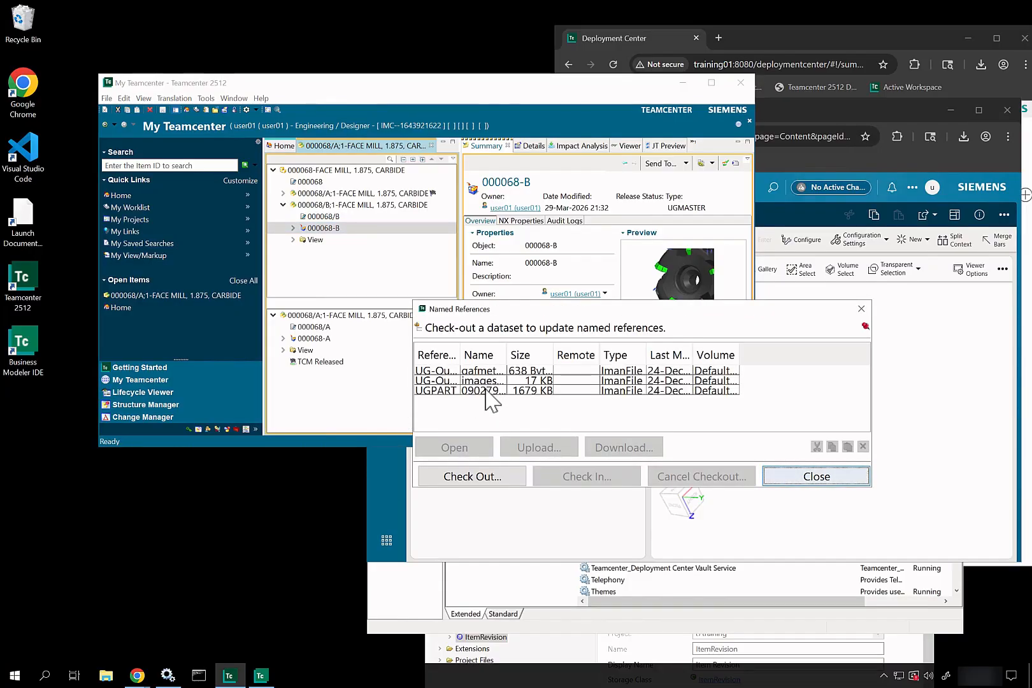
Step: Download the UGPART file 090279_A.prt into Documents, then bring Services forward
click(494, 391)
click(616, 448)
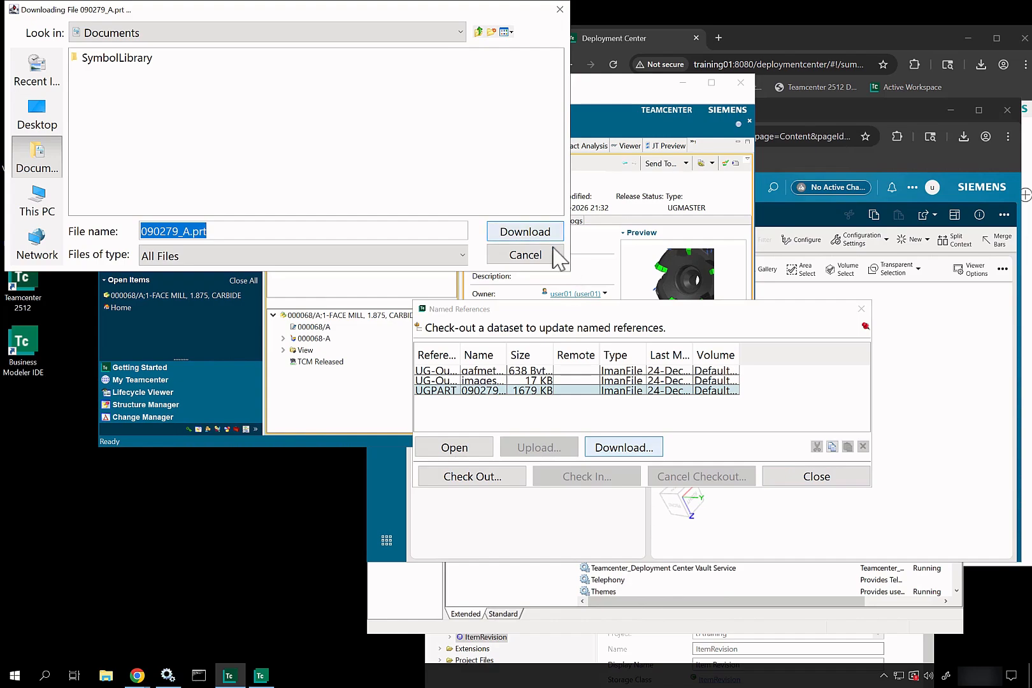
click(551, 232)
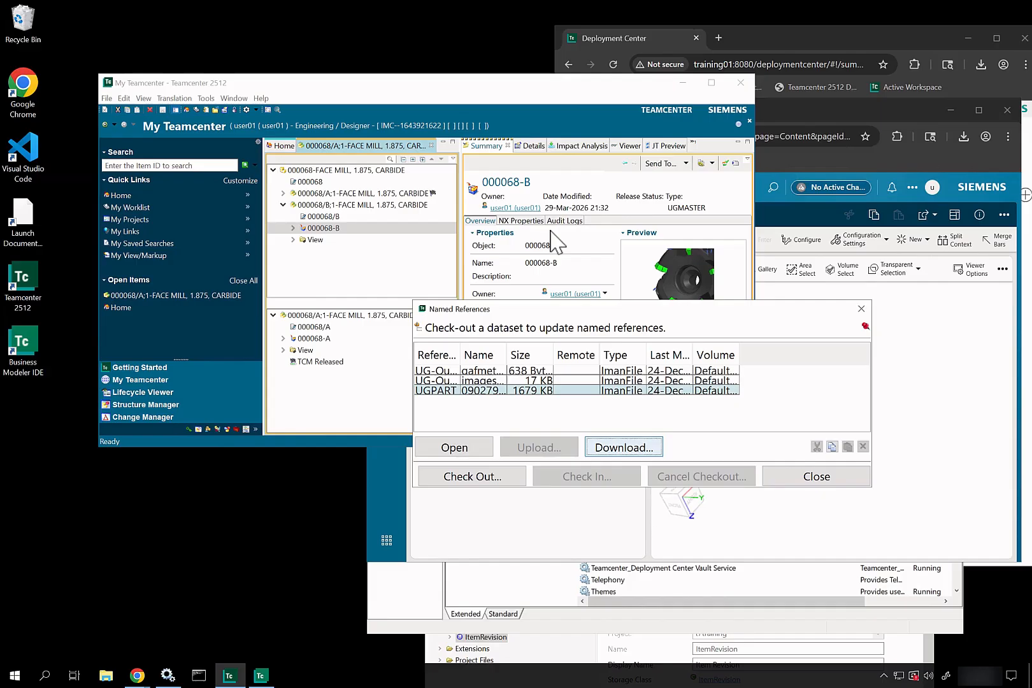
click(176, 677)
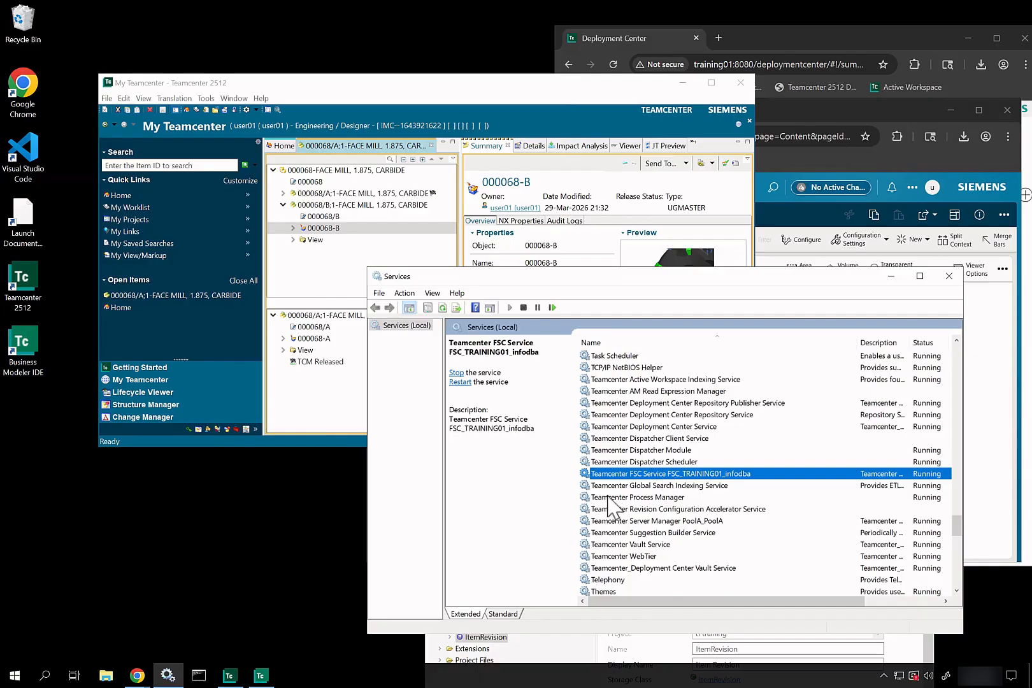
Step: Move the rich client right and sketch a box labelled Teamcenter, Database, Volume, Corporate Server
drag(422, 91, 733, 89)
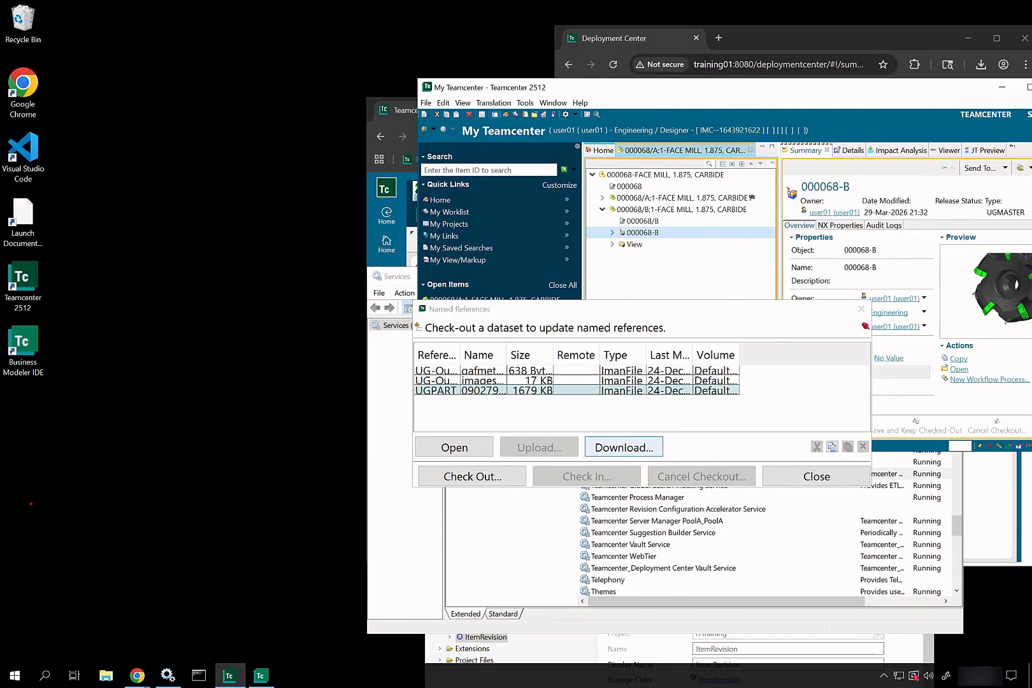
drag(30, 503, 110, 601)
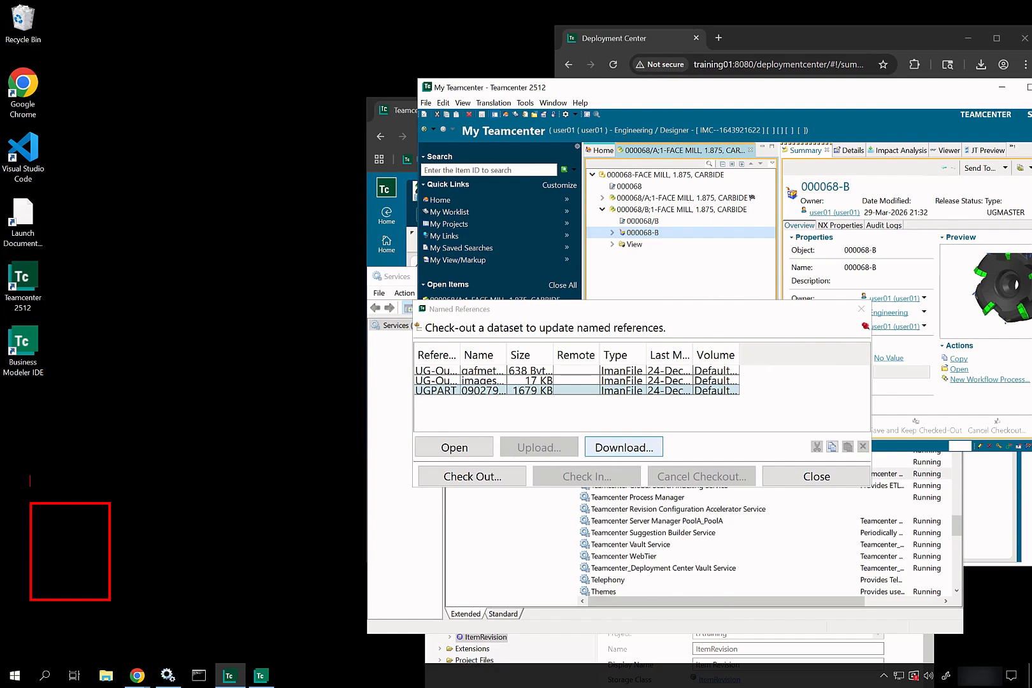
text(Teamcenter)
text(t)
text(Database)
key(Return)
text(Vo)
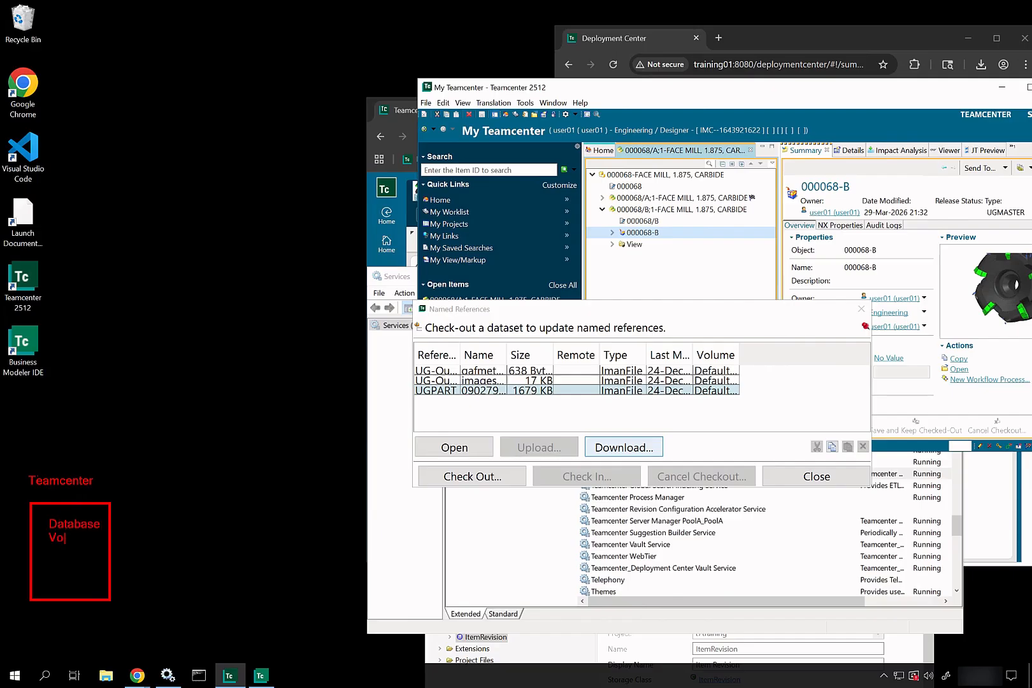
text(lume)
key(Return)
text(Corporate)
key(Return)
text(Server)
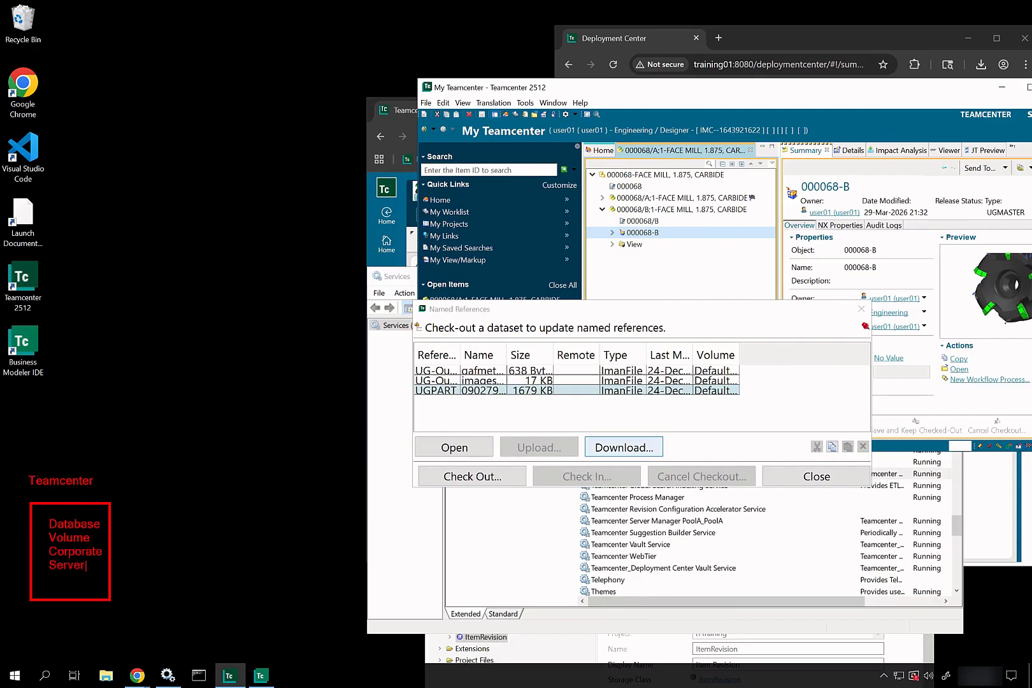
key(Escape)
Step: Draw a second empty box beside it, then clear the annotations
drag(128, 501, 174, 545)
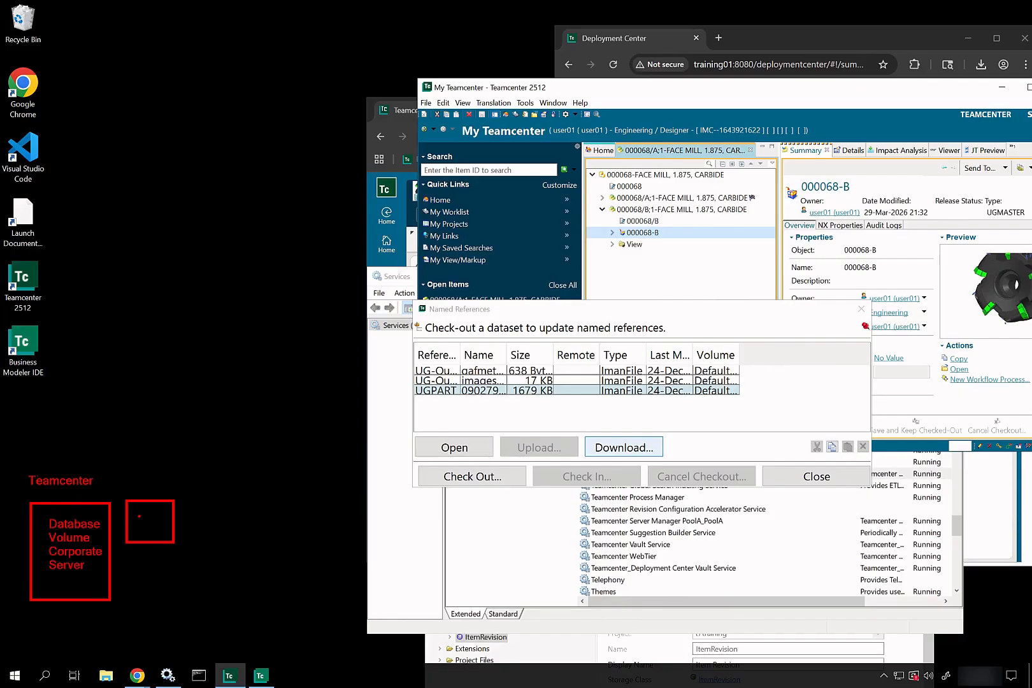
key(t)
key(Escape)
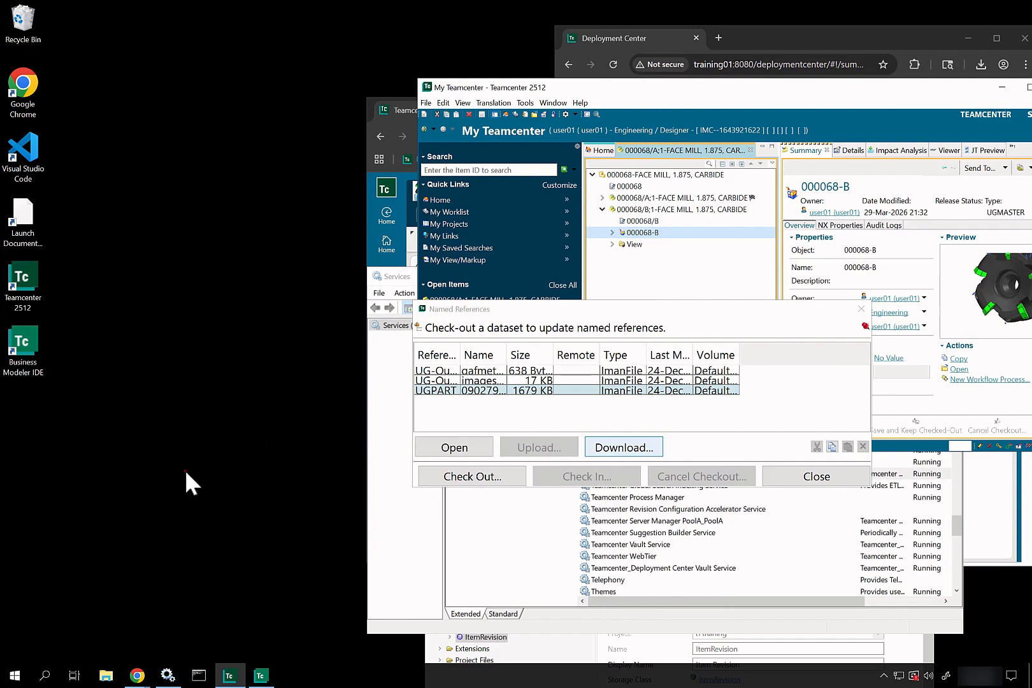
Step: Sketch a Teamcenter box and a neighbouring box labelled FSCmaster.xml
drag(17, 495, 97, 604)
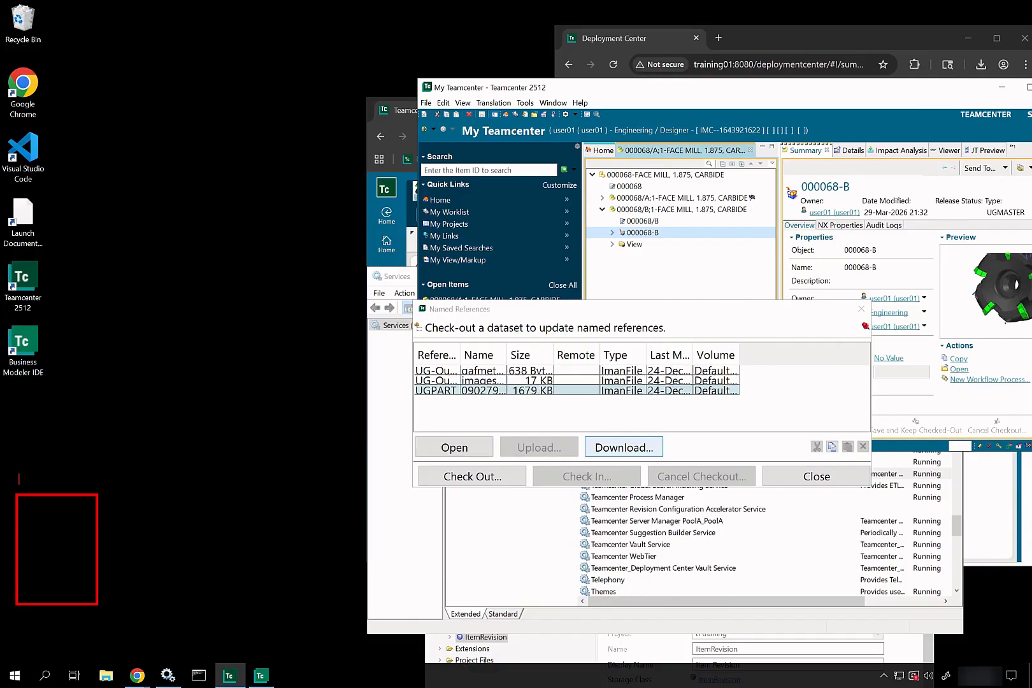
text(Teamcenter)
drag(118, 490, 181, 538)
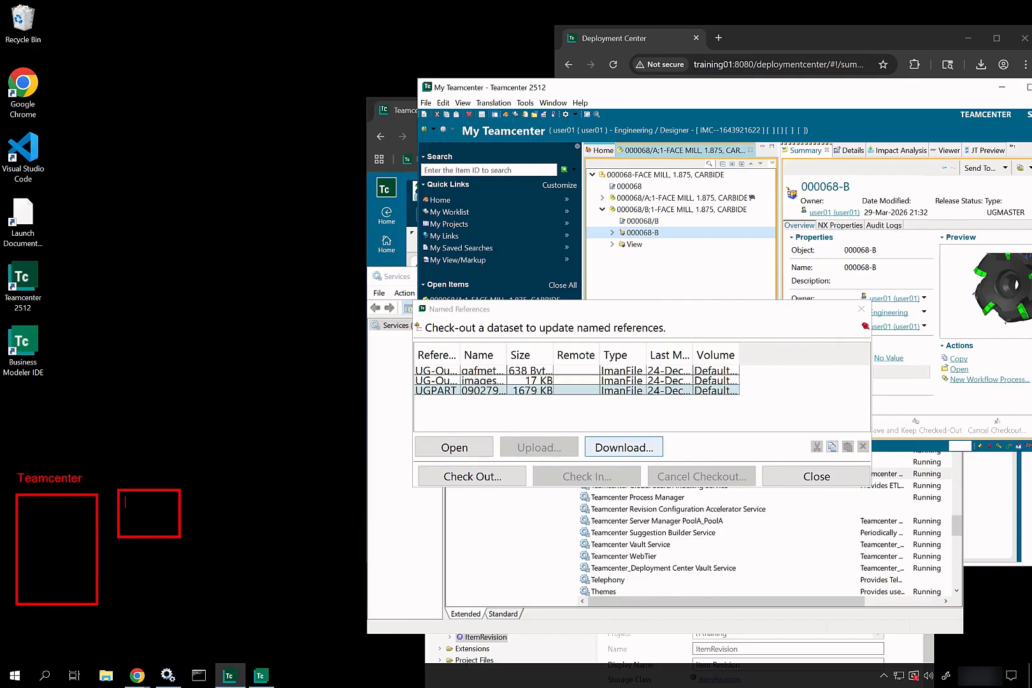
text(FSC)
text(master.xml)
Step: Add two more boxes, arrows to the FSC and Teamcenter boxes, a 'Browser Clien' label, then clear
drag(154, 273, 210, 305)
mouse_move(253, 306)
mouse_down()
mouse_move(333, 337)
mouse_move(337, 382)
mouse_move(358, 393)
mouse_up()
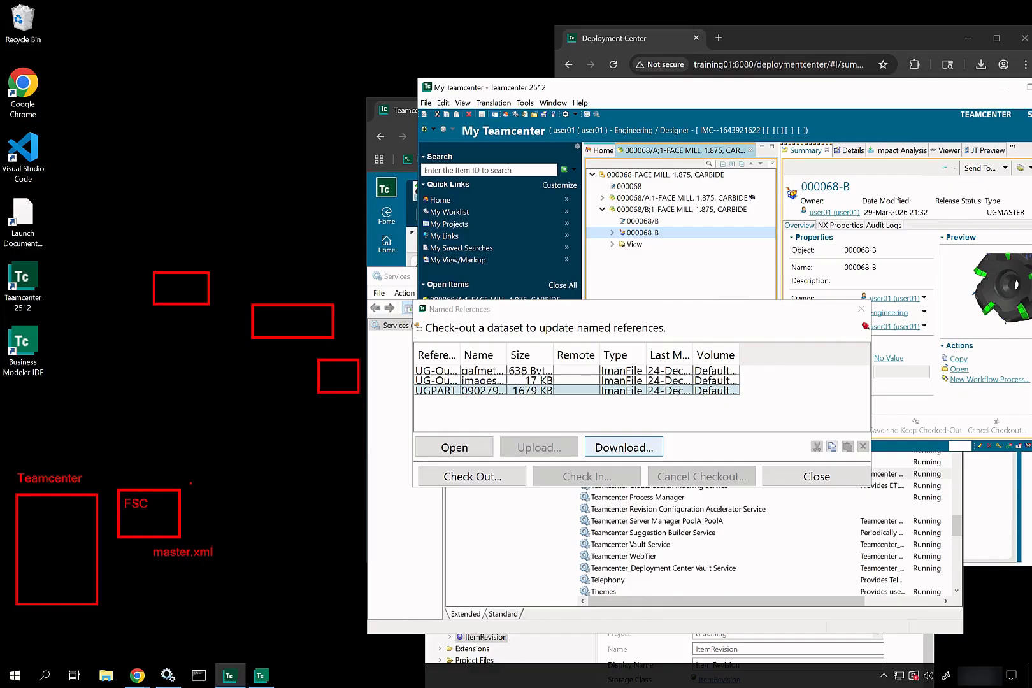
drag(191, 483, 277, 392)
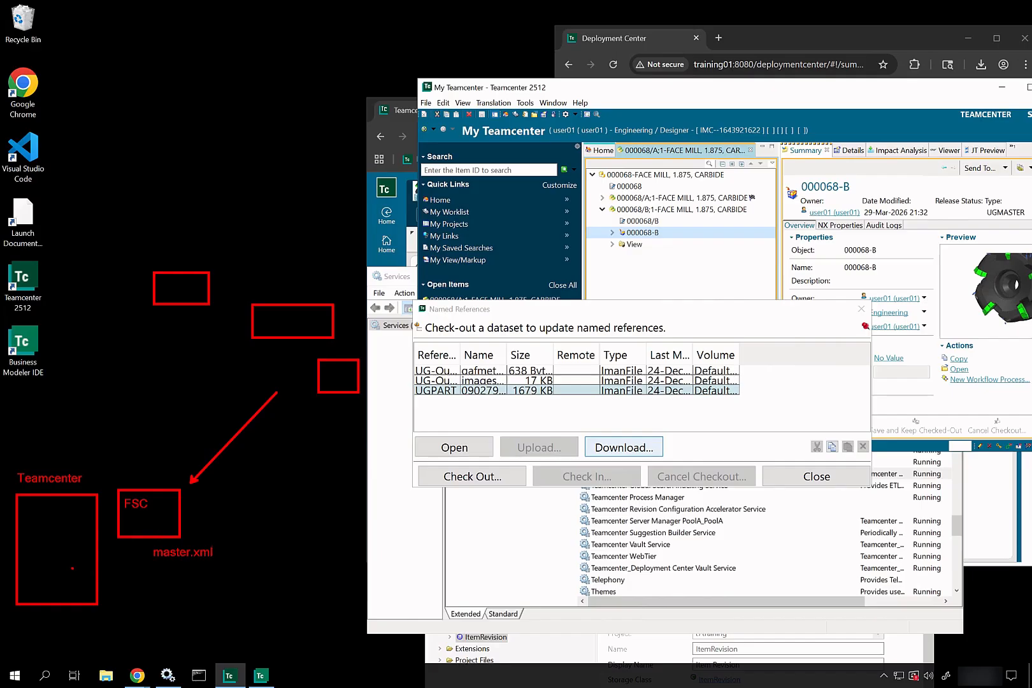
mouse_move(73, 568)
mouse_down()
mouse_move(110, 540)
mouse_move(81, 575)
mouse_up()
key(Return)
text(Browser )
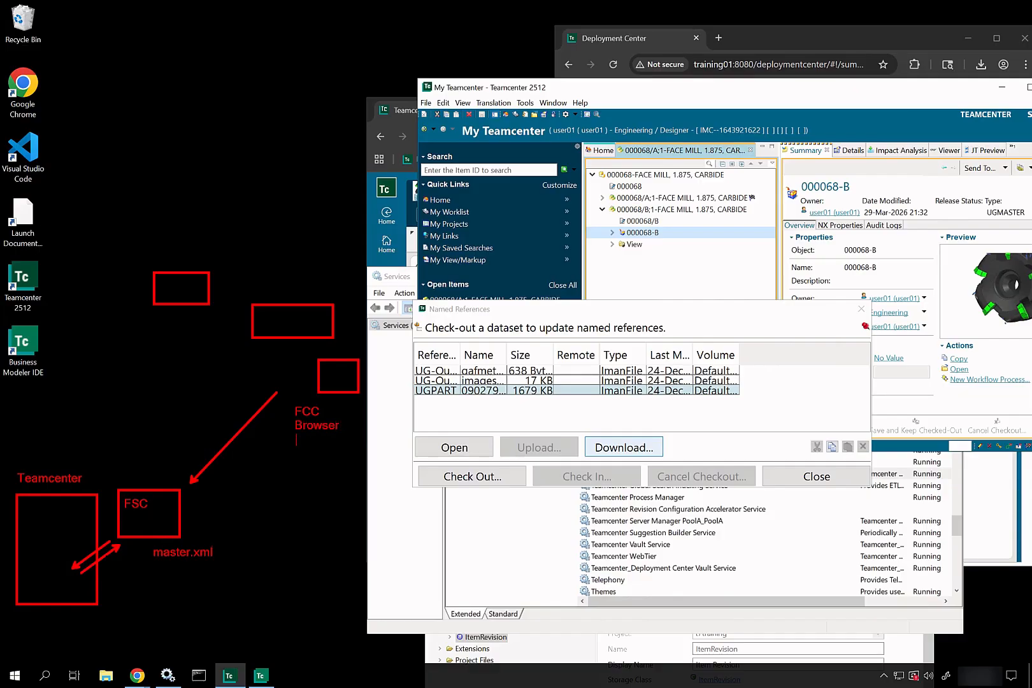
text(Client)
key(Escape)
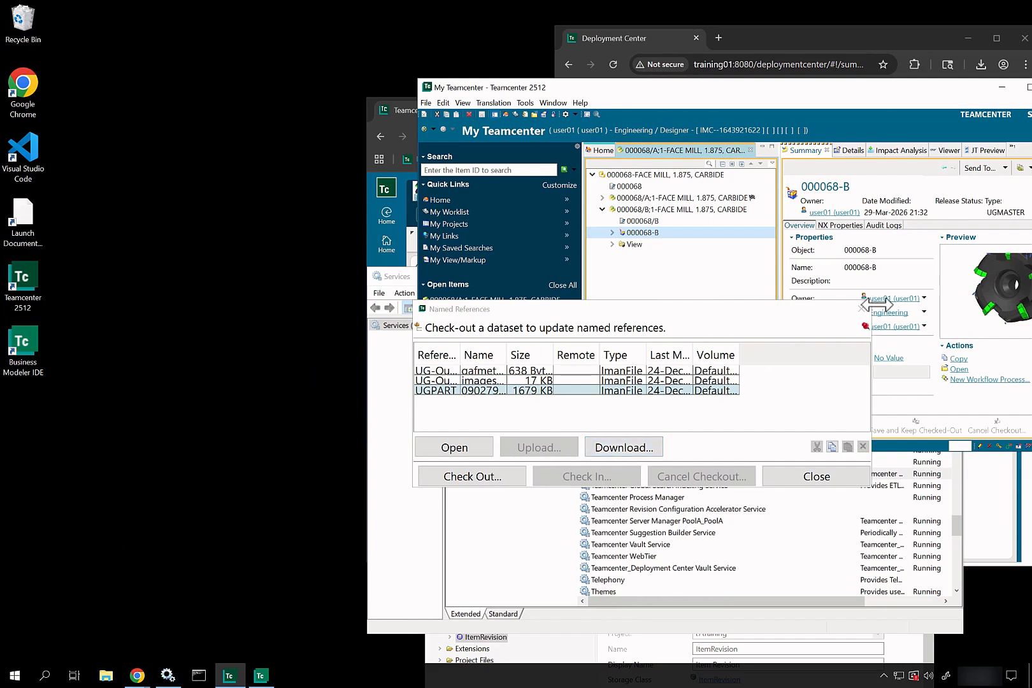
Step: Close Named References, stop Teamcenter FSC Service FSC_TRAINING01_infodba, and move the rich client aside
click(863, 309)
click(434, 541)
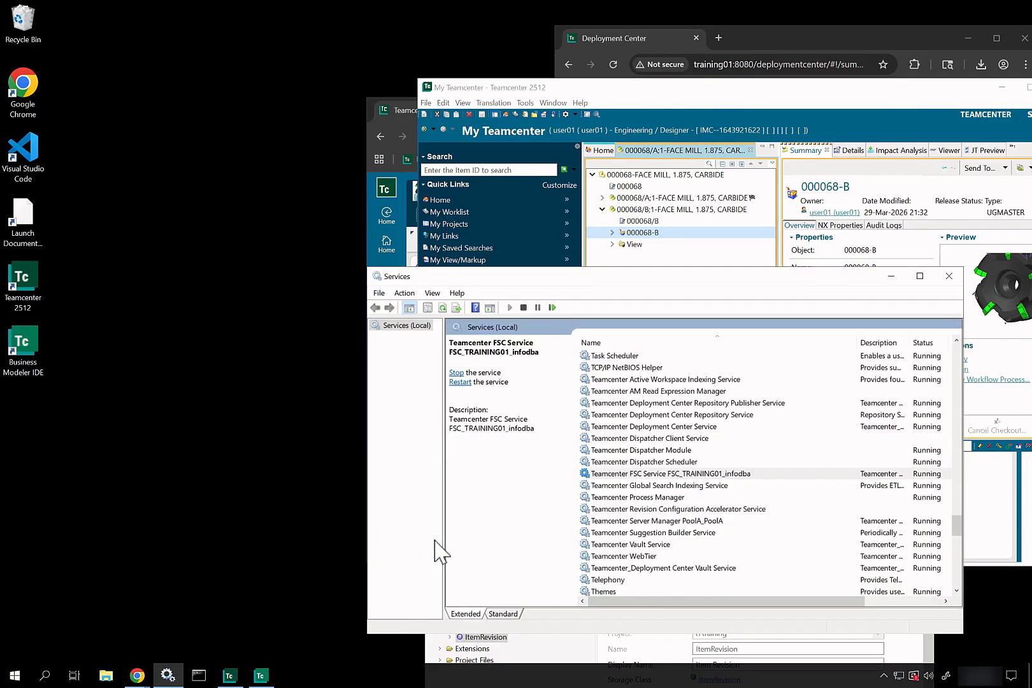
right_click(655, 477)
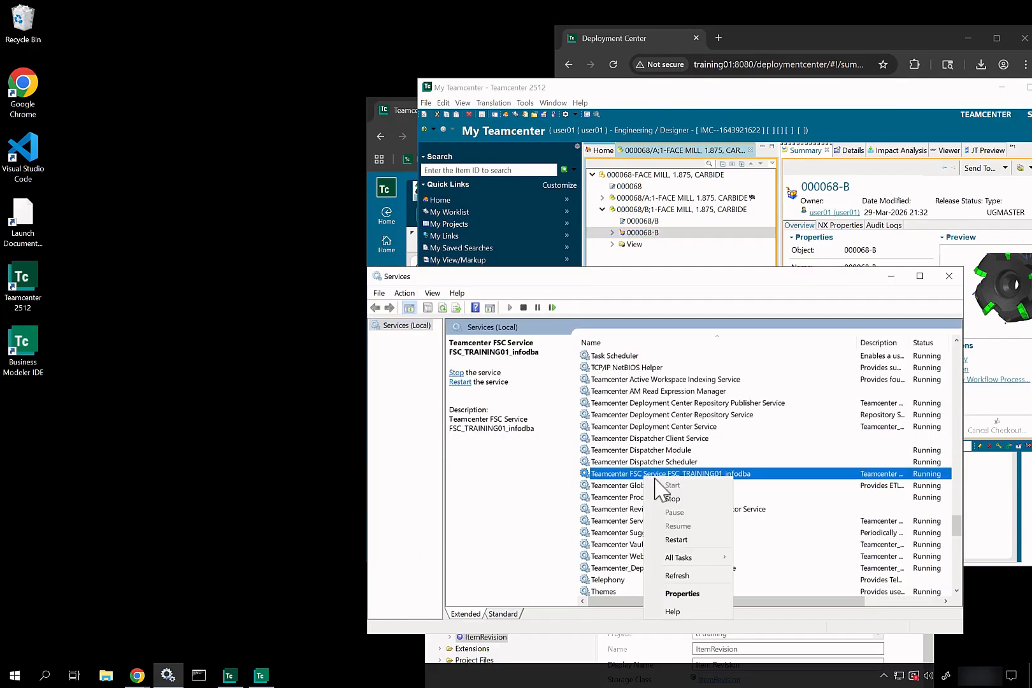
click(673, 500)
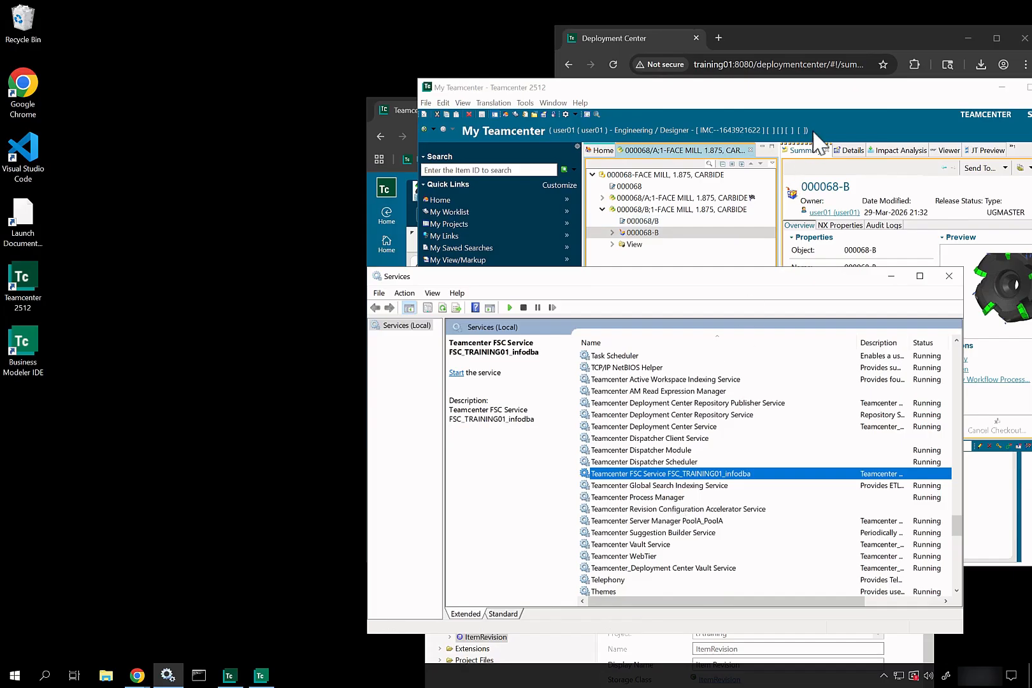
drag(844, 100, 608, 243)
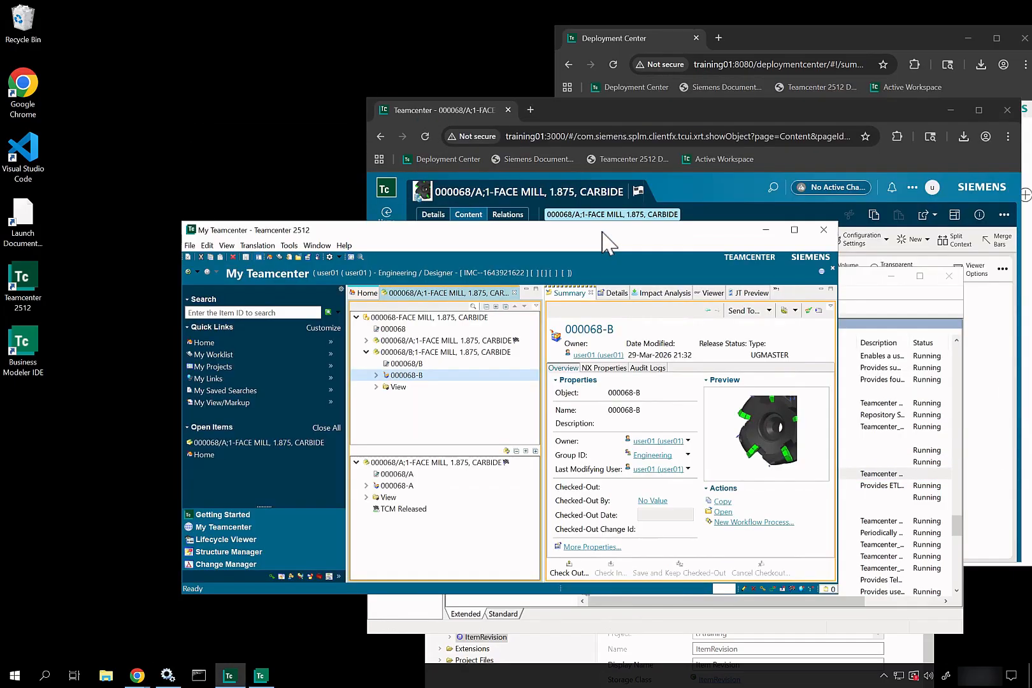
Step: Maximize the client, expand 000071 under Home, and open the empty Named References of 090279-A
click(794, 230)
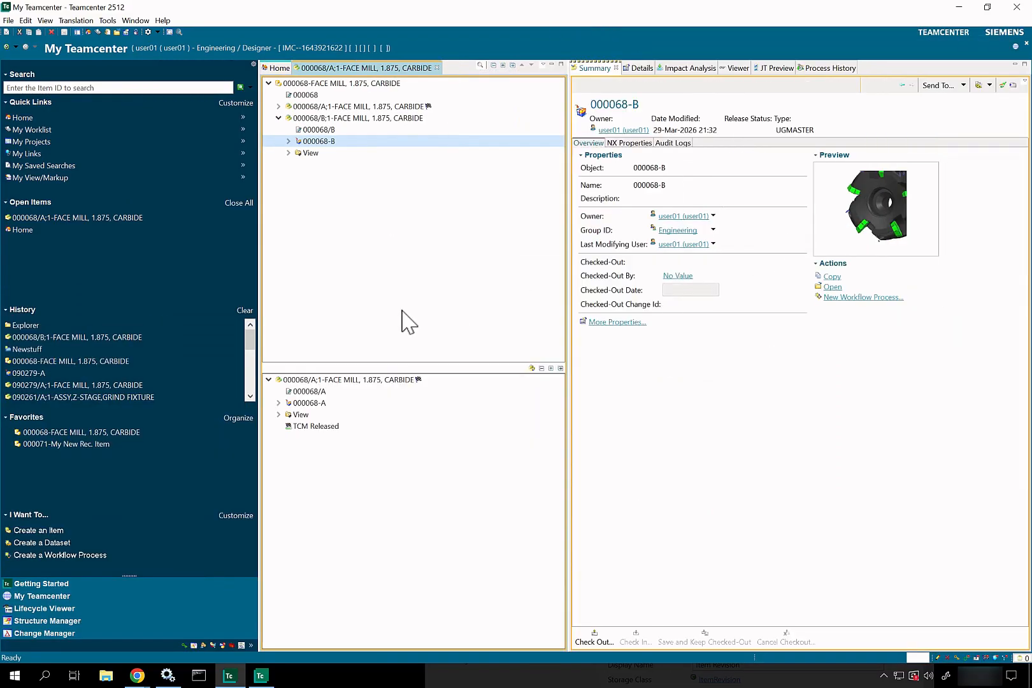
click(26, 119)
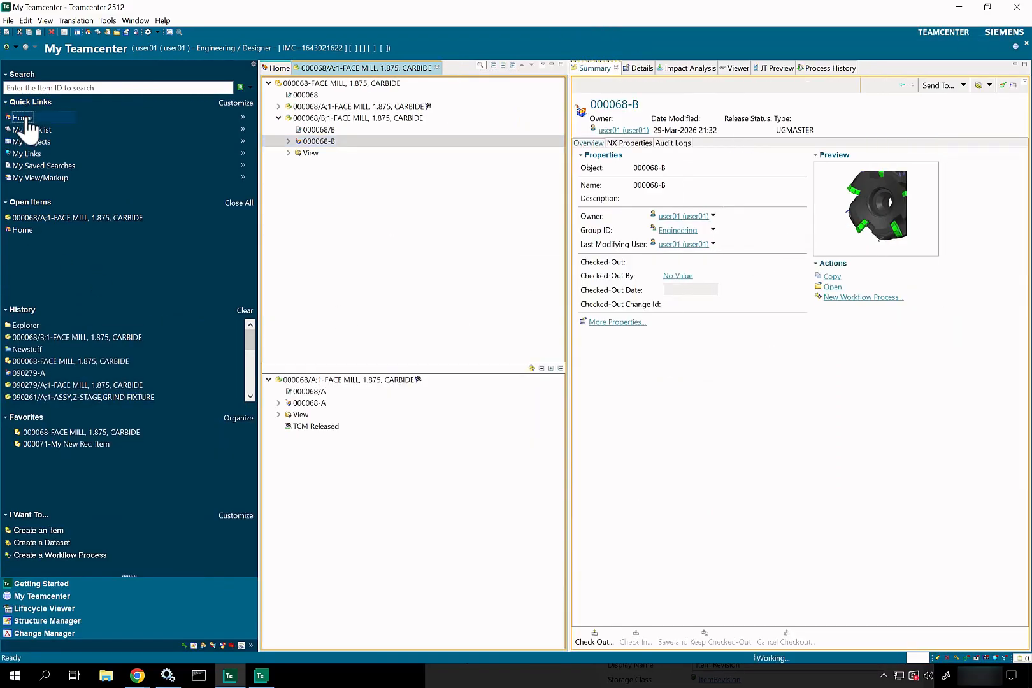
click(278, 118)
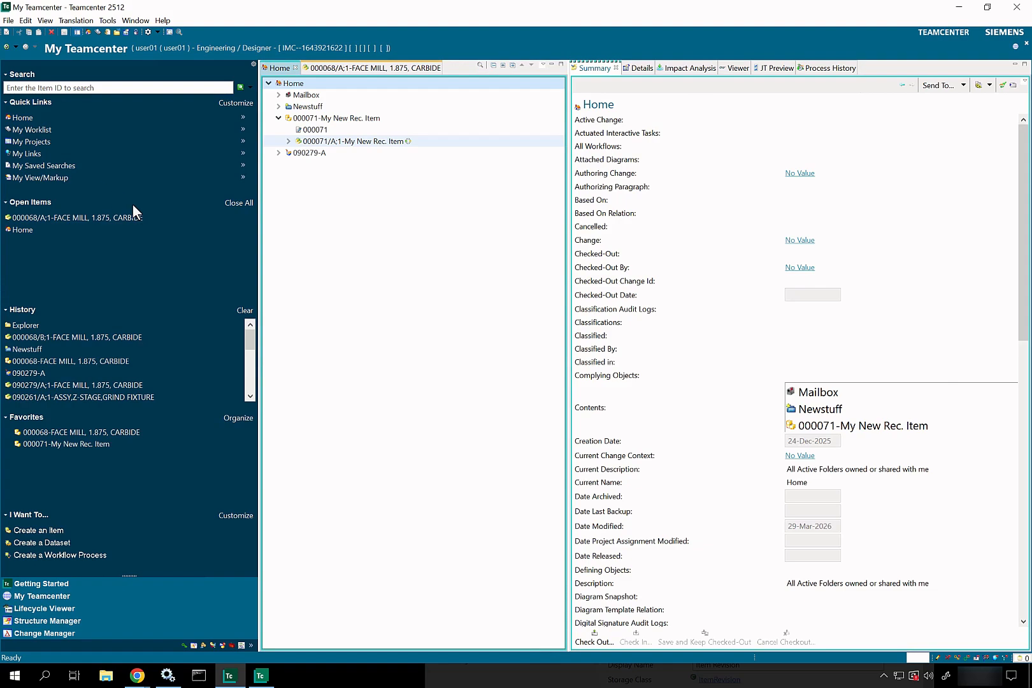
right_click(334, 142)
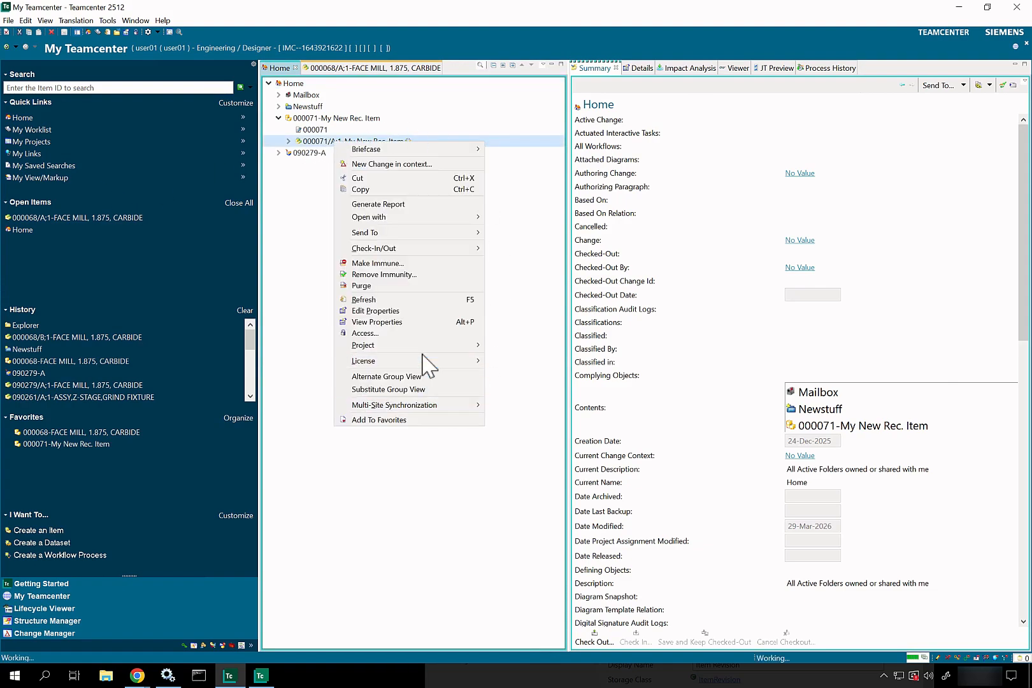
right_click(292, 154)
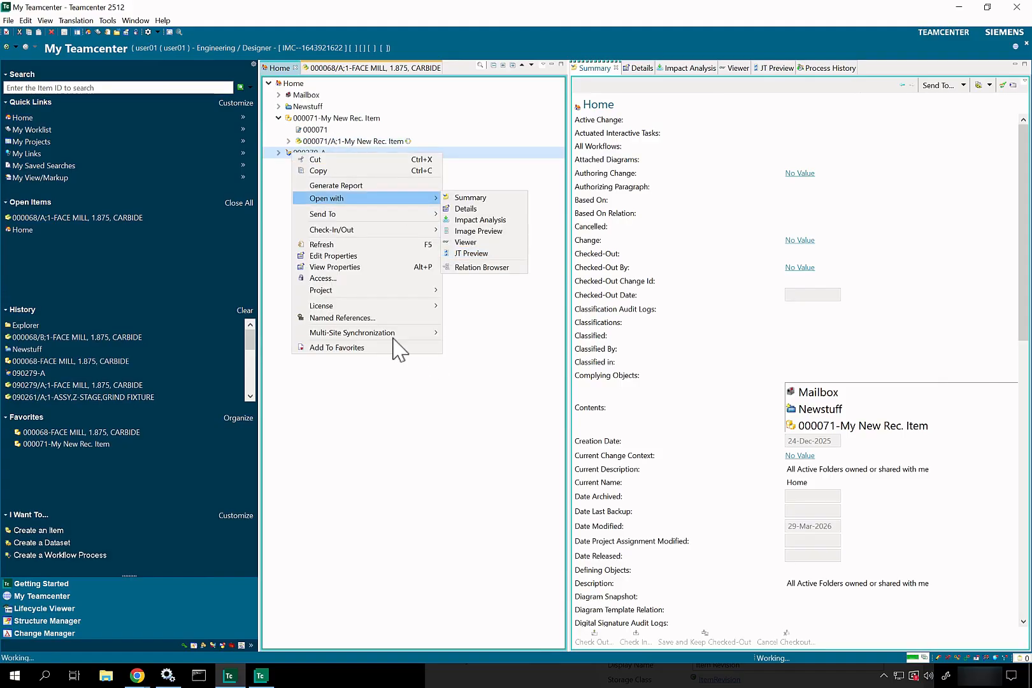
click(395, 318)
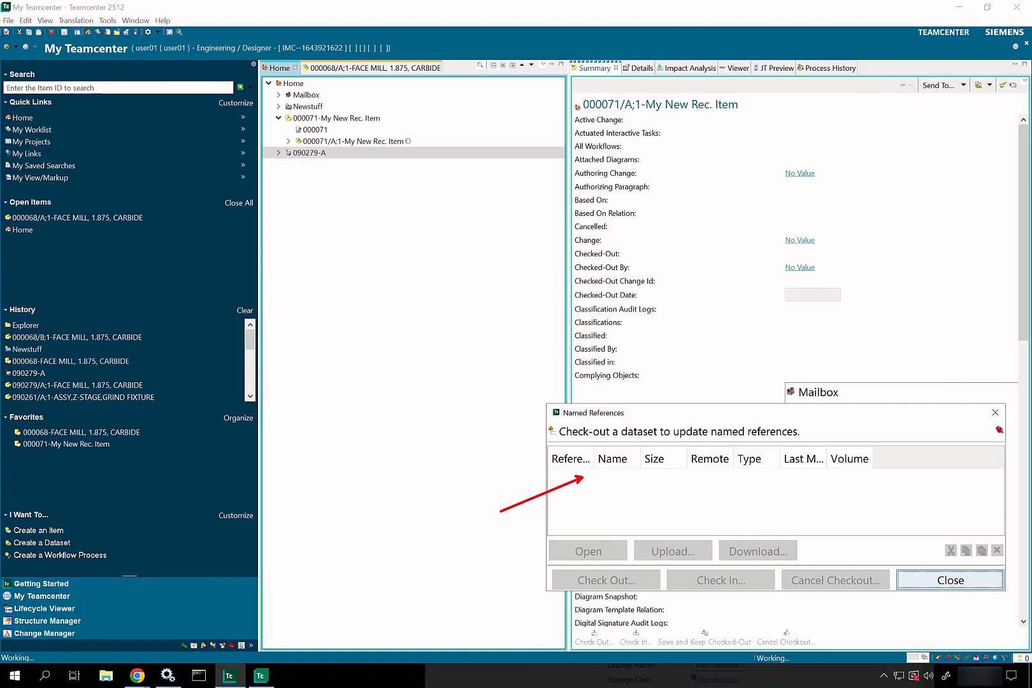
key(Escape)
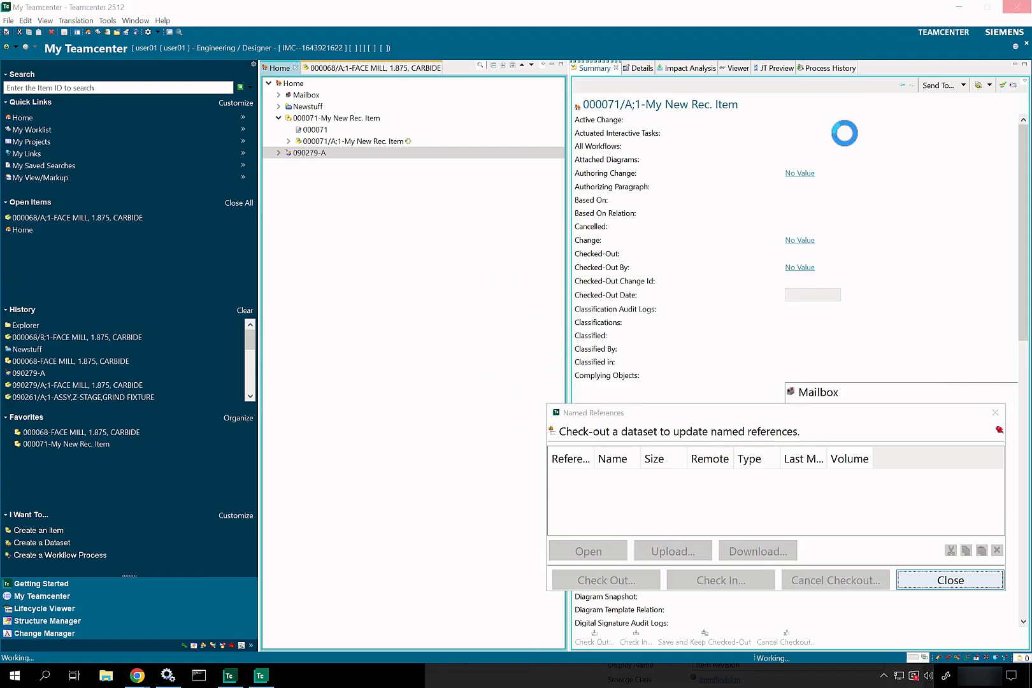
click(1025, 12)
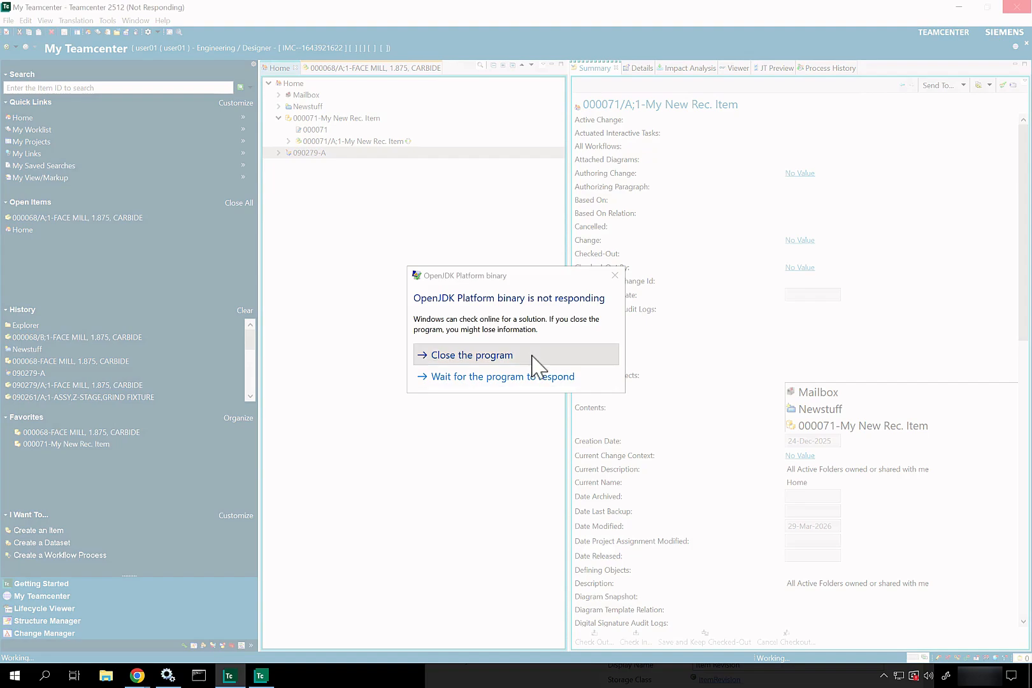
Step: Force-close the frozen client, relaunch Teamcenter 2512, and attempt a login that fails
click(533, 355)
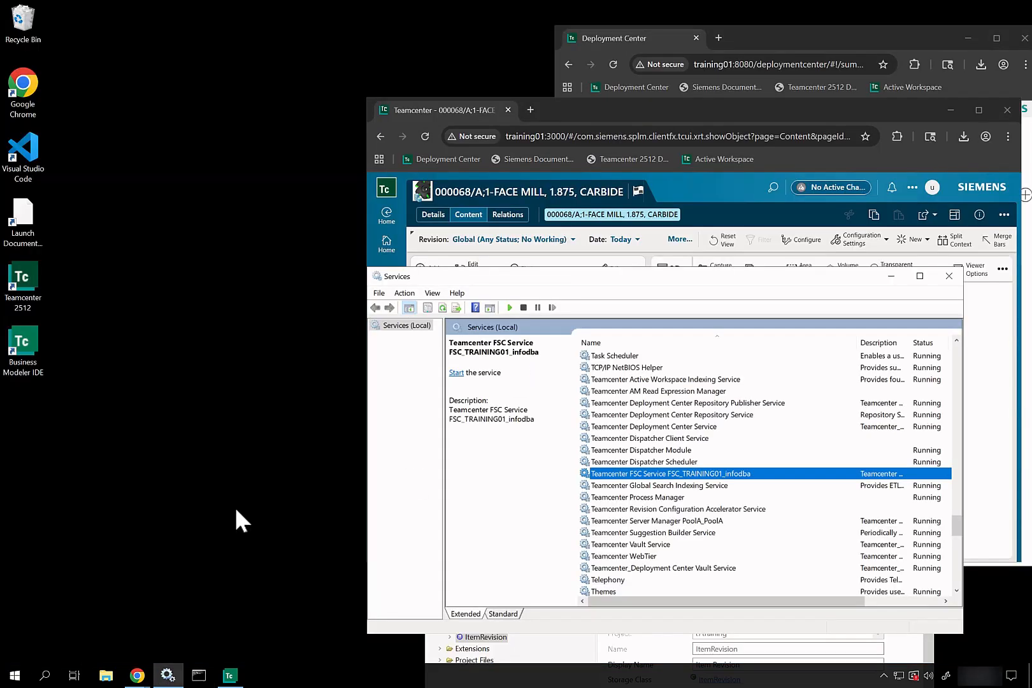
double_click(33, 281)
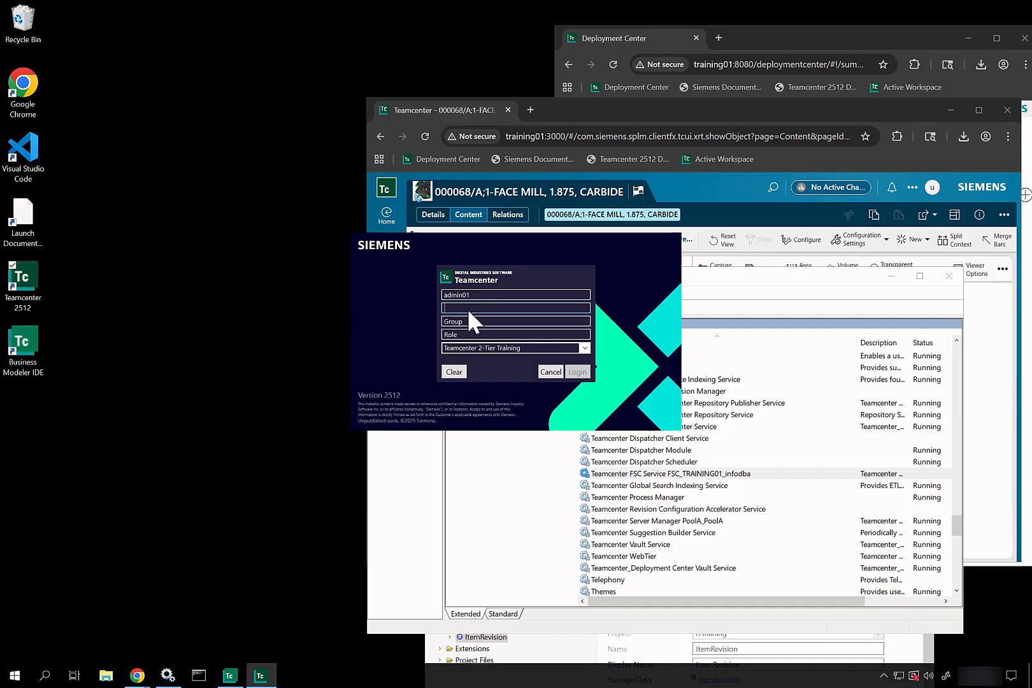
text(•••••)
key(Return)
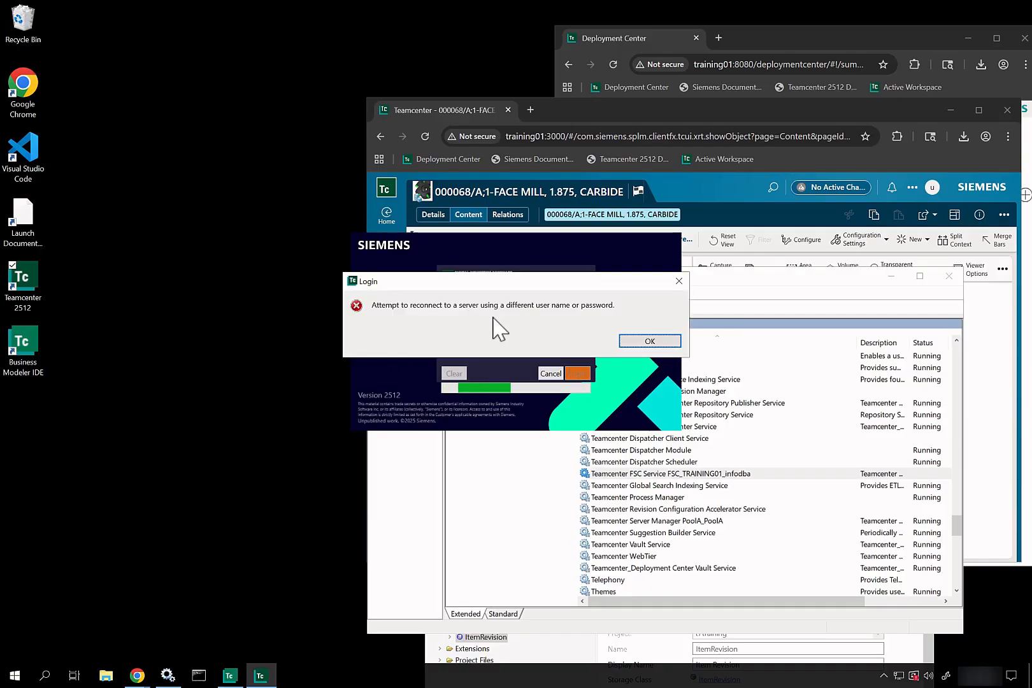
click(642, 343)
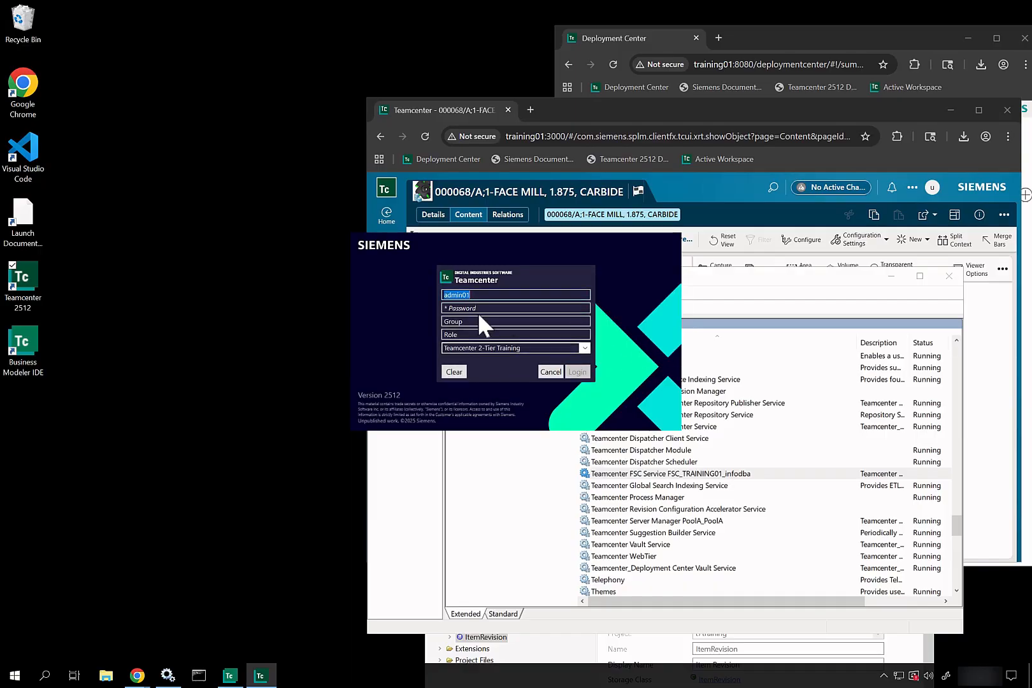
Step: Retry the login with another password, dismiss the error, and cancel
text(••••)
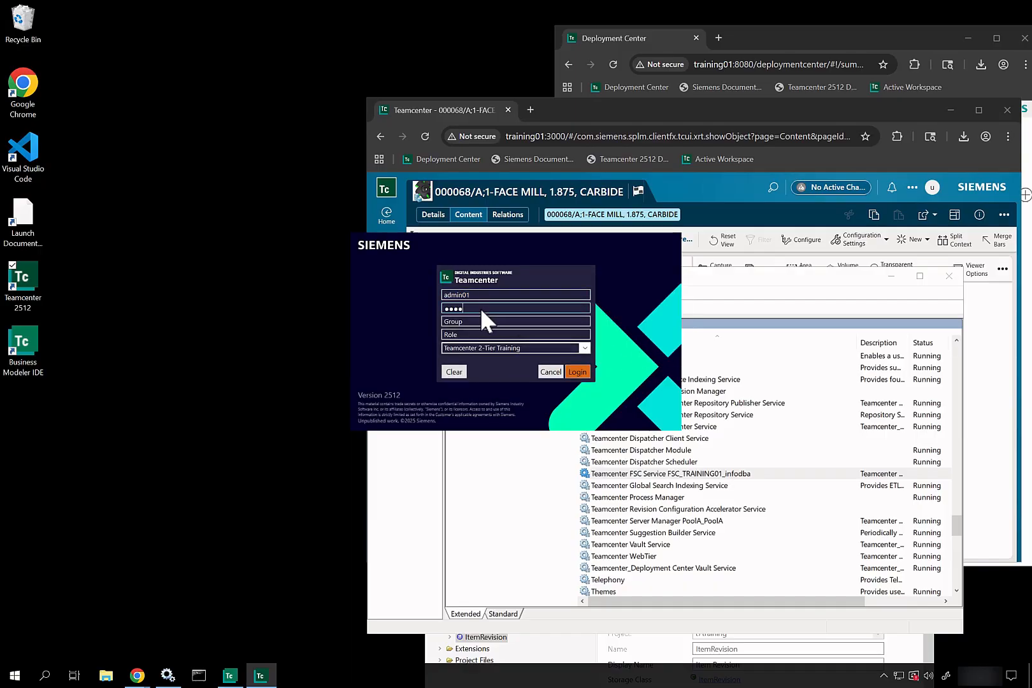
key(Return)
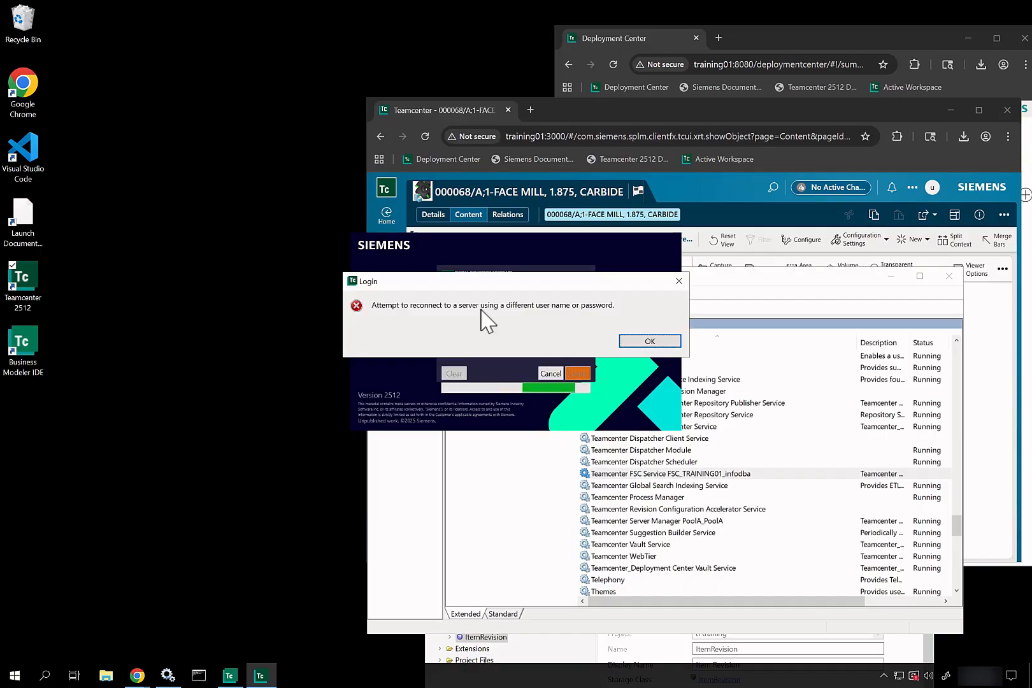
click(663, 346)
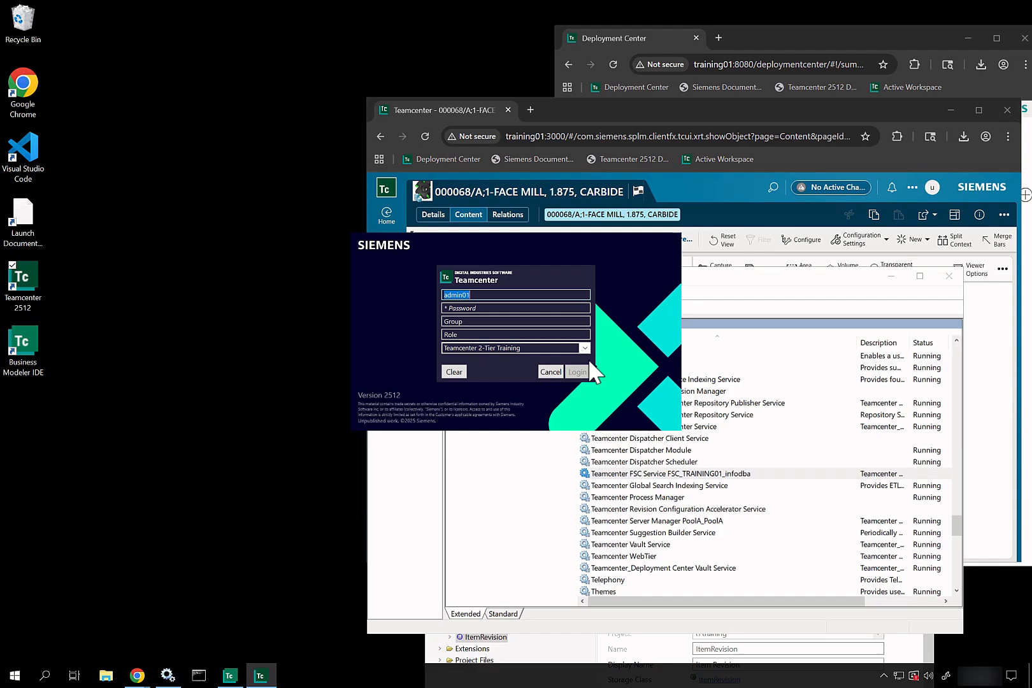
click(554, 373)
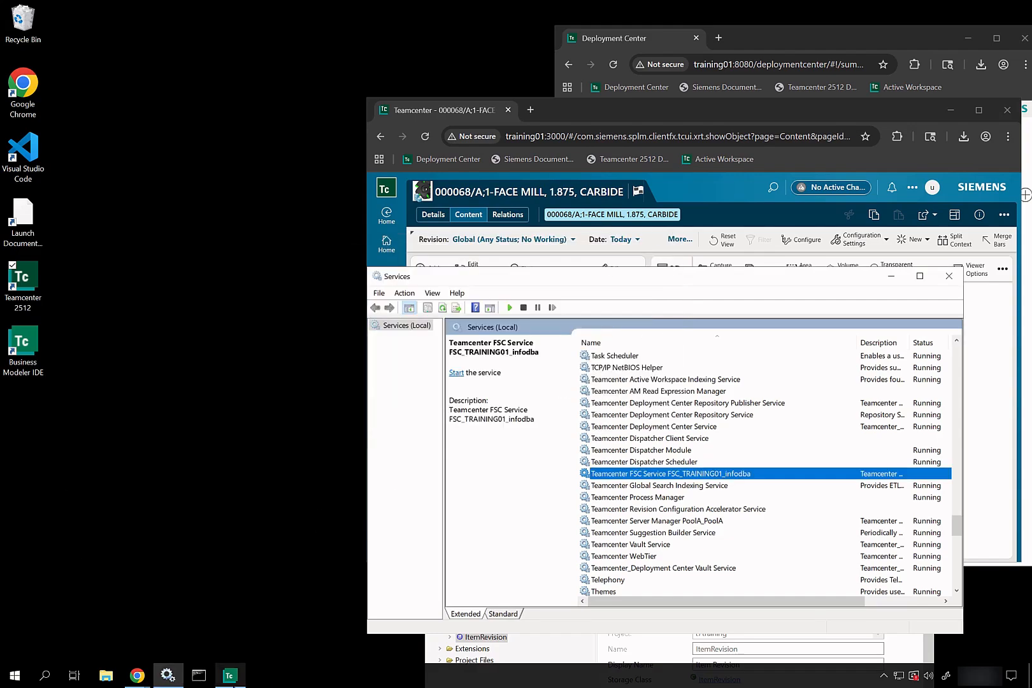
Step: Launch Teamcenter 2512 and log in with the training user's name and password
double_click(26, 281)
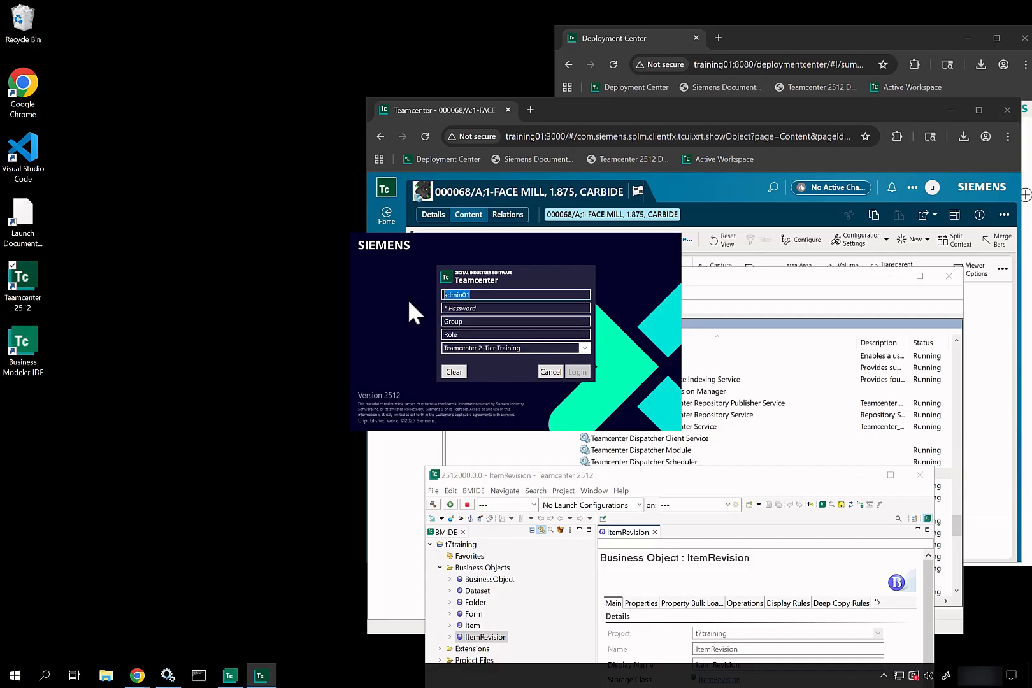
text(user01)
key(Tab)
text(user01)
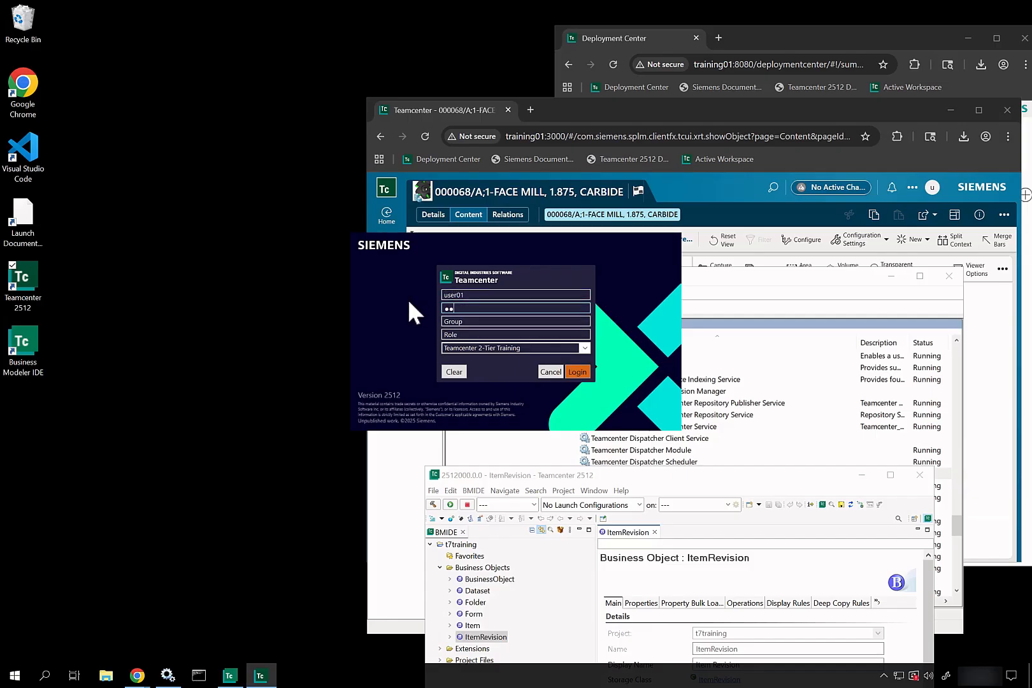
key(Return)
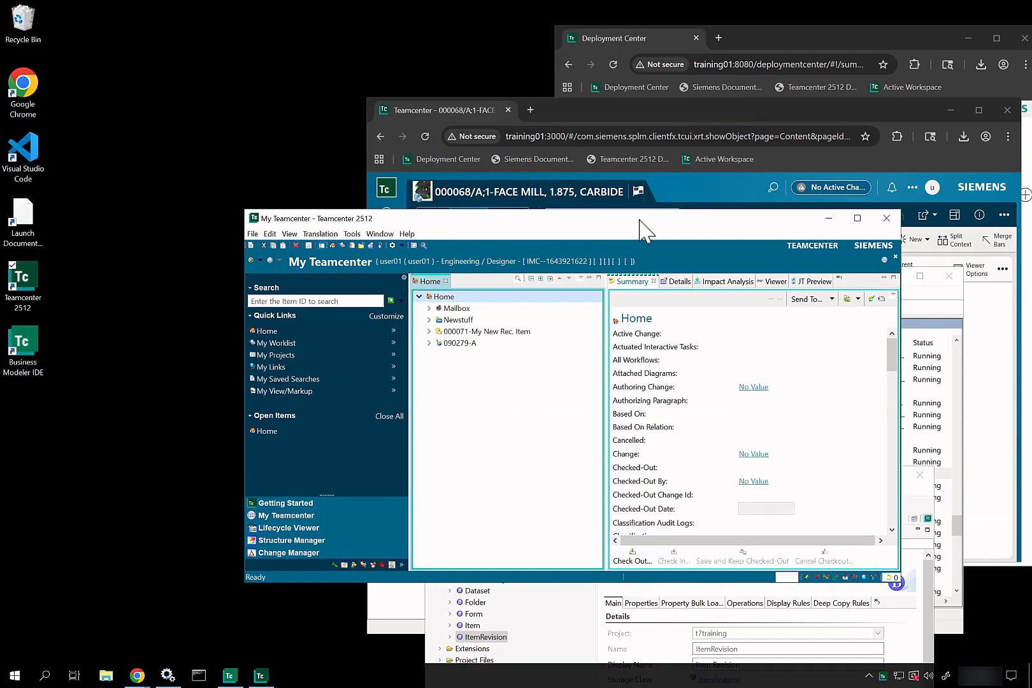
Step: Check the Services window, then exit the rich client, confirming with Yes
click(168, 675)
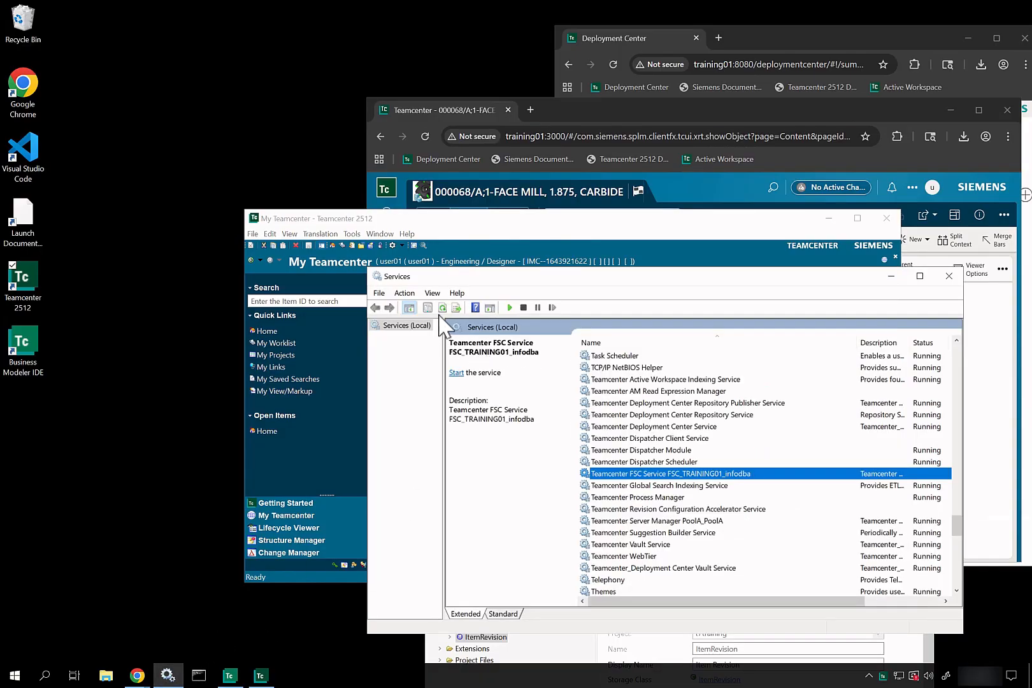
click(891, 276)
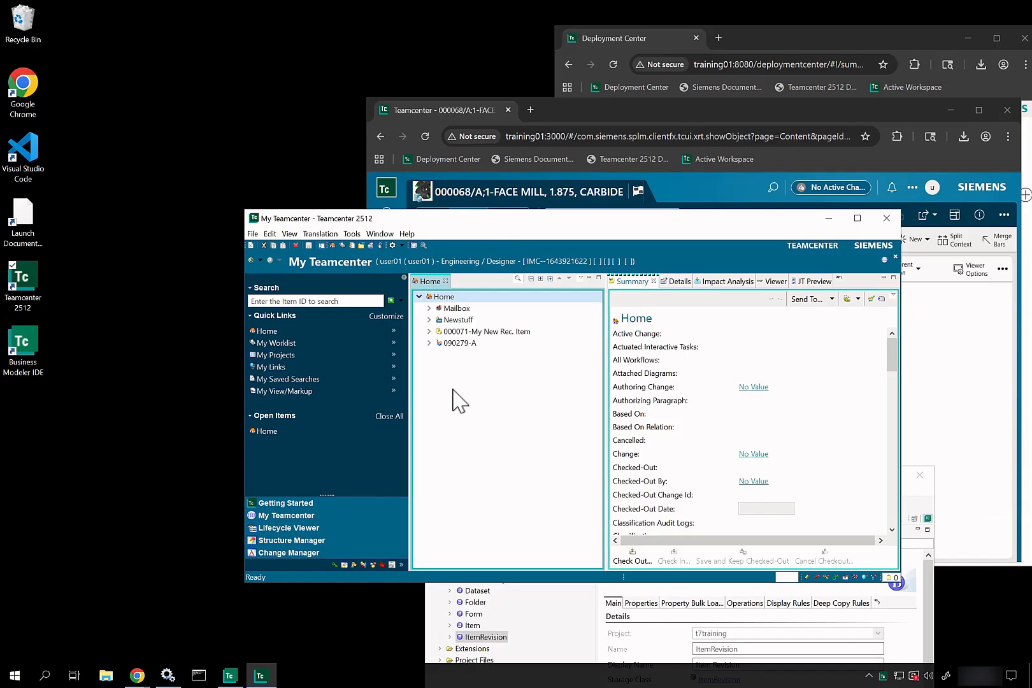
right_click(447, 344)
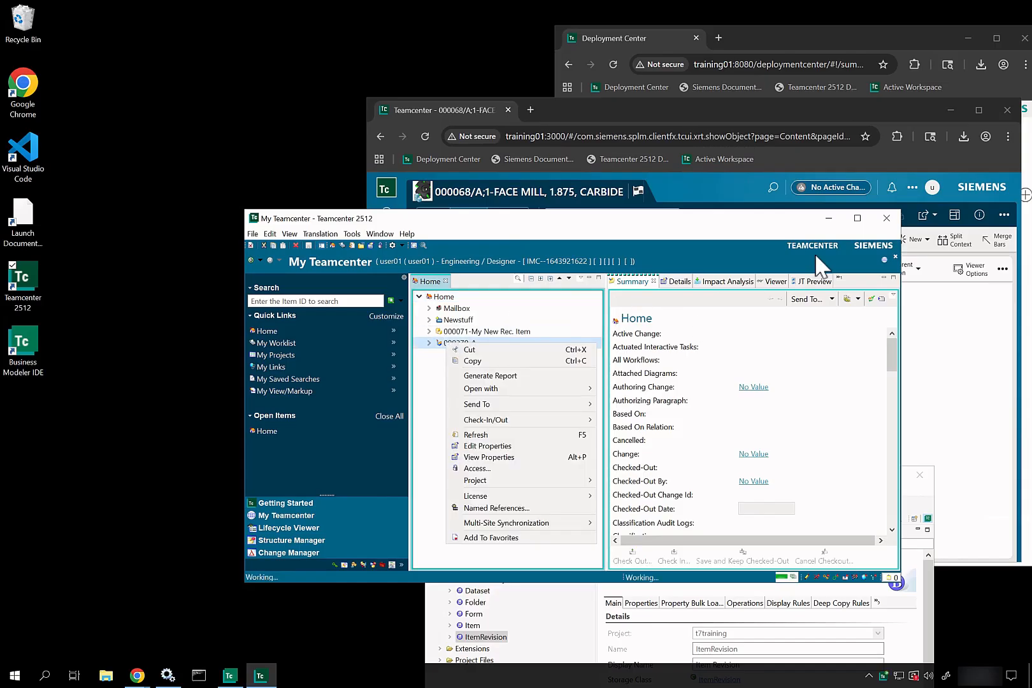
click(887, 219)
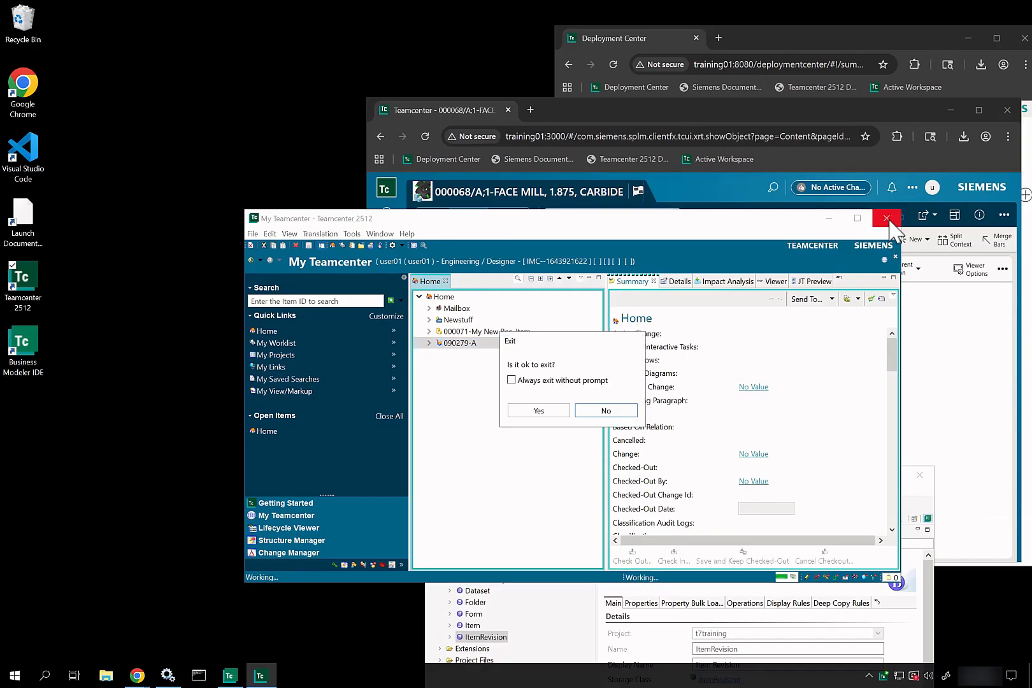
click(542, 412)
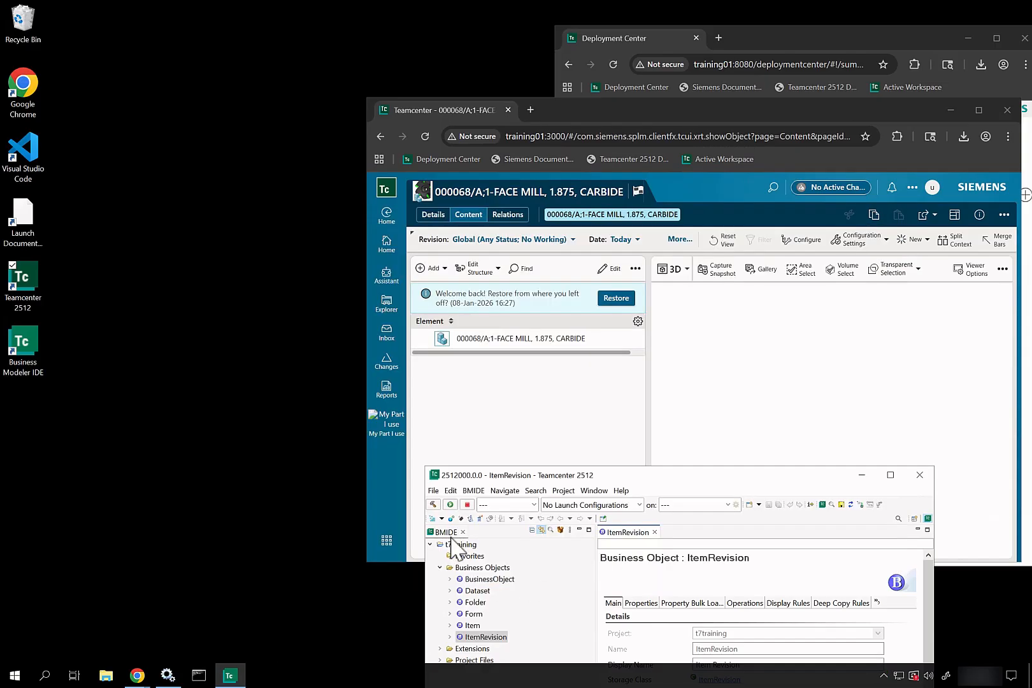
Step: Open Task Manager's Details list and read the java.exe command lines
right_click(294, 675)
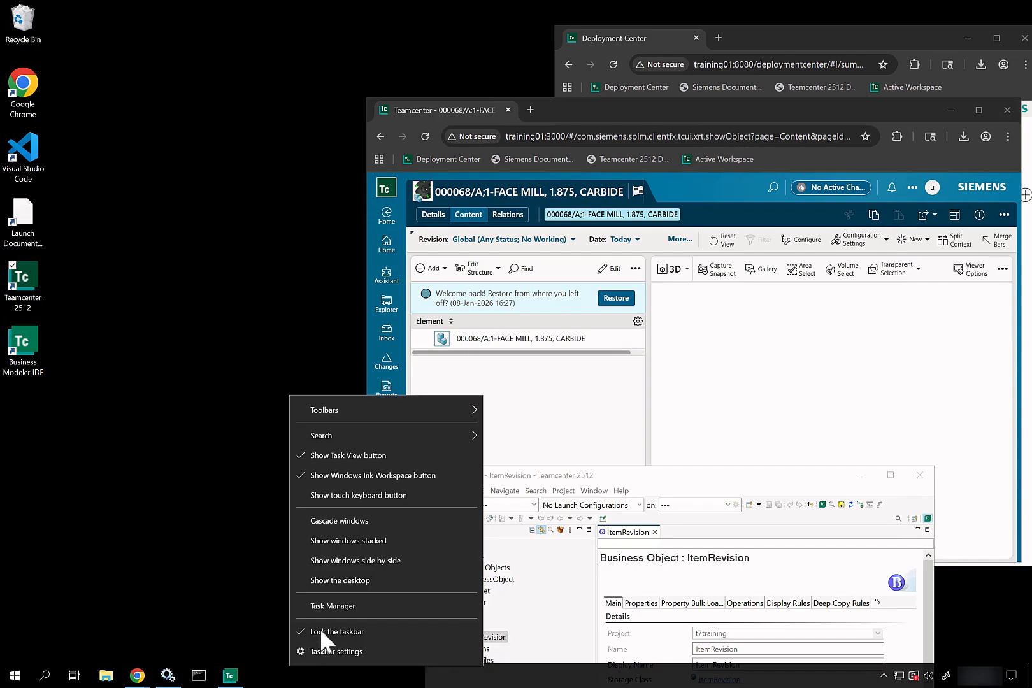
click(329, 610)
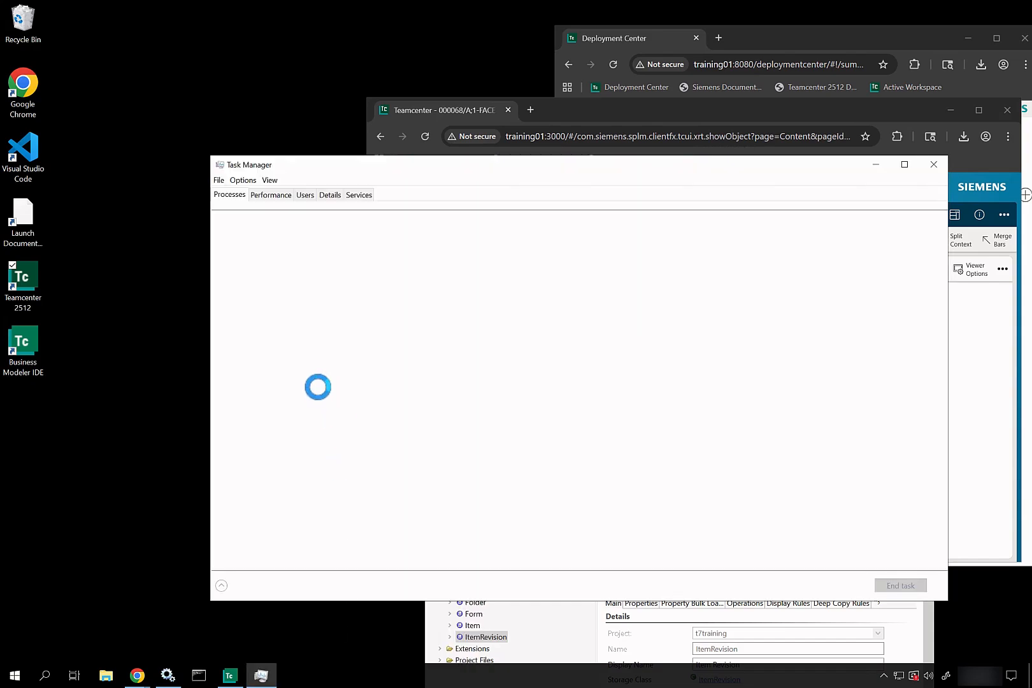
click(332, 195)
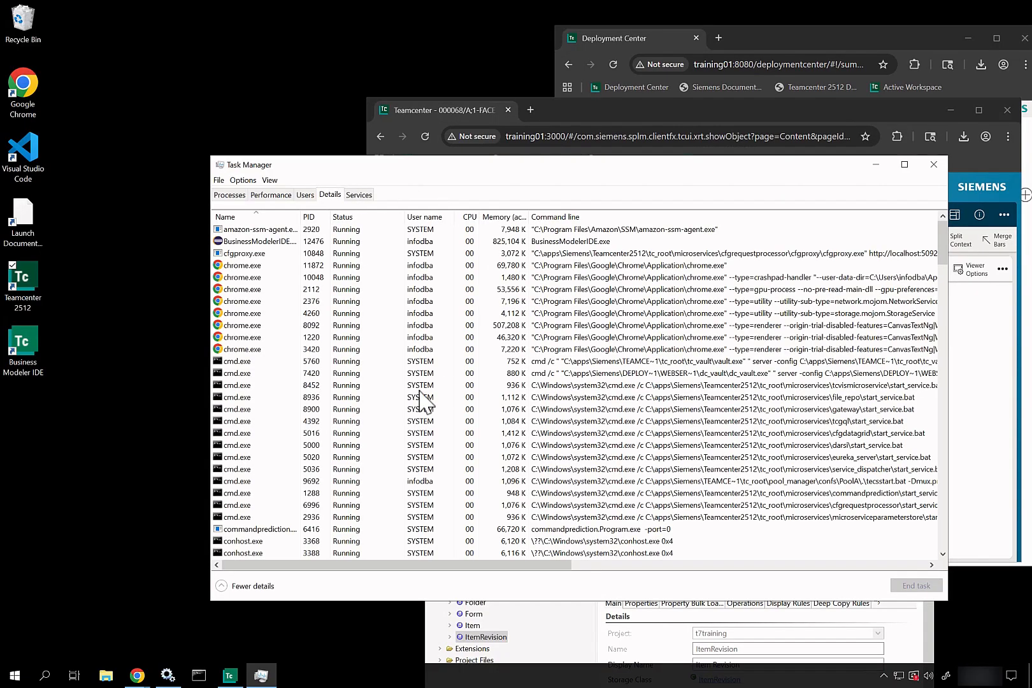
click(304, 372)
key(j)
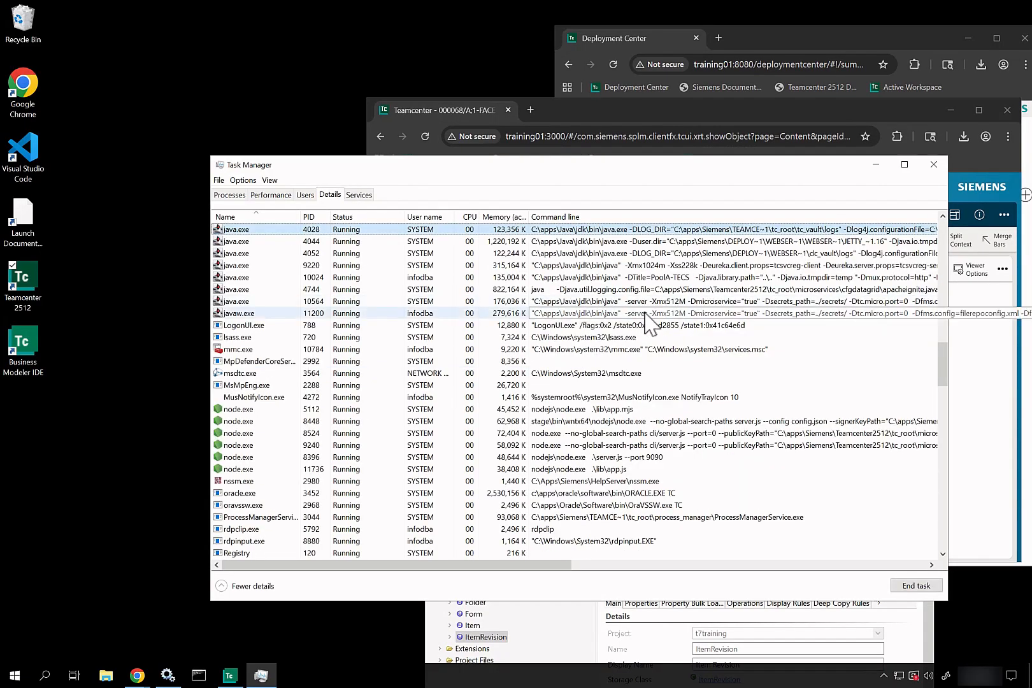
scroll(650, 322, right, 1)
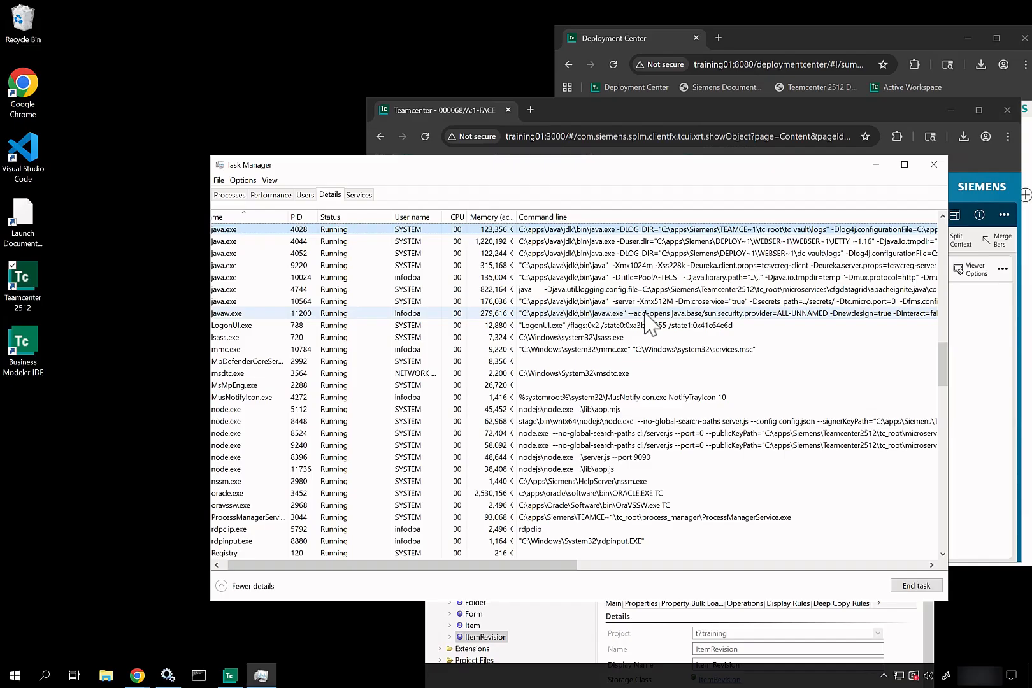
scroll(650, 322, right, 6)
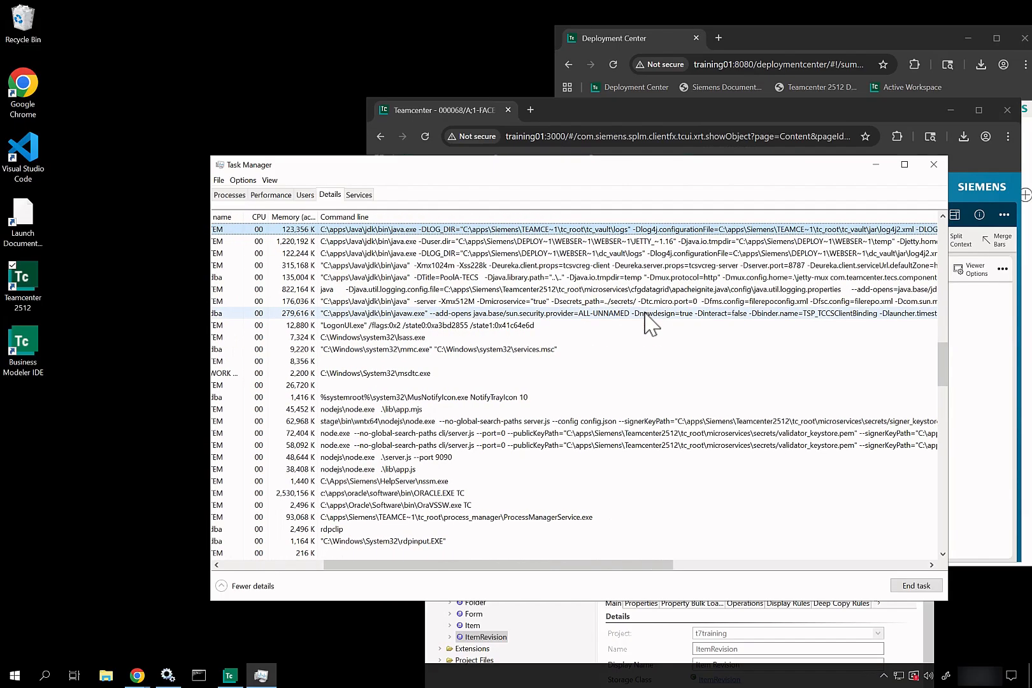
scroll(650, 322, right, 6)
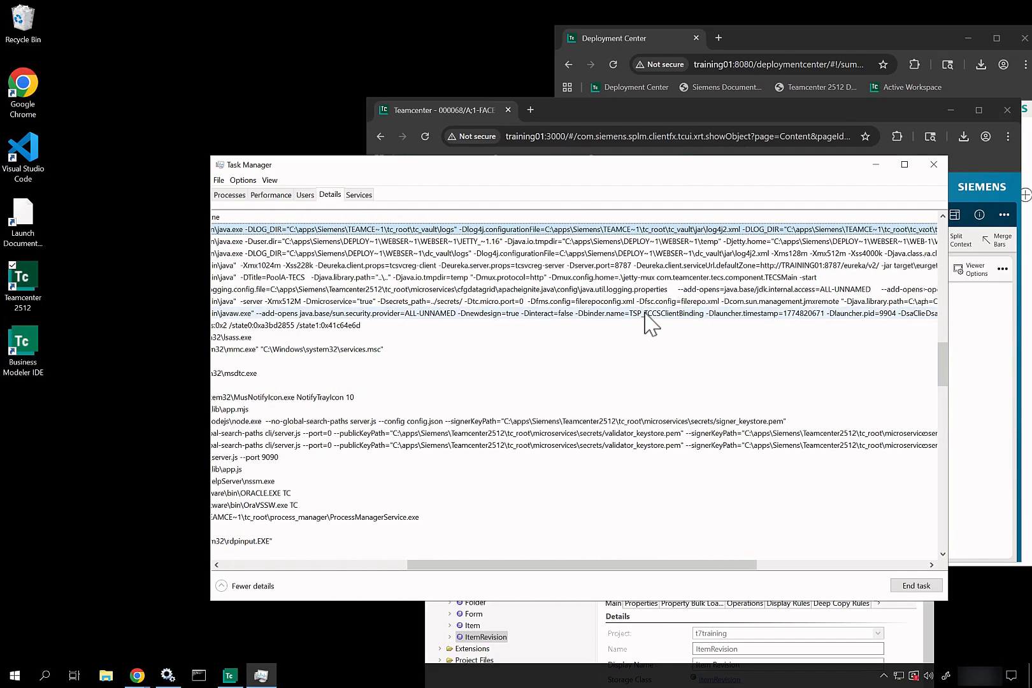
scroll(650, 322, right, 3)
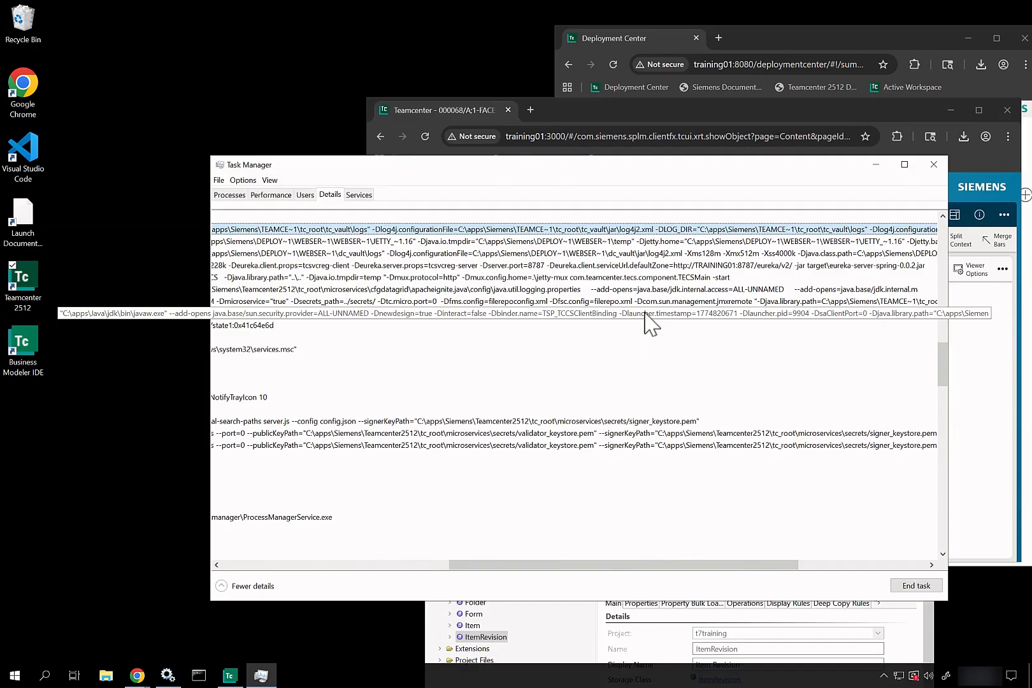
scroll(650, 322, right, 3)
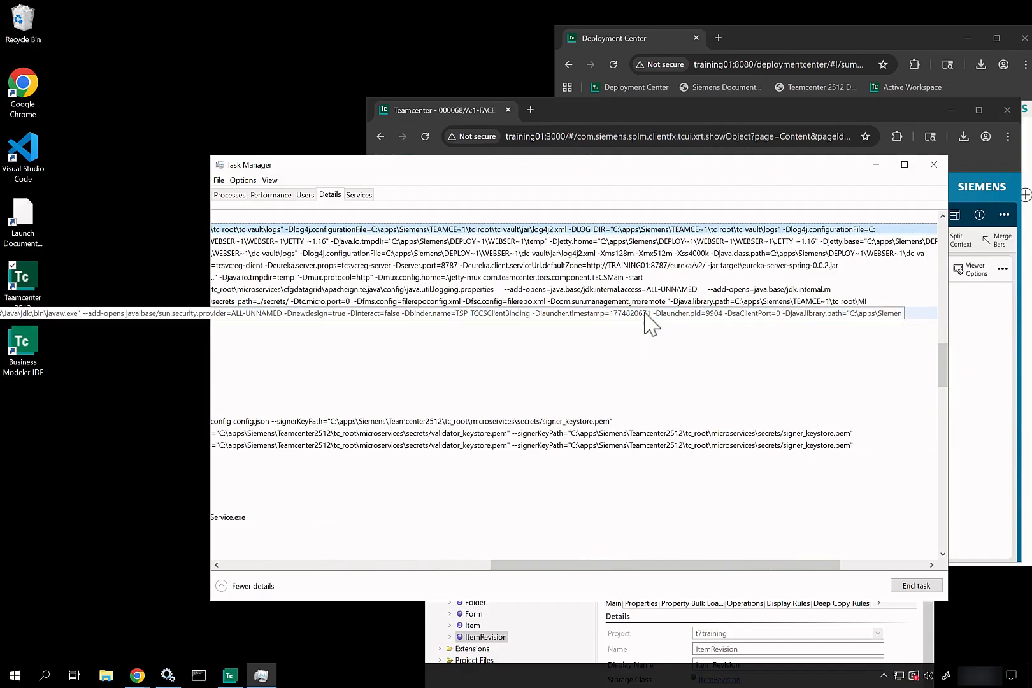
scroll(650, 322, left, 10)
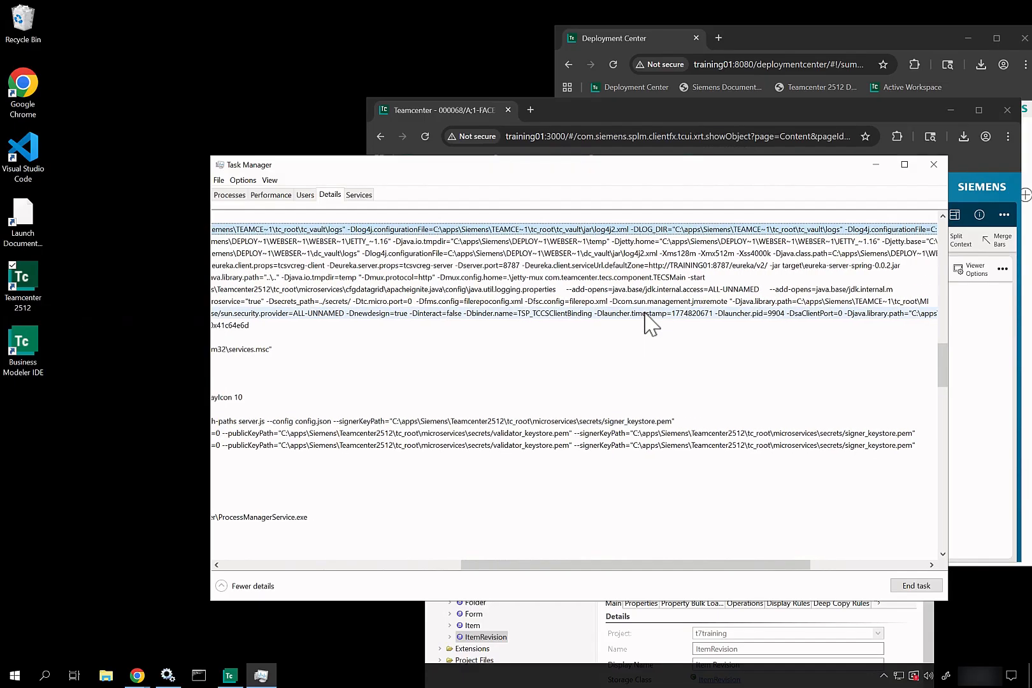
scroll(650, 321, left, 10)
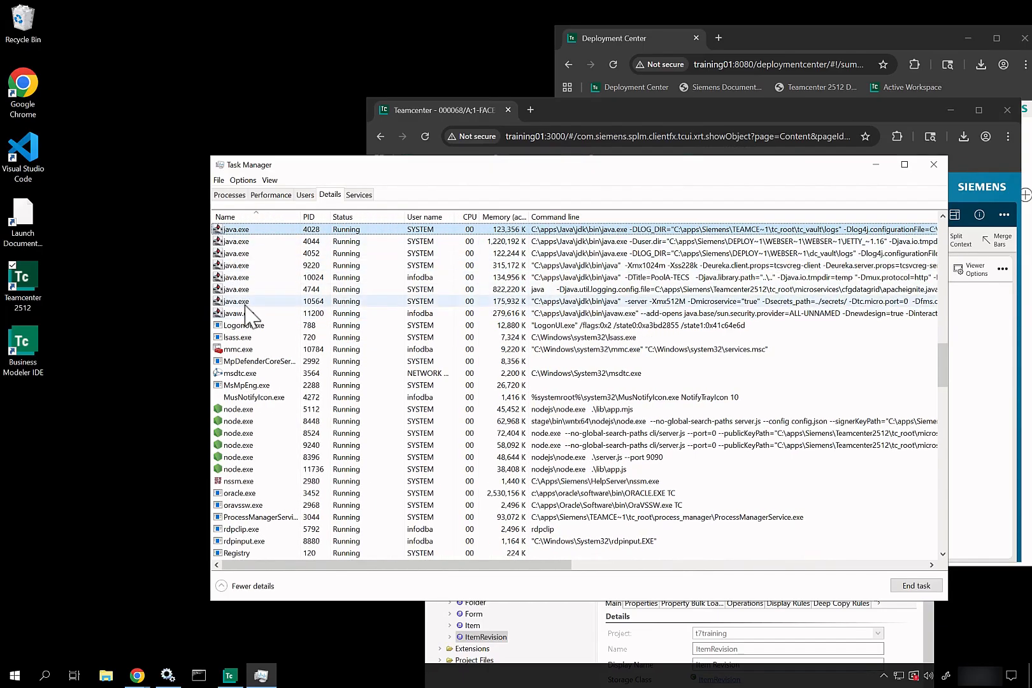
Step: Scroll down to the eleven tcserver.exe processes and TcServerManagerService.exe
scroll(244, 309, down, 5)
scroll(245, 311, down, 2)
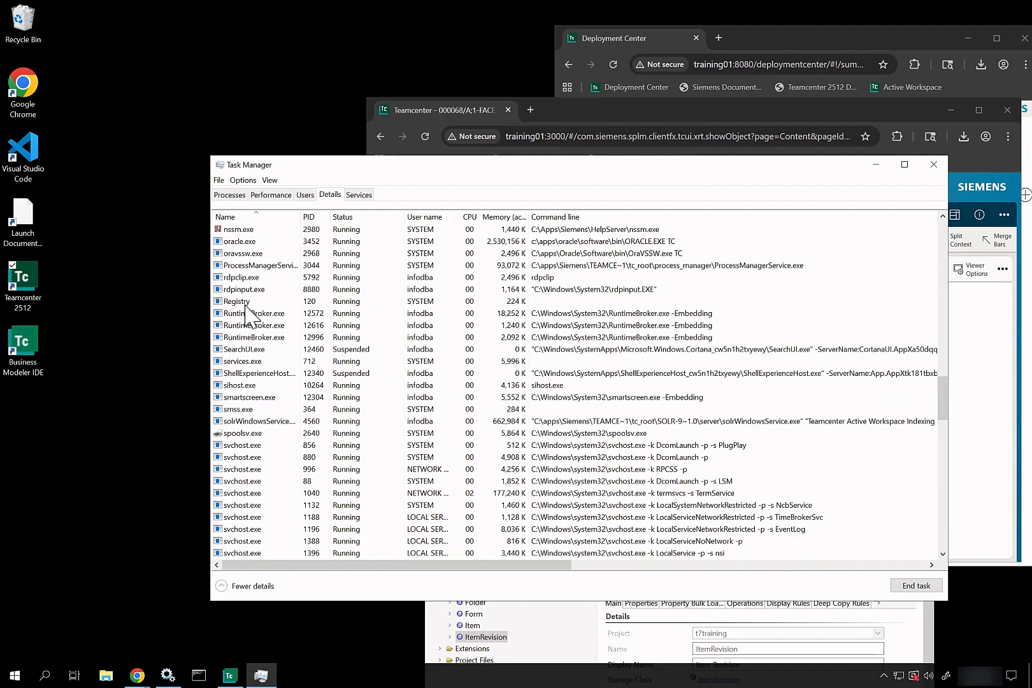
scroll(245, 312, down, 15)
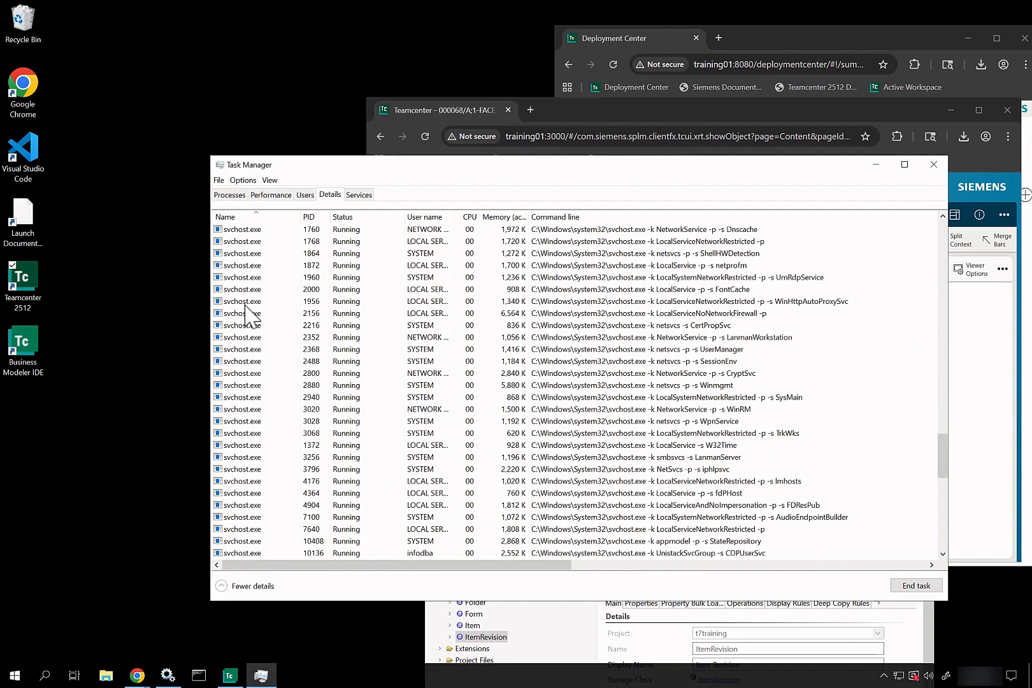
scroll(245, 306, down, 6)
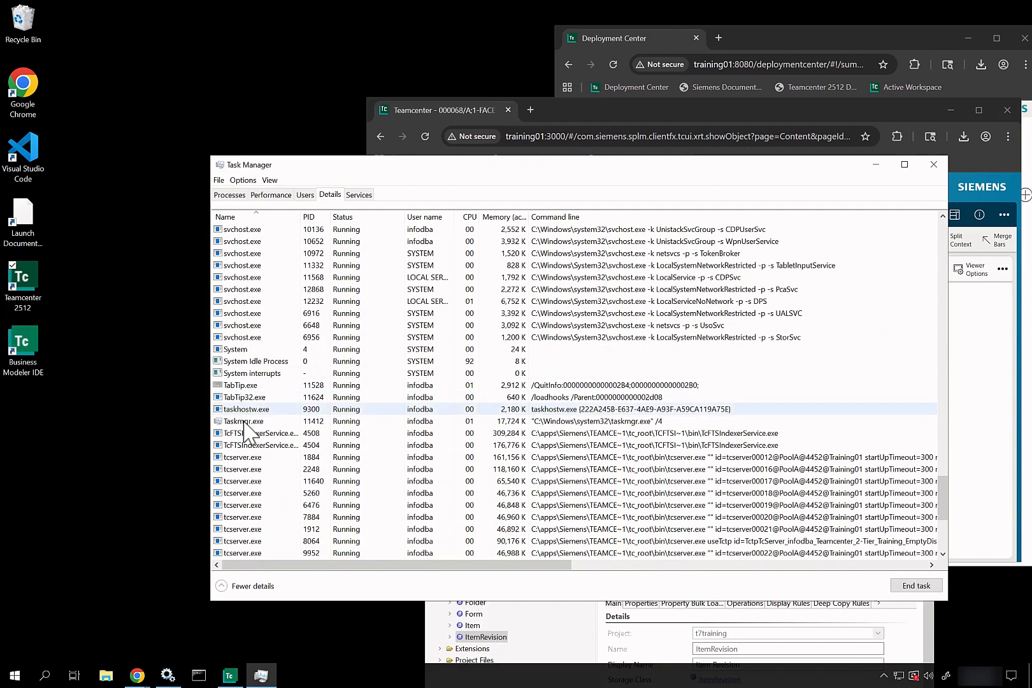
scroll(245, 471, down, 3)
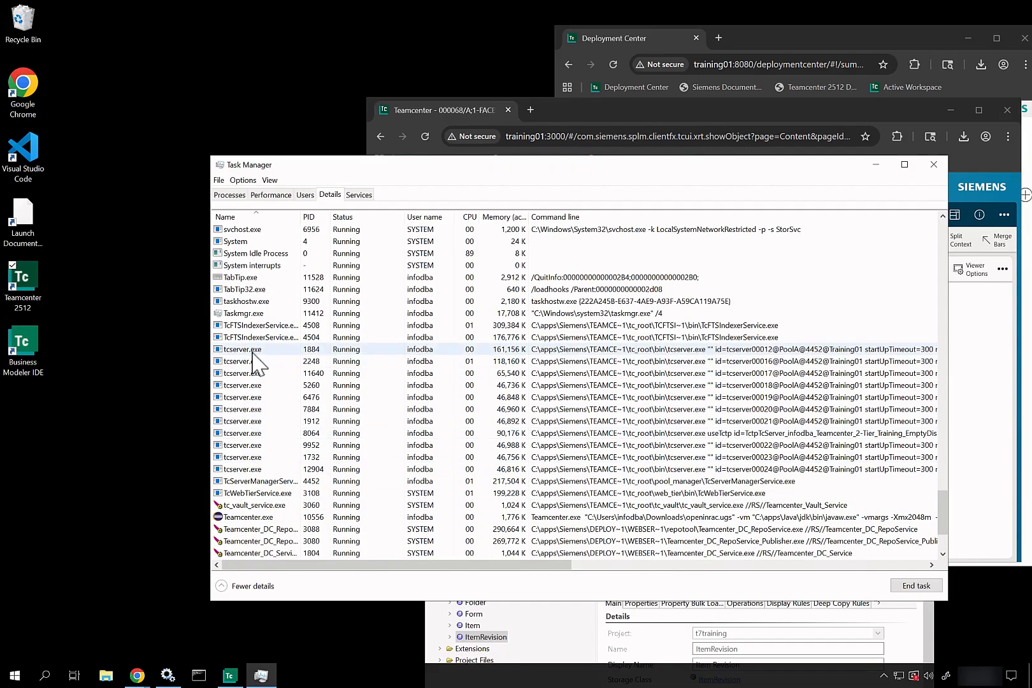
Step: End tcserver.exe PID 8064 in Task Manager and relaunch the Teamcenter 2512 rich client
scroll(500, 475, down, 1)
click(653, 409)
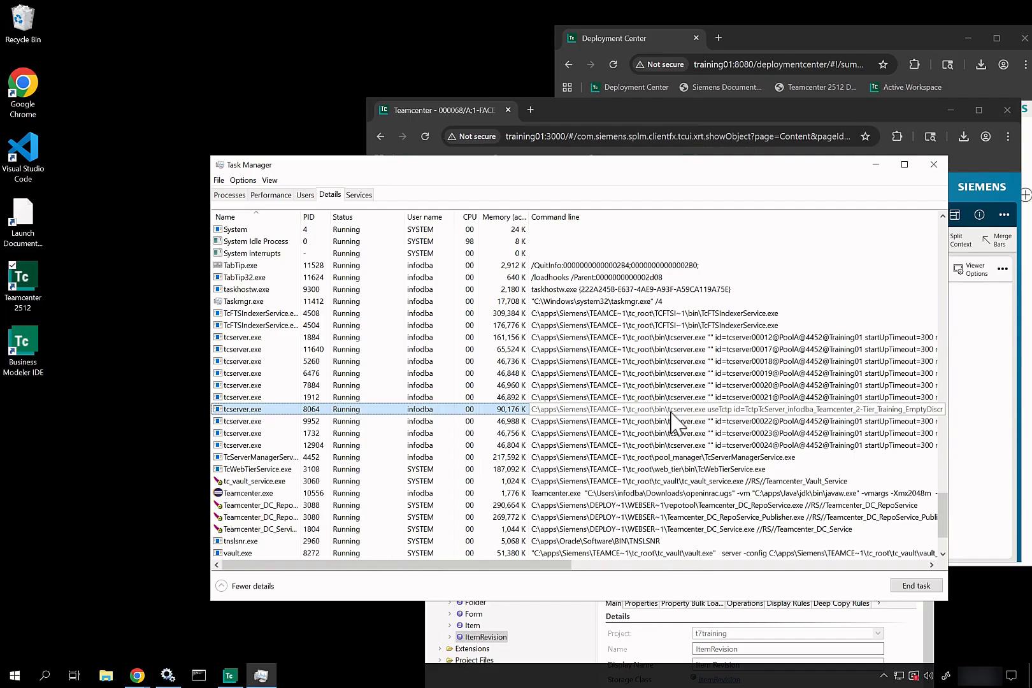
key(Delete)
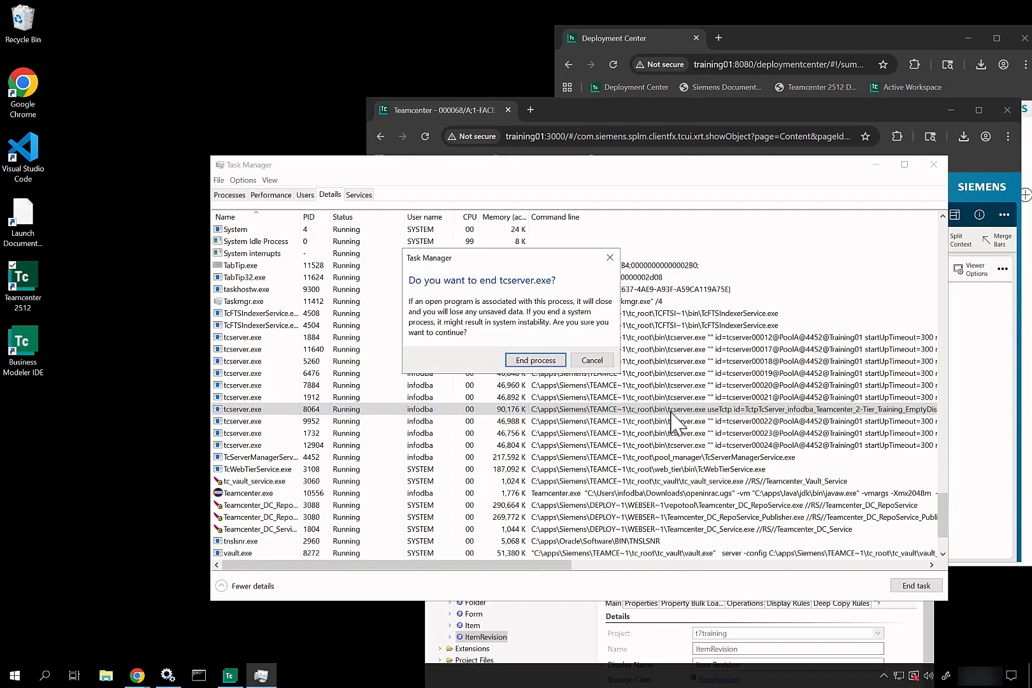
click(535, 361)
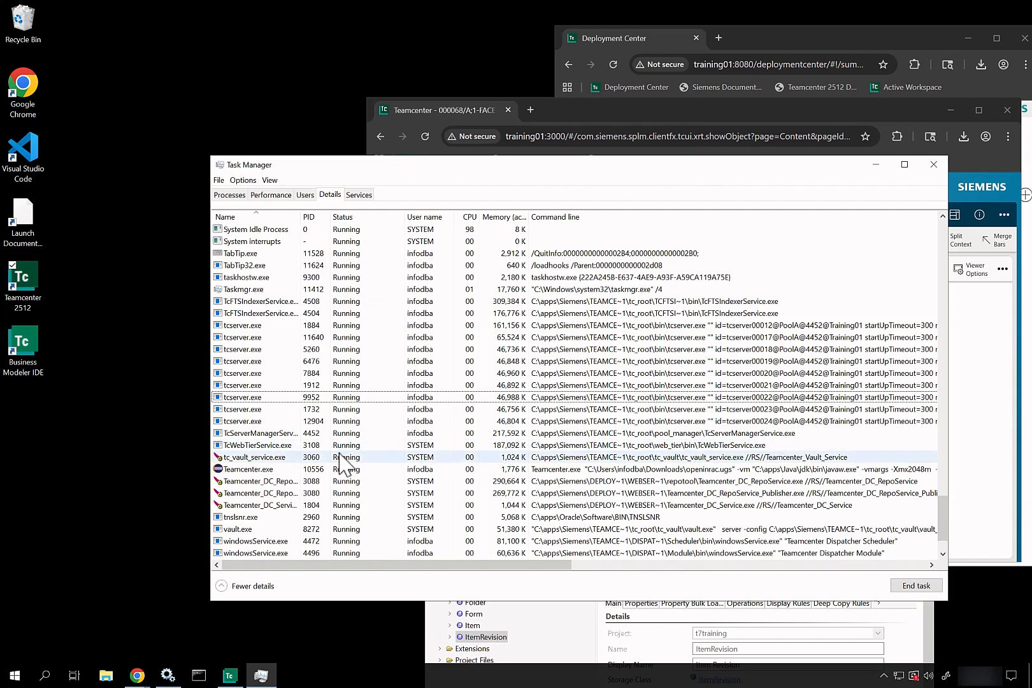
double_click(22, 281)
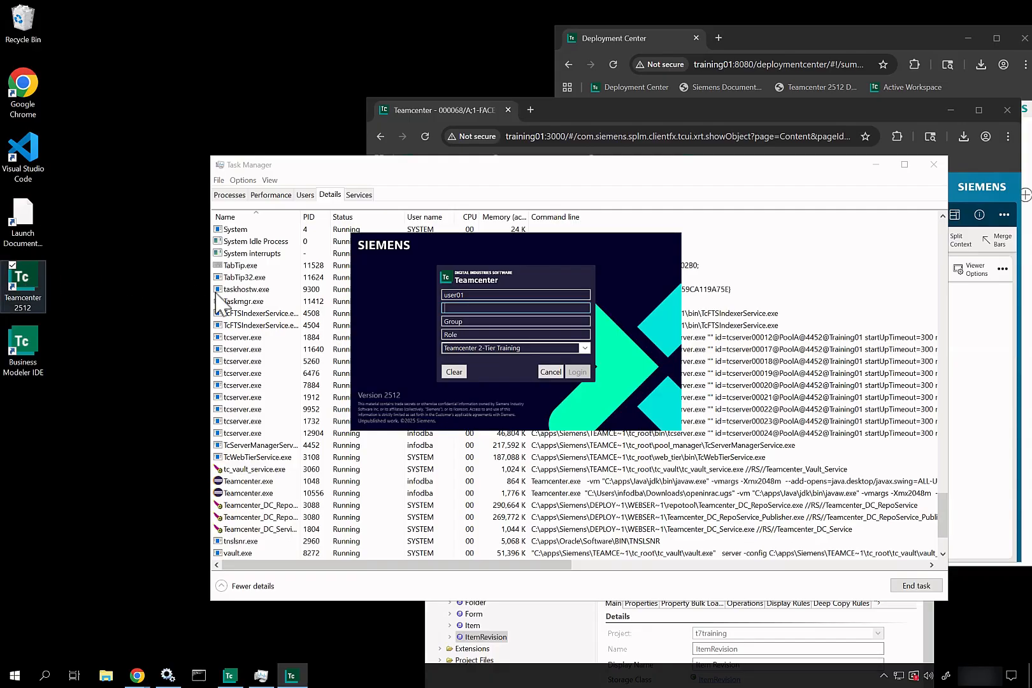
Step: Sign in to Teamcenter 2512 with the administrator user name and password
click(499, 292)
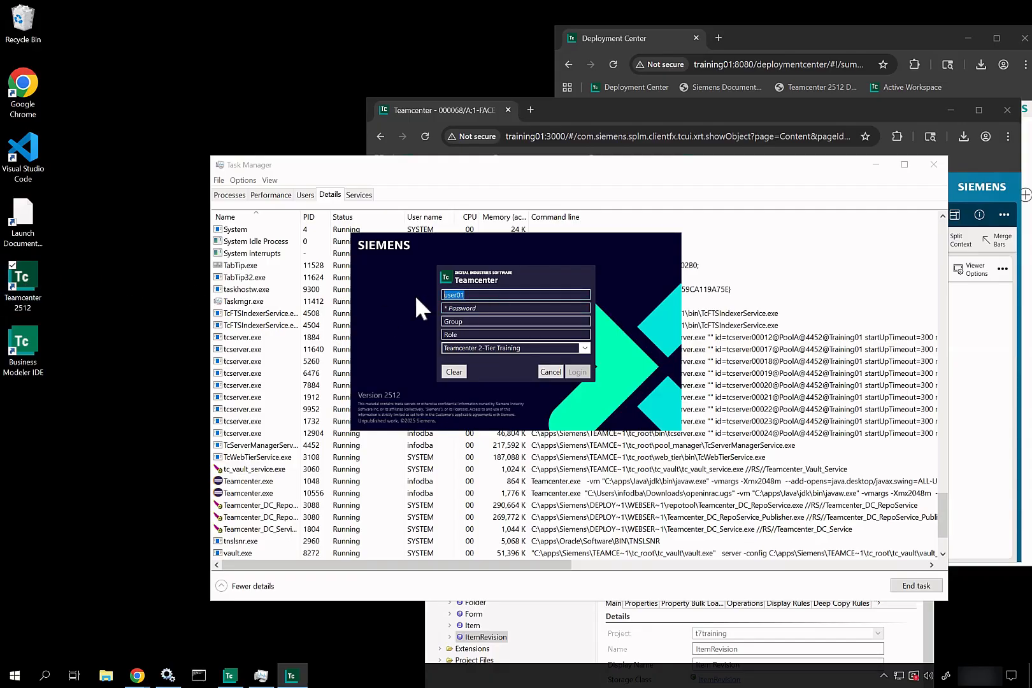
key(ctrl+a)
text(admin01)
key(Tab)
text(admin)
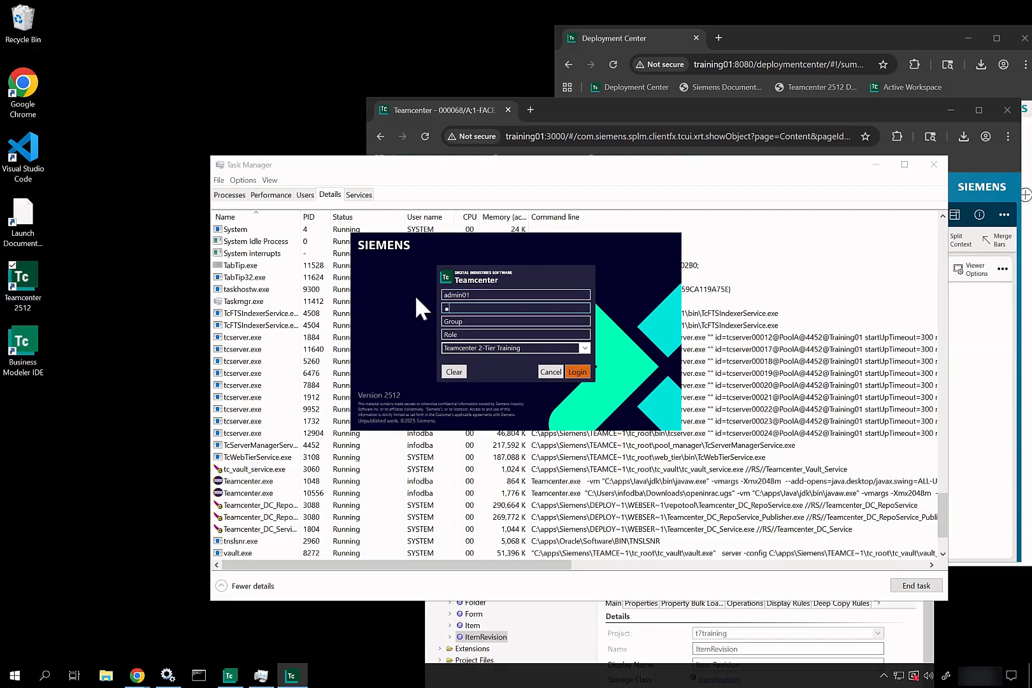
text(01)
key(Return)
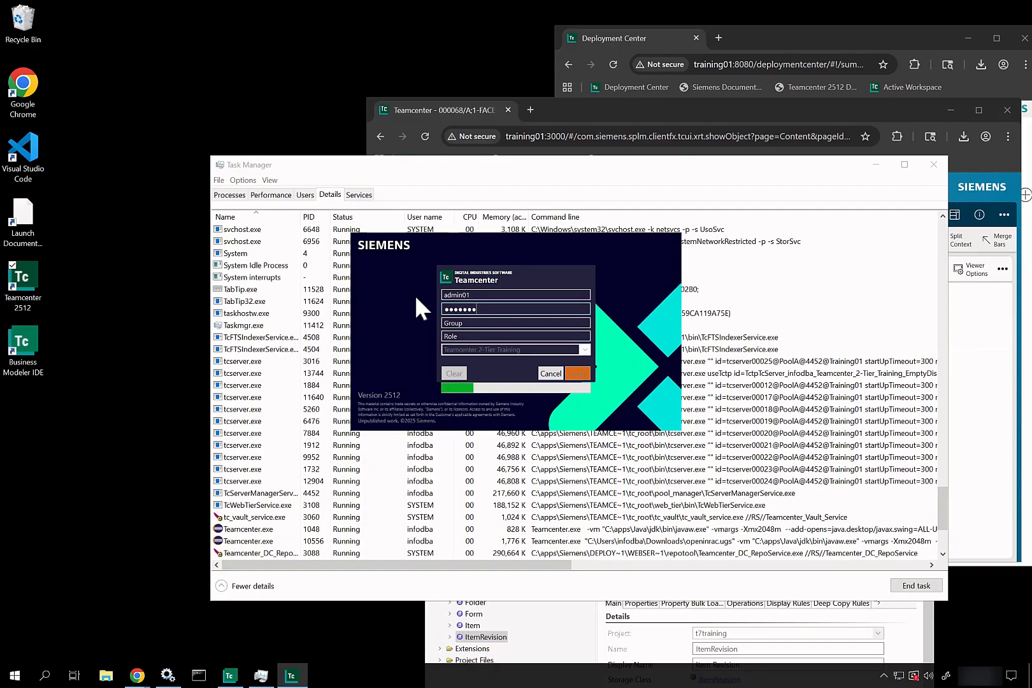
Step: Bring the Active Workspace browser forward, reposition and narrow it, and reload the page
click(699, 109)
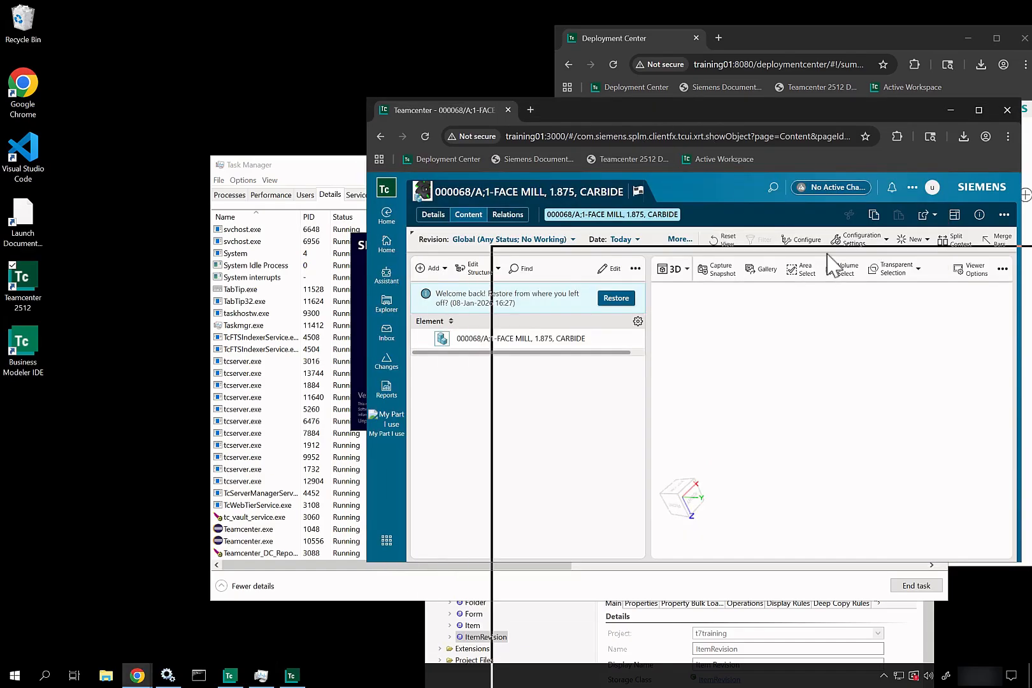
drag(827, 253, 833, 245)
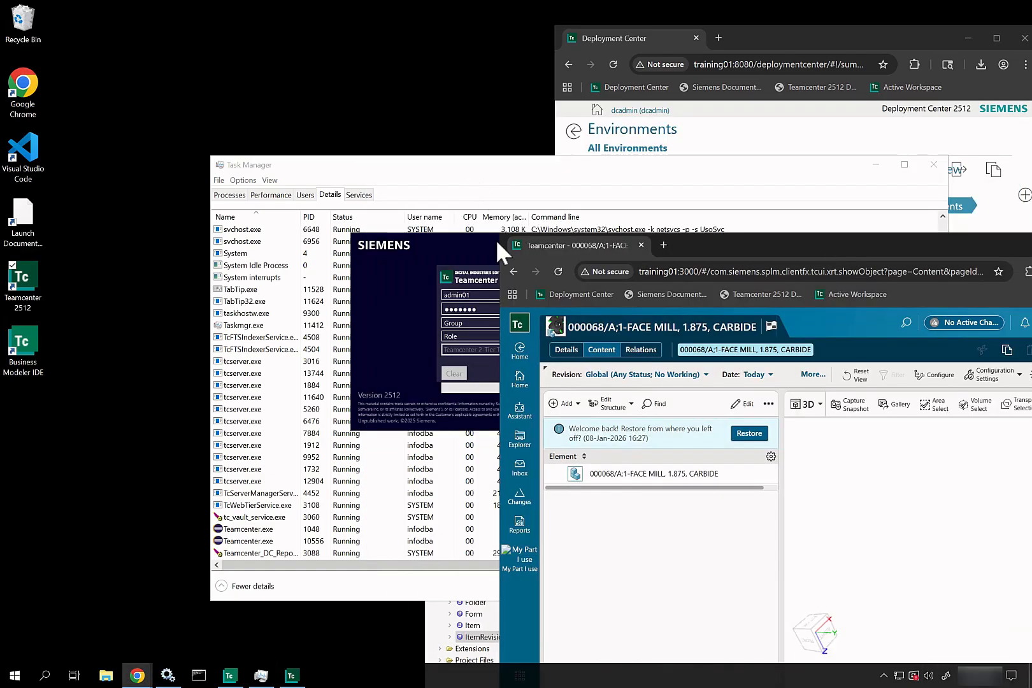
drag(497, 241, 650, 260)
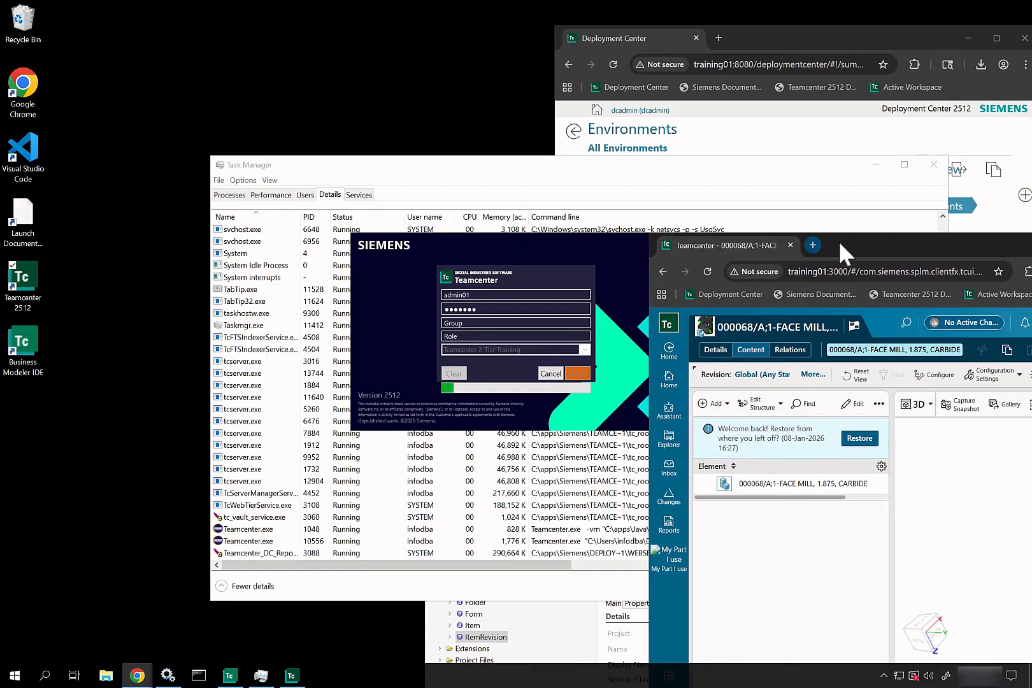
drag(854, 241, 756, 81)
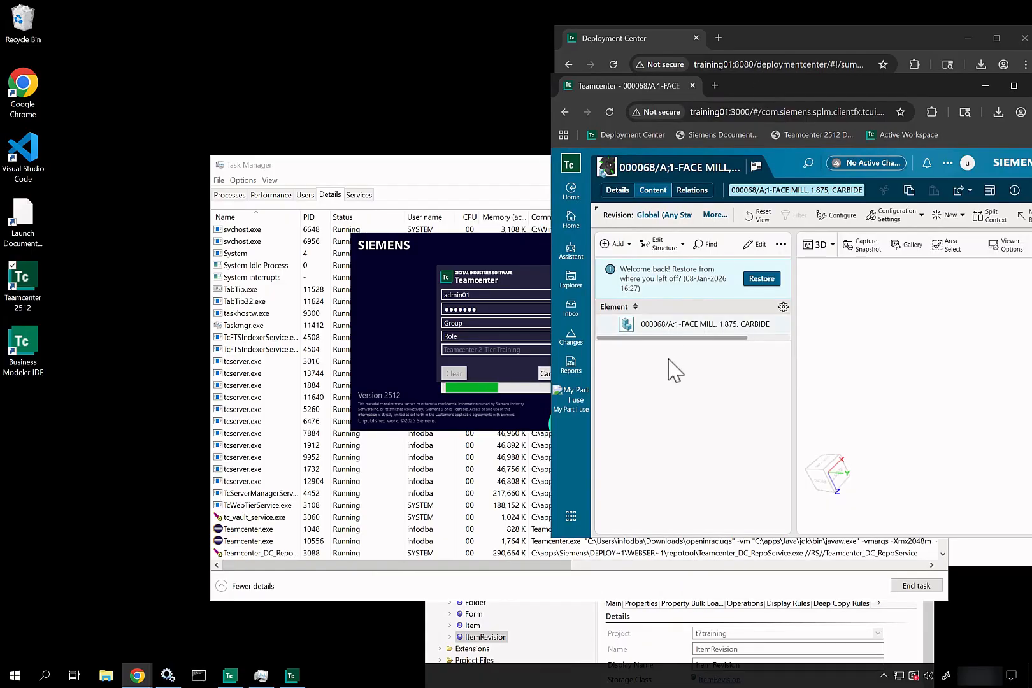
click(607, 111)
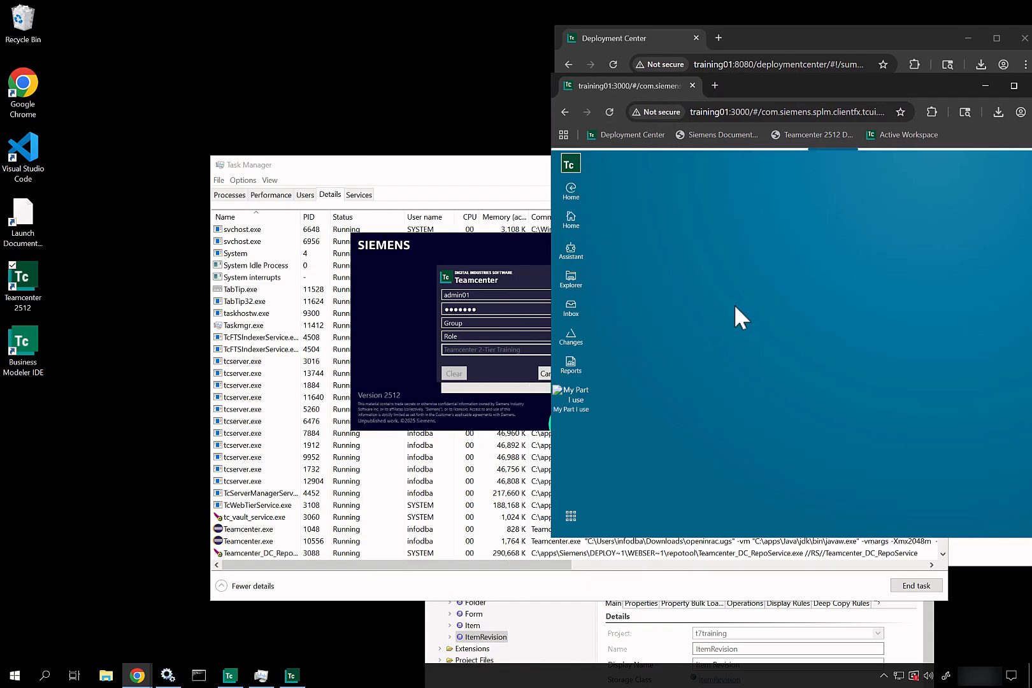
drag(911, 89, 821, 55)
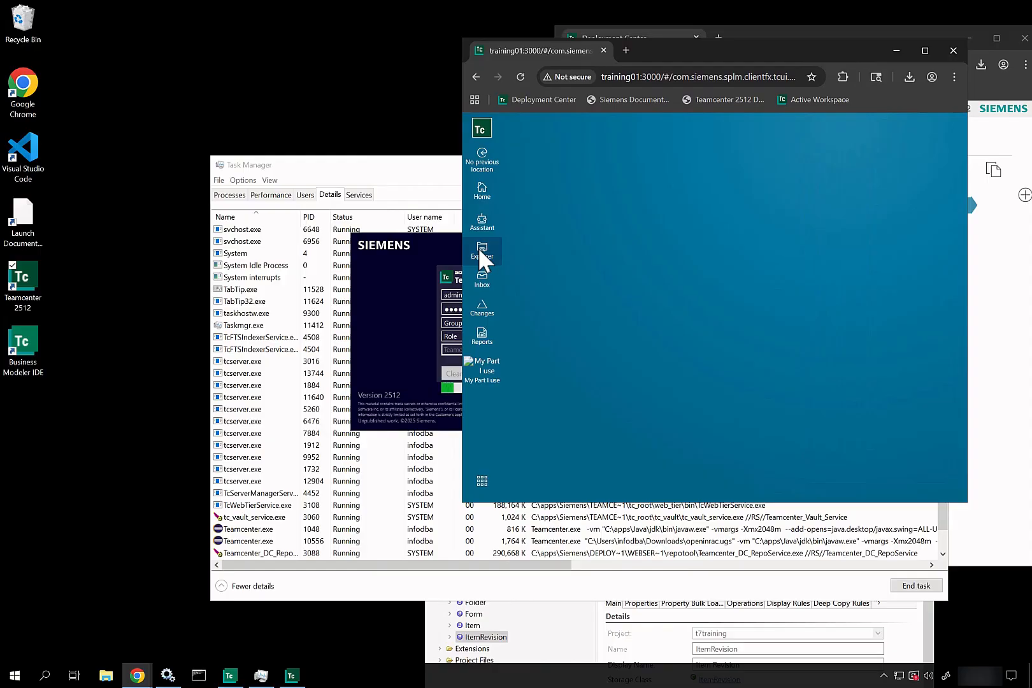
Step: Go to the Home page, look over tasks and recent items, then open Explorer
click(478, 193)
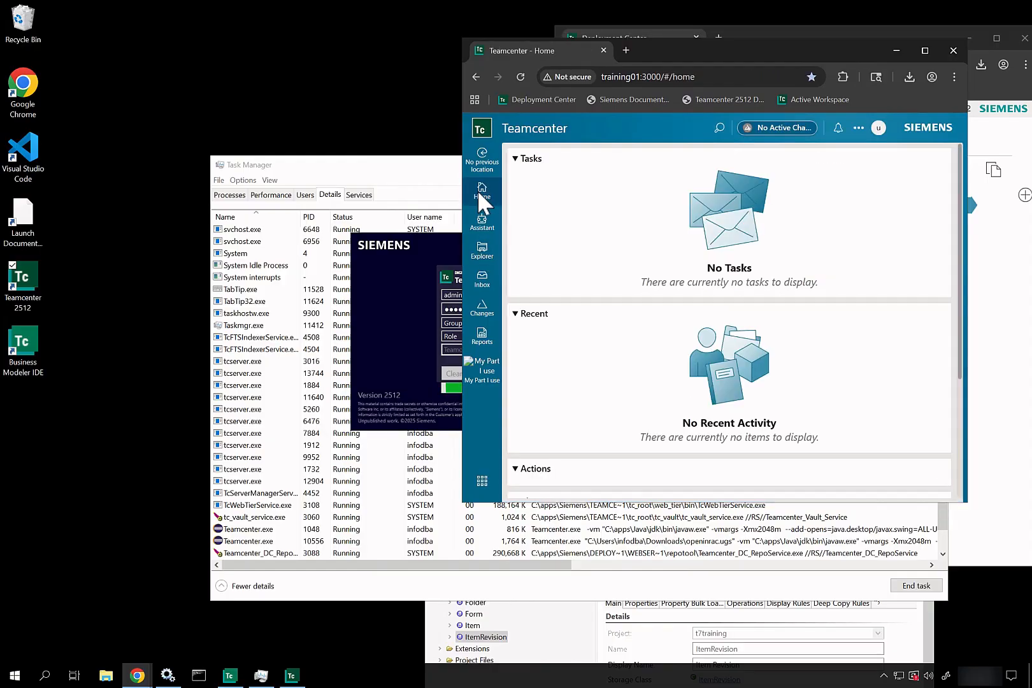
scroll(657, 325, down, 10)
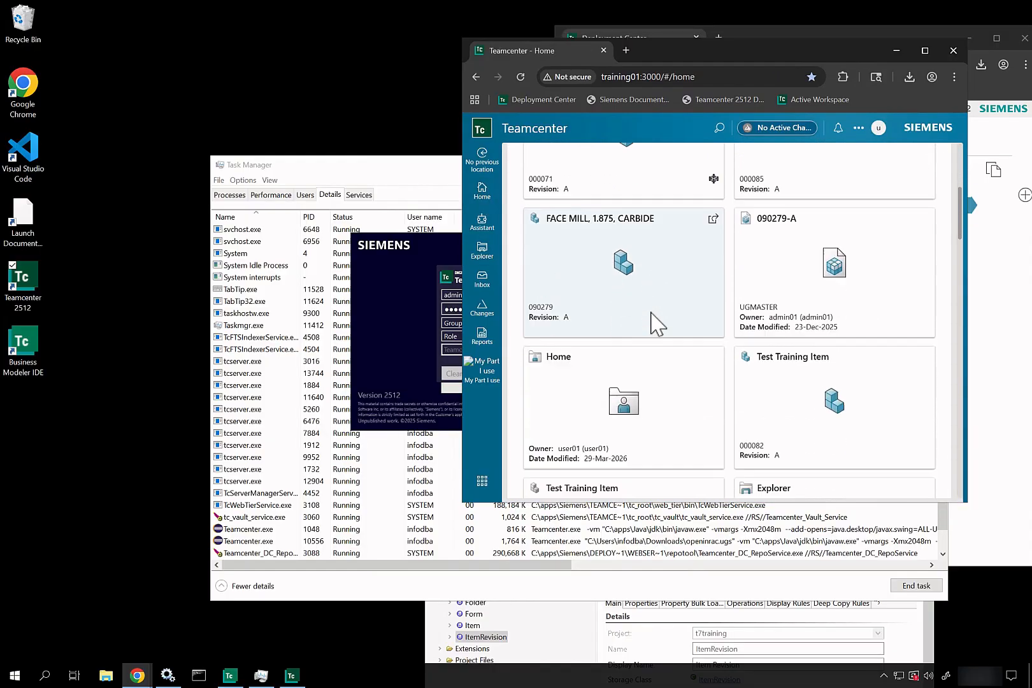
scroll(656, 325, down, 5)
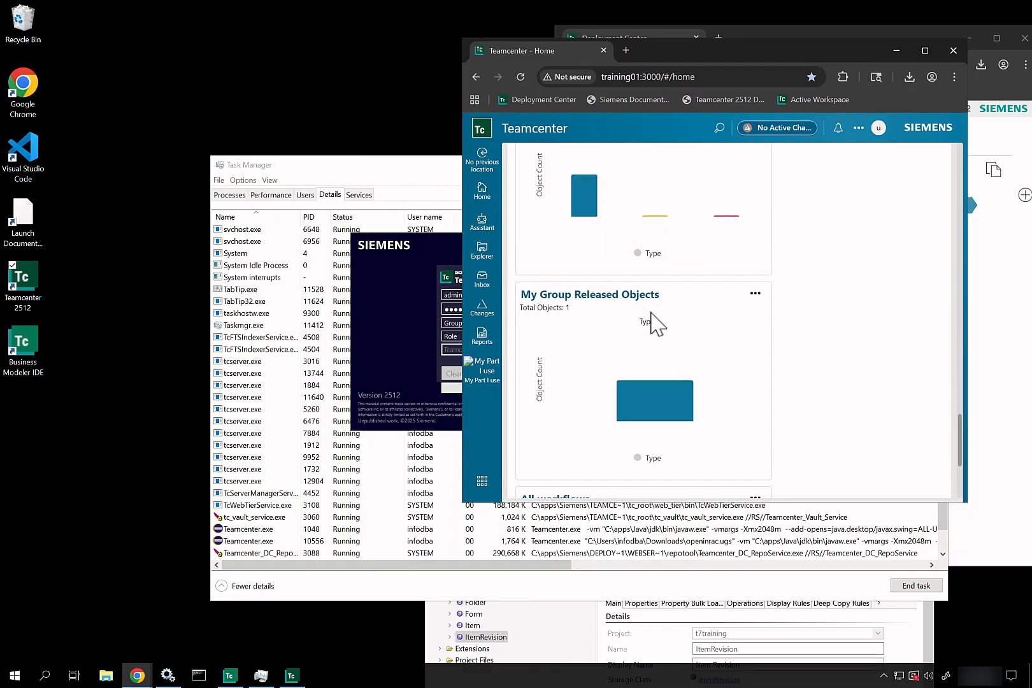
scroll(657, 325, up, 8)
scroll(657, 325, up, 5)
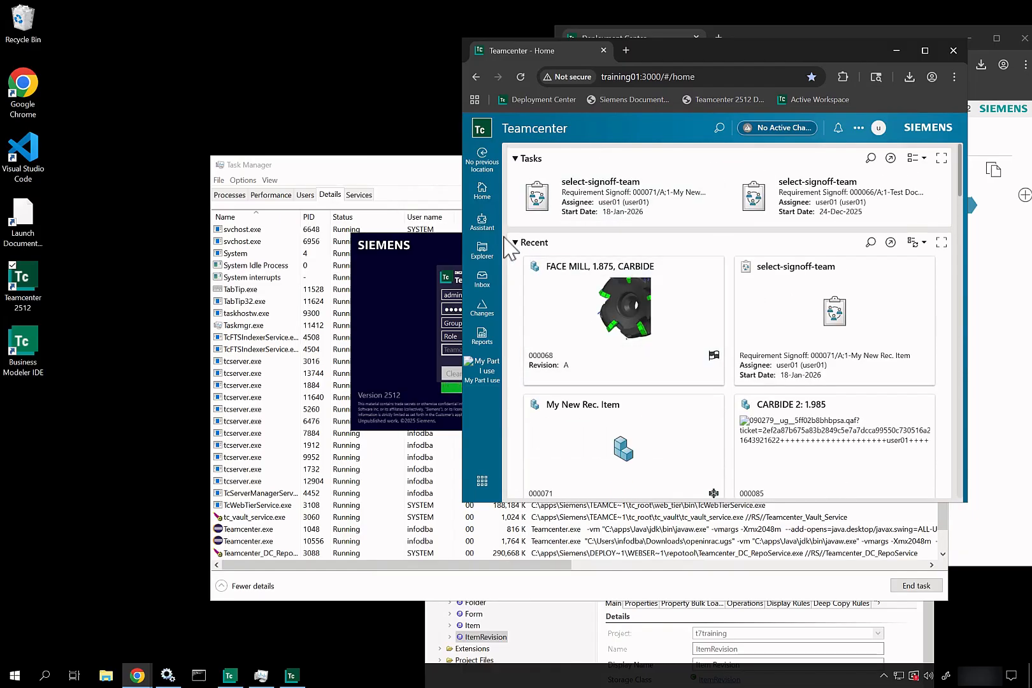
click(484, 248)
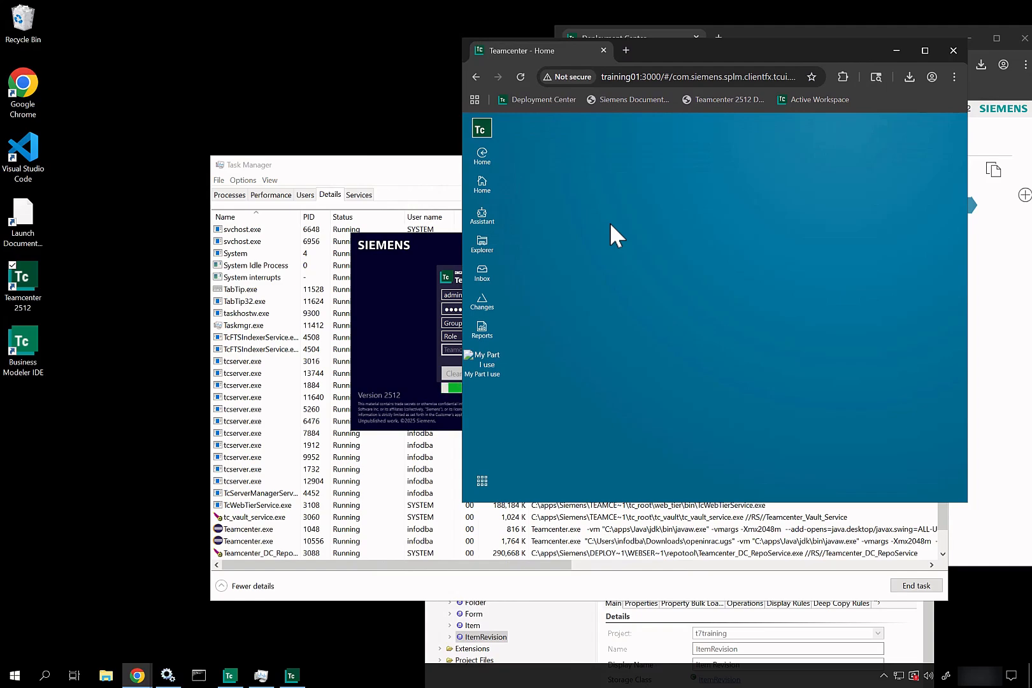
Step: Open Chrome developer tools and read the console error messages
click(963, 80)
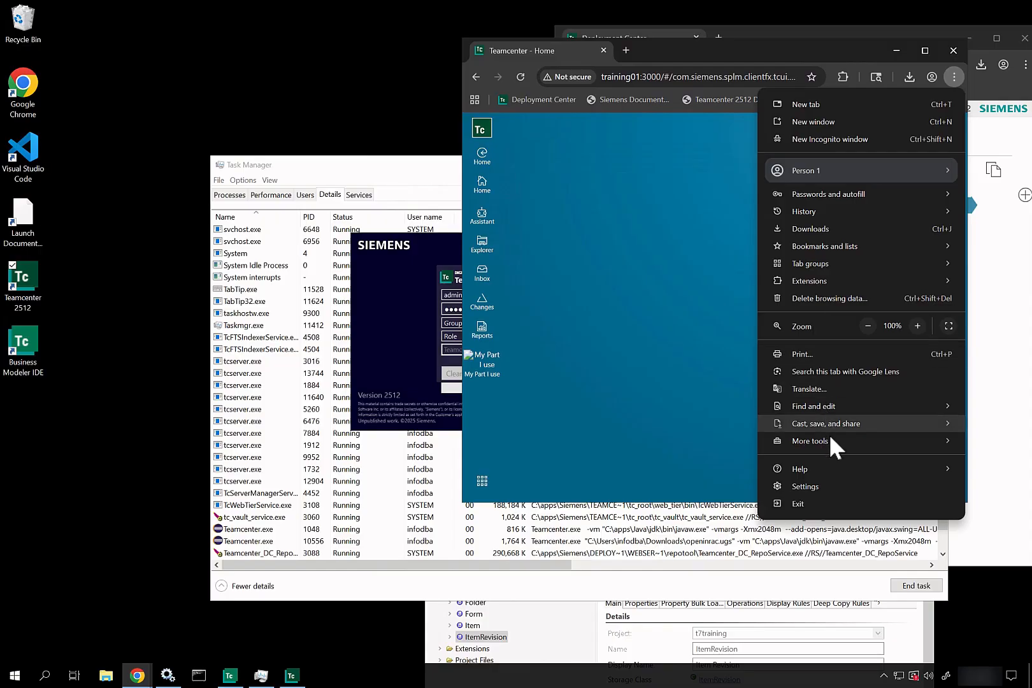
mouse_move(830, 435)
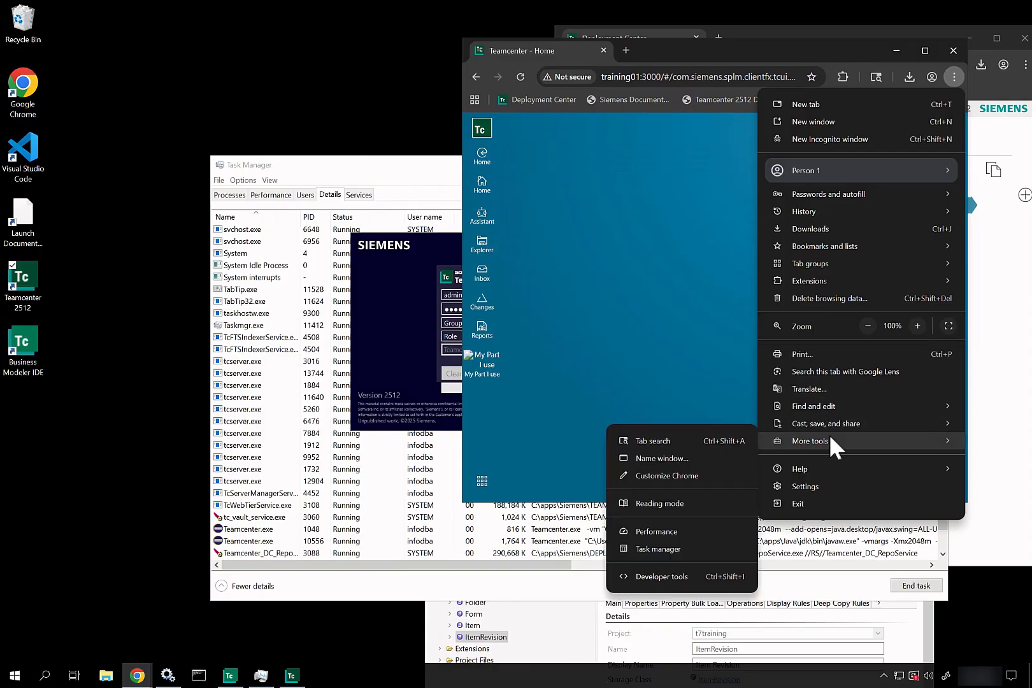
click(677, 578)
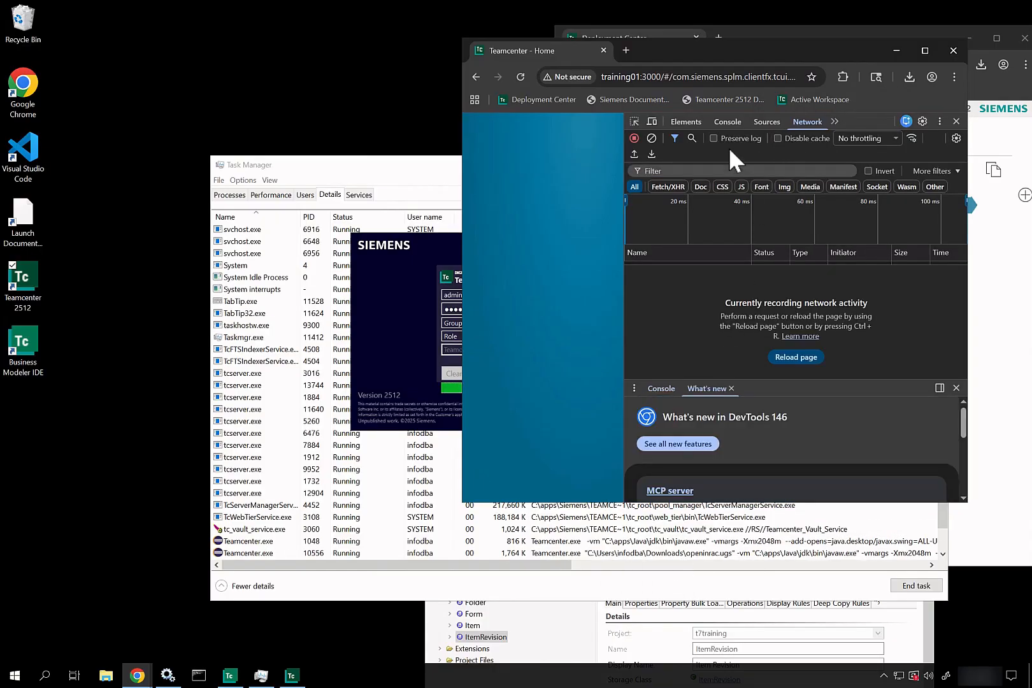
click(724, 121)
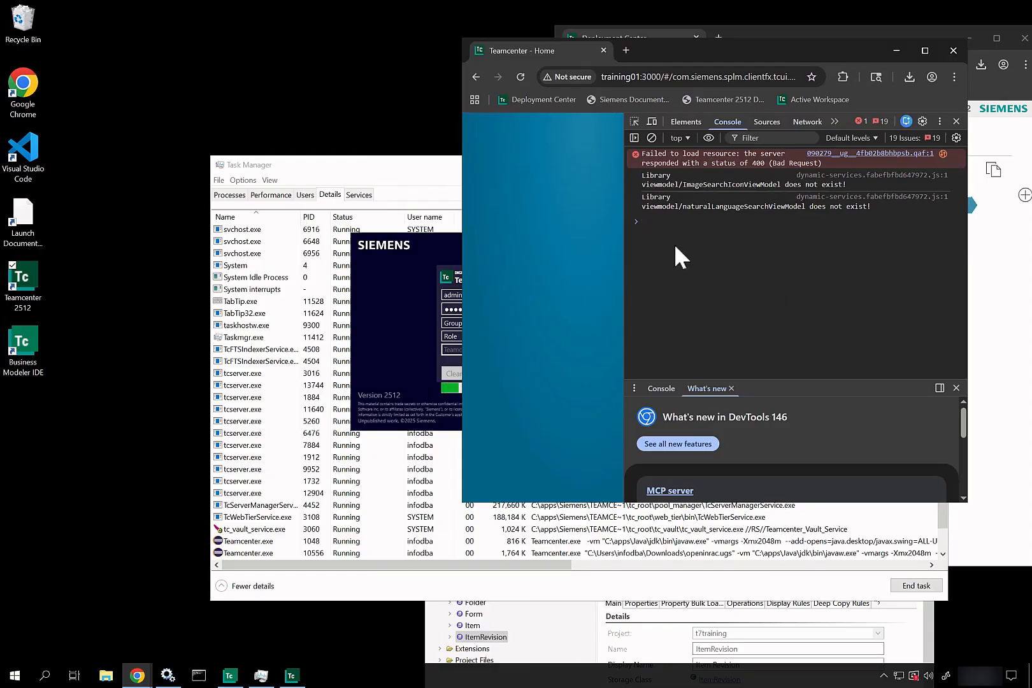
Step: Reload the page in the Network panel to capture the failing fmsdownload request, then close DevTools
click(801, 118)
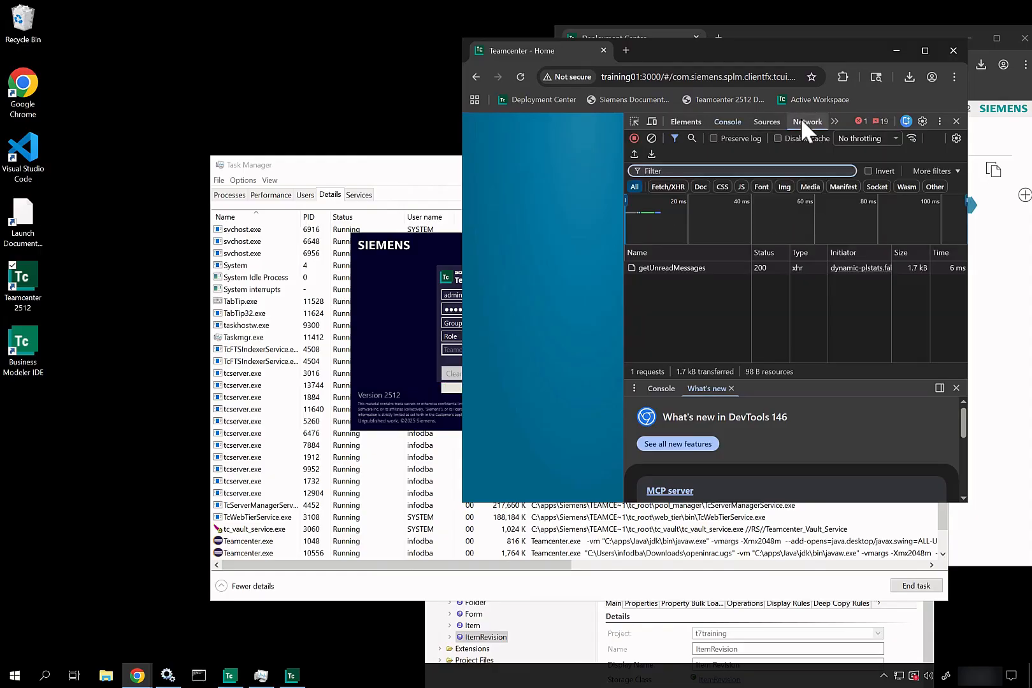
click(520, 77)
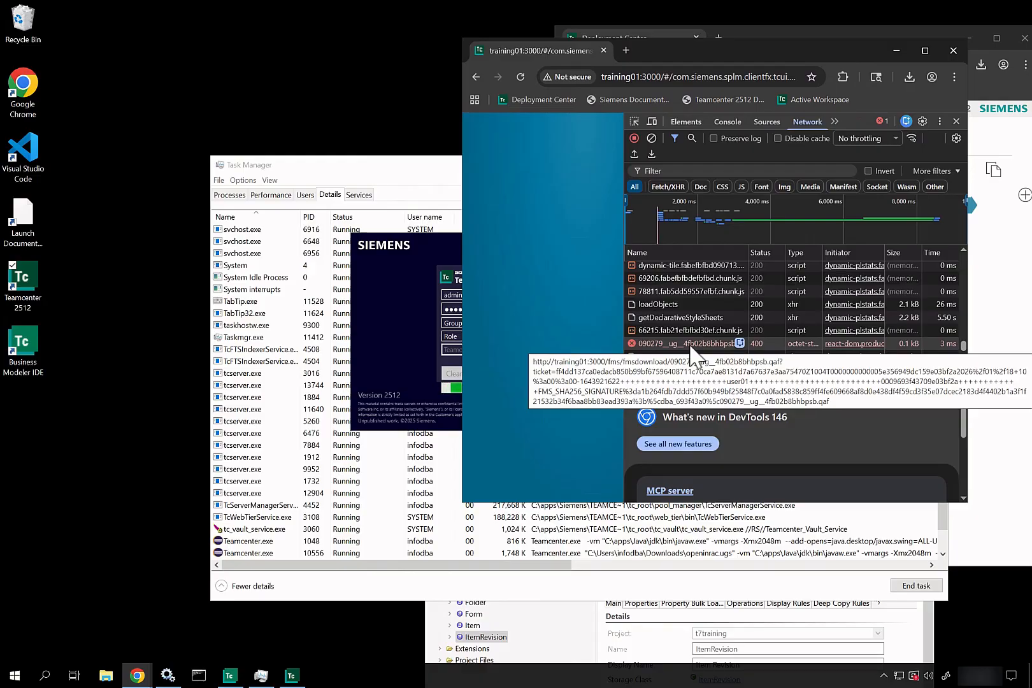
click(956, 121)
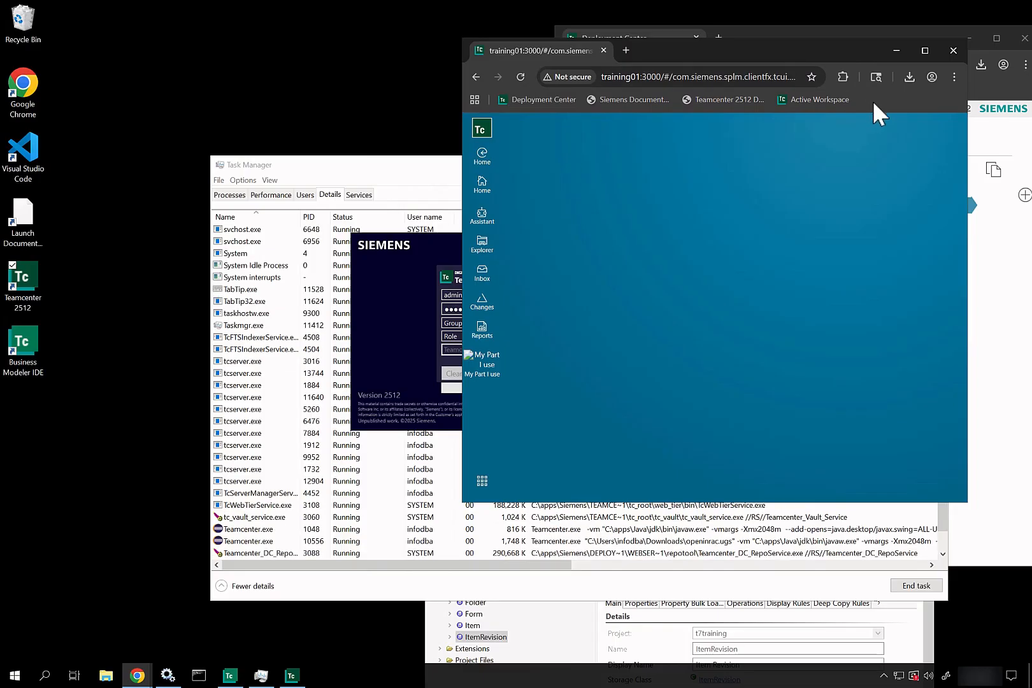
Step: Cancel the Teamcenter login splash, close the Active Workspace browser, and minimize Task Manager
click(393, 326)
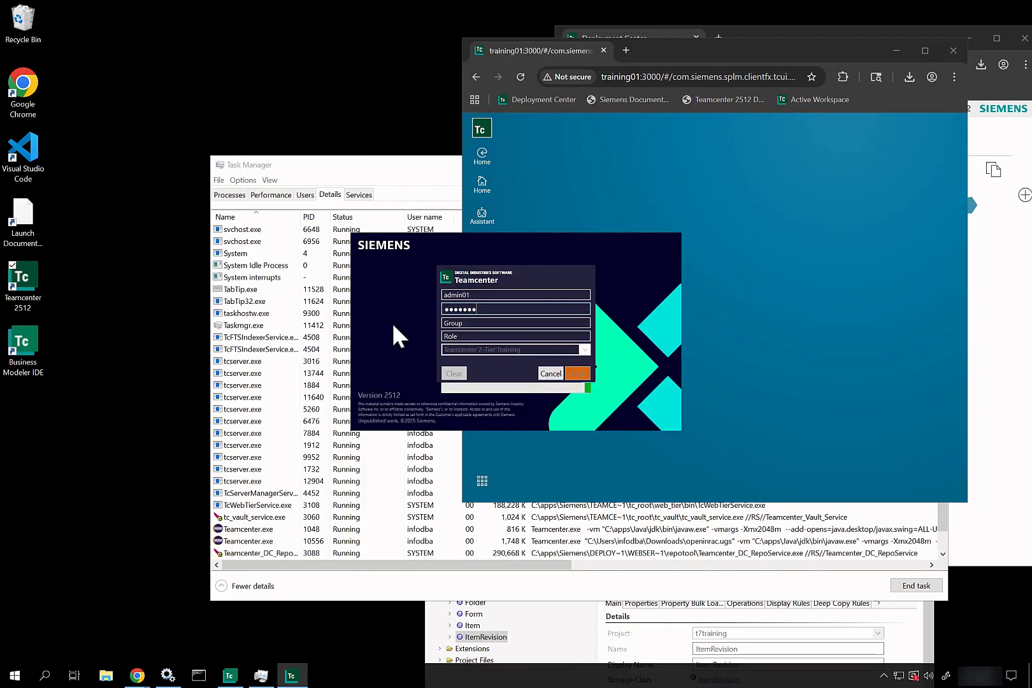
click(551, 374)
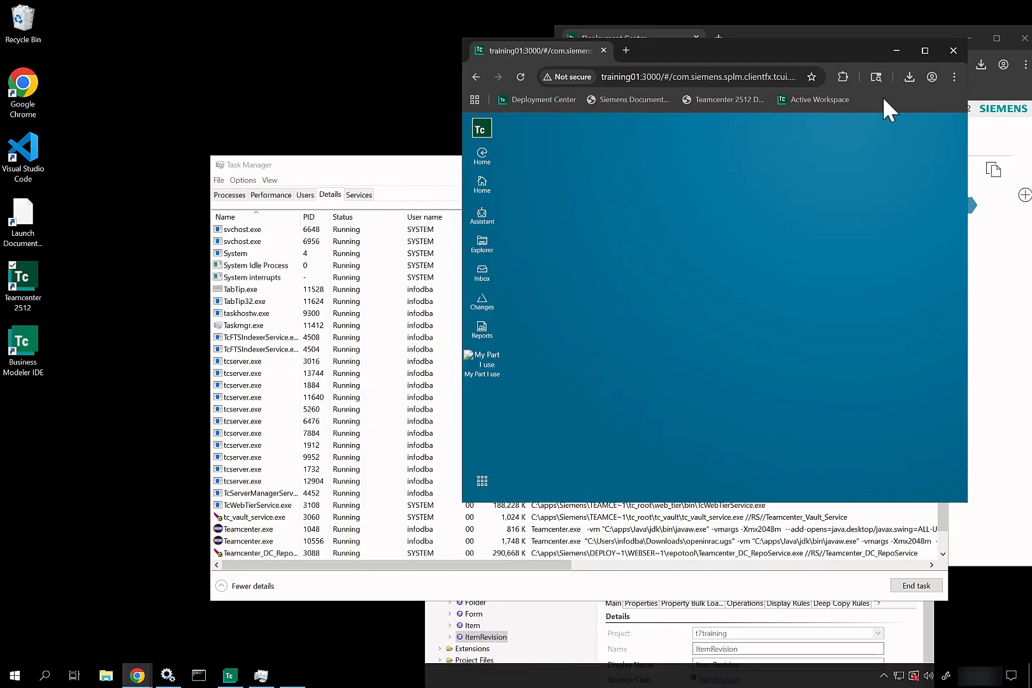
click(953, 51)
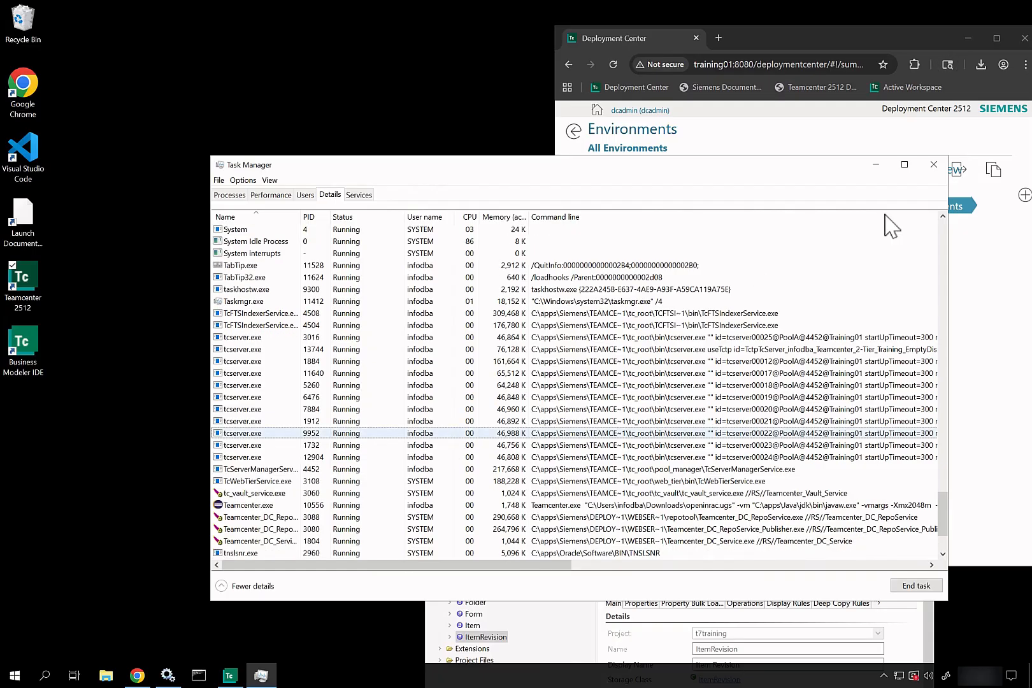
click(877, 164)
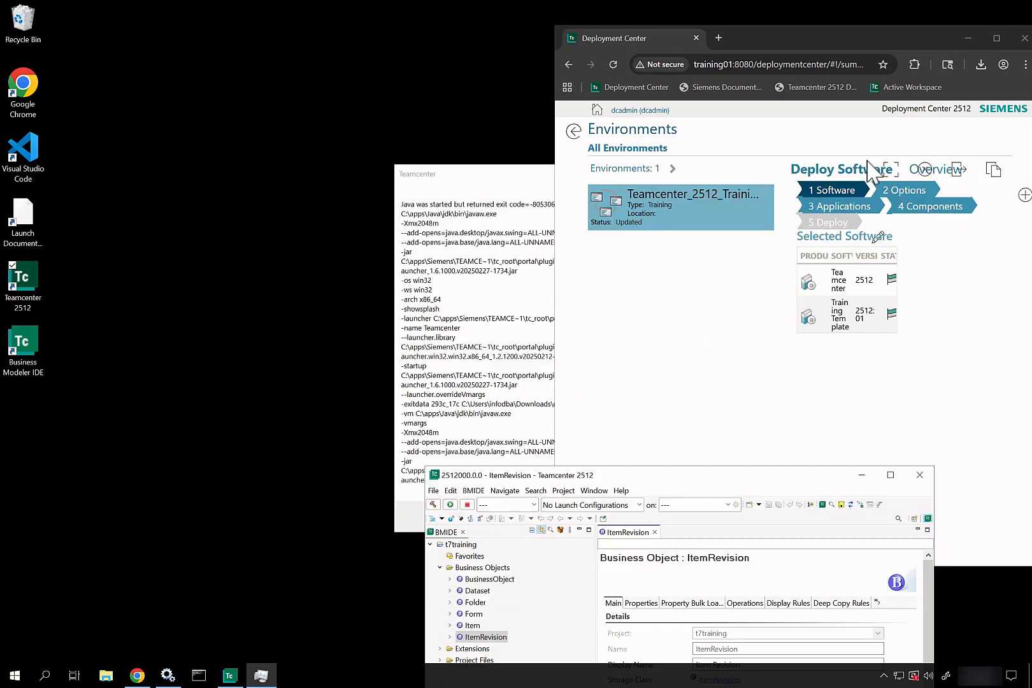
Step: Minimize Deployment Center, dismiss the Java launch error, and move the BMIDE window to the upper right
click(610, 61)
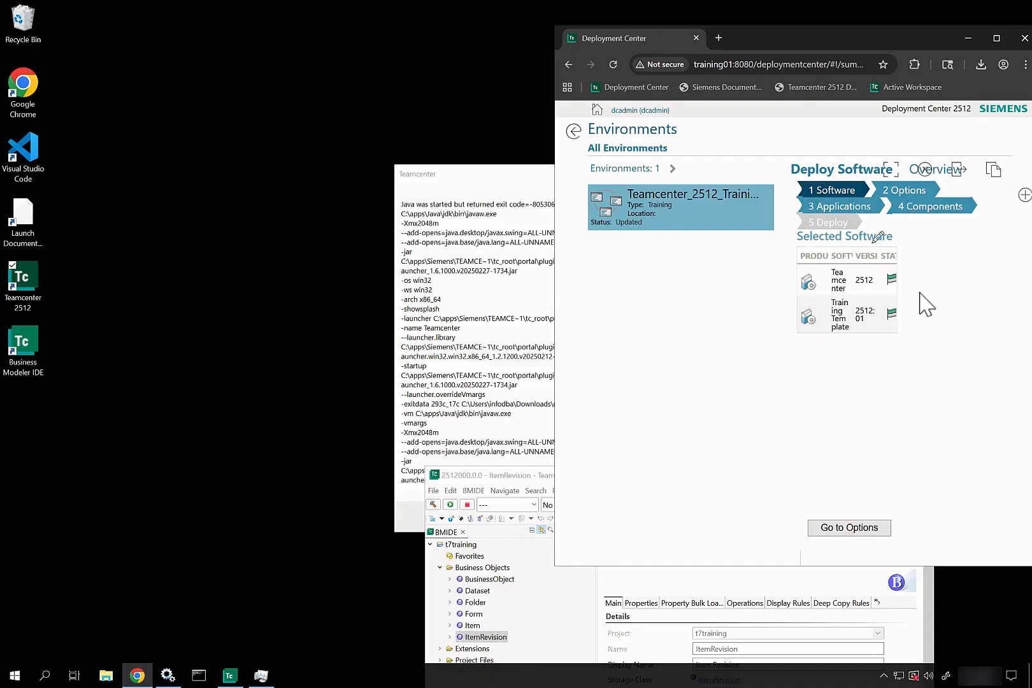
click(975, 37)
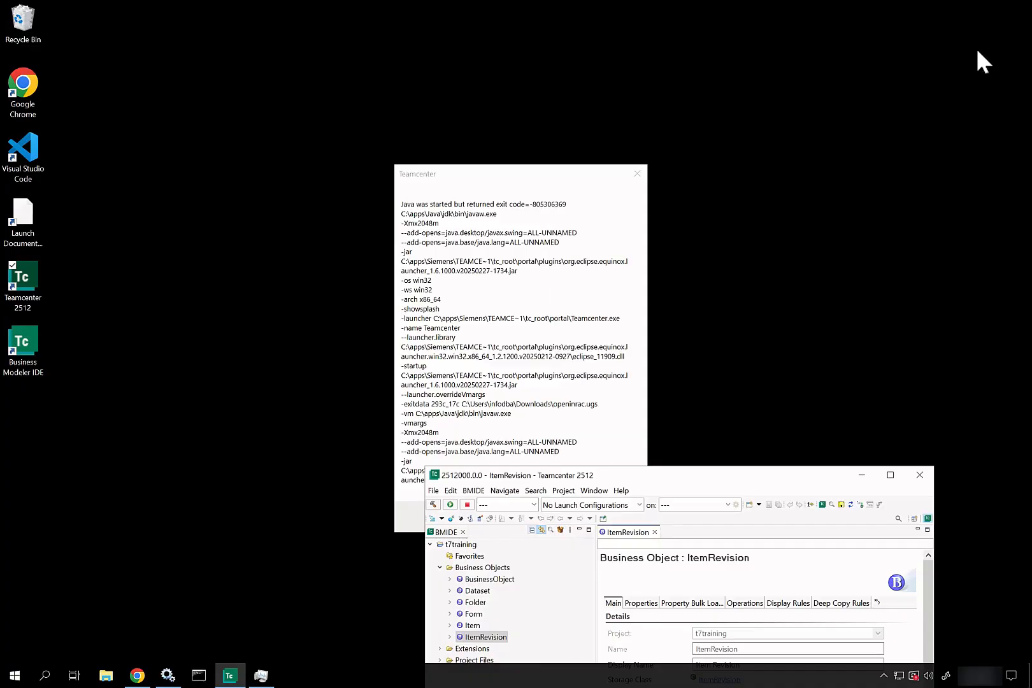
click(547, 277)
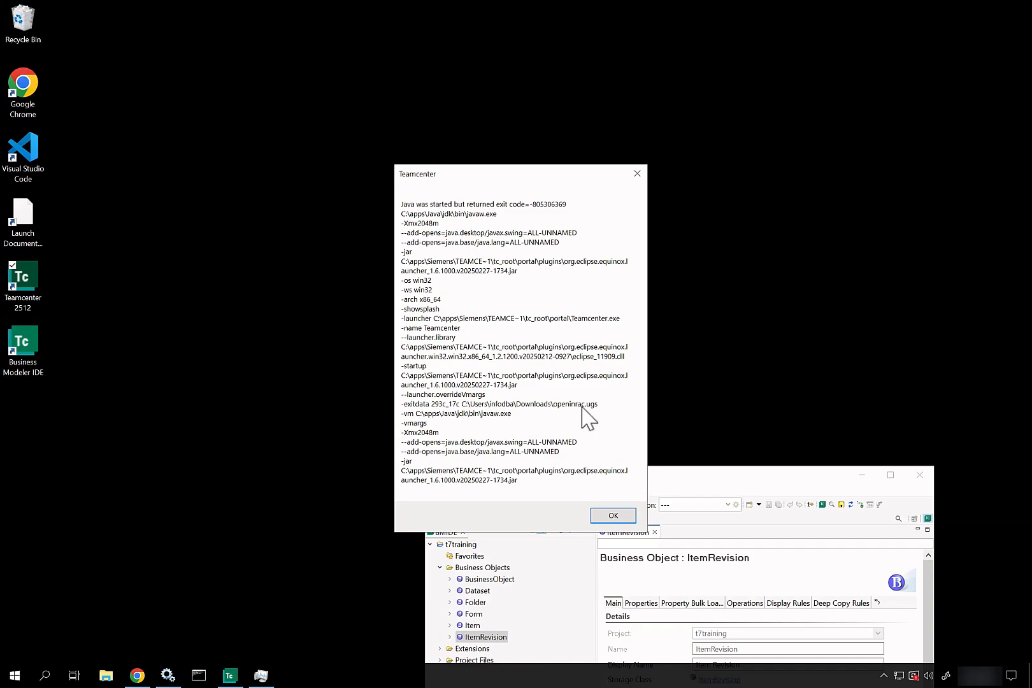
click(612, 517)
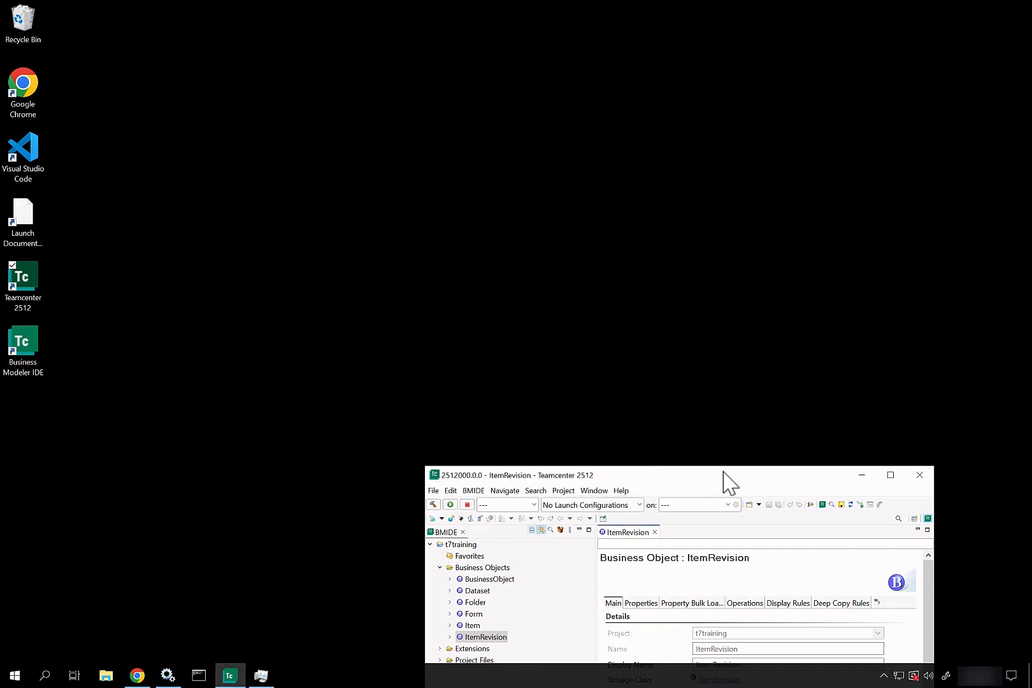
drag(732, 306, 784, 151)
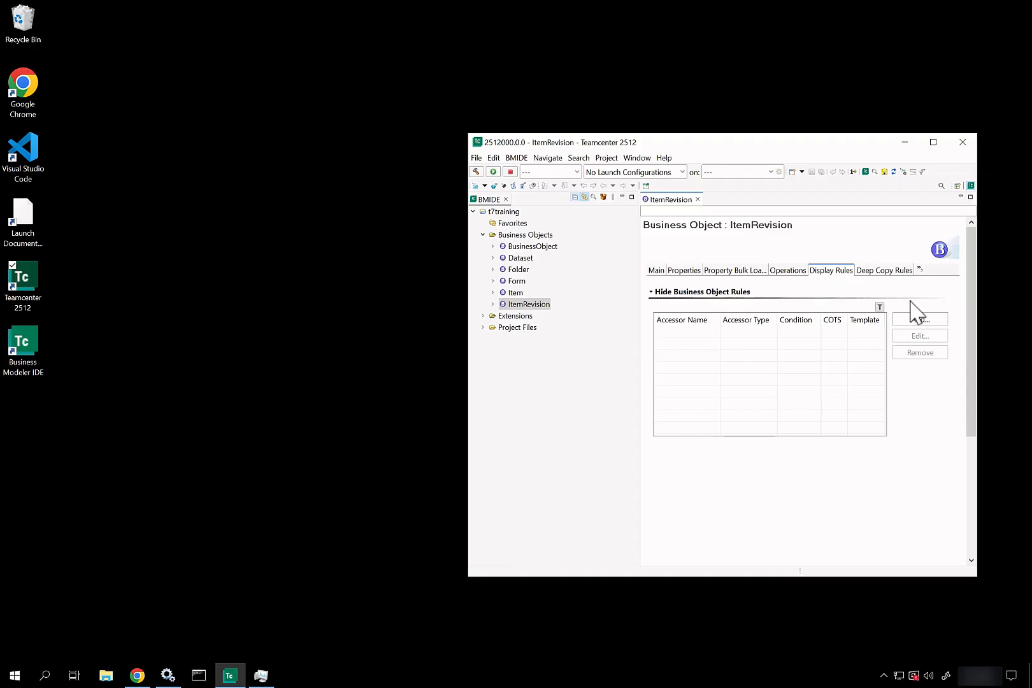
Step: Add an ItemRevision hide display rule and connect with the Teamcenter 2-Tier Training profile and password
click(918, 322)
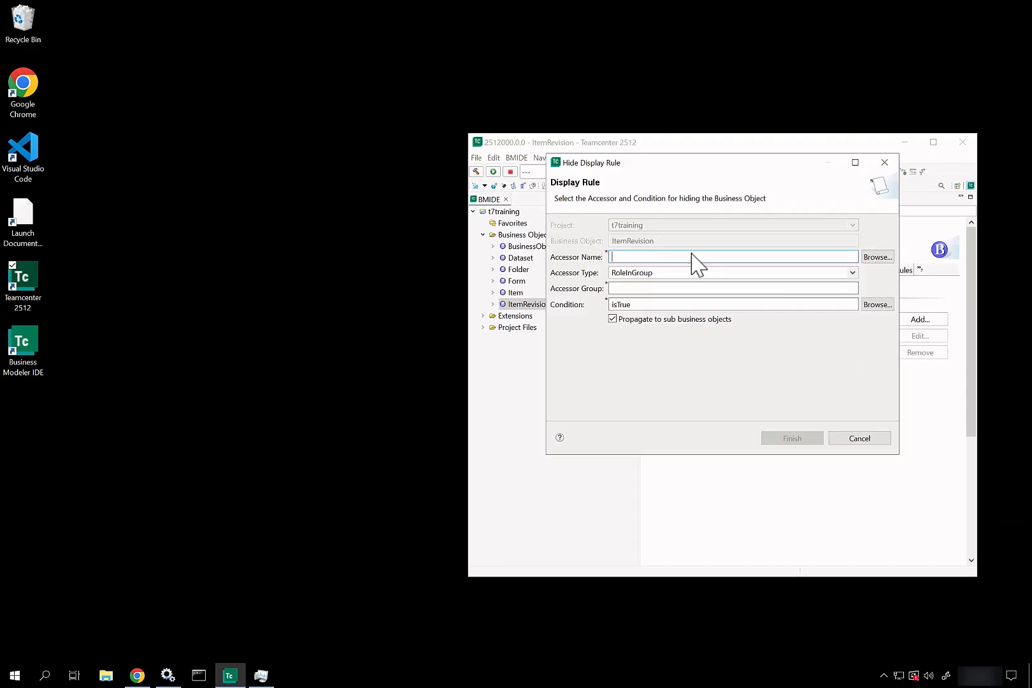
click(882, 259)
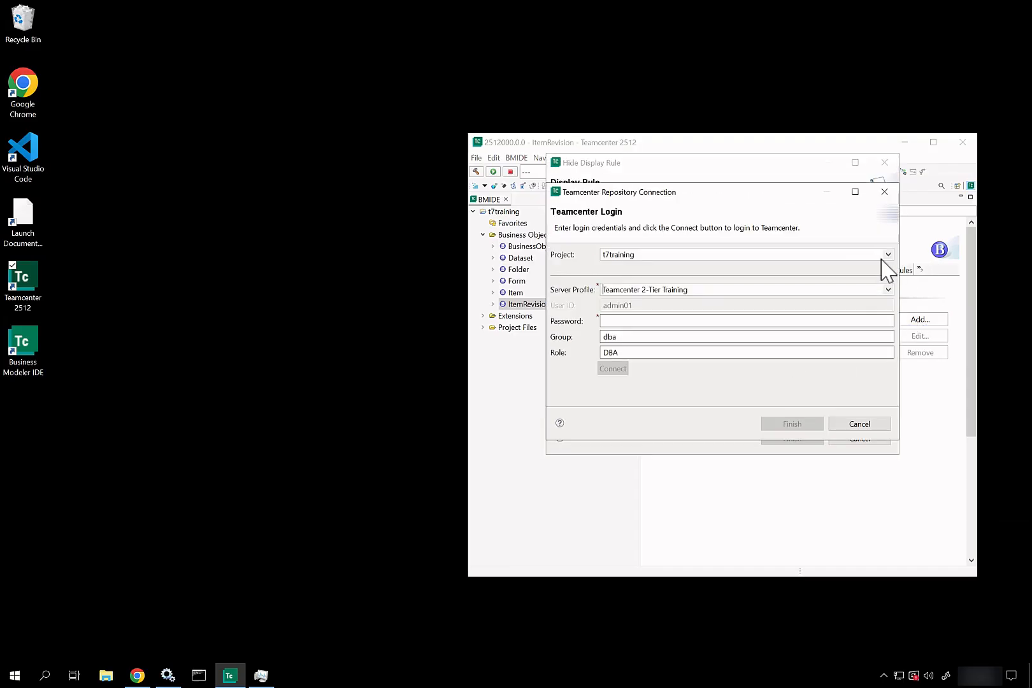
click(677, 291)
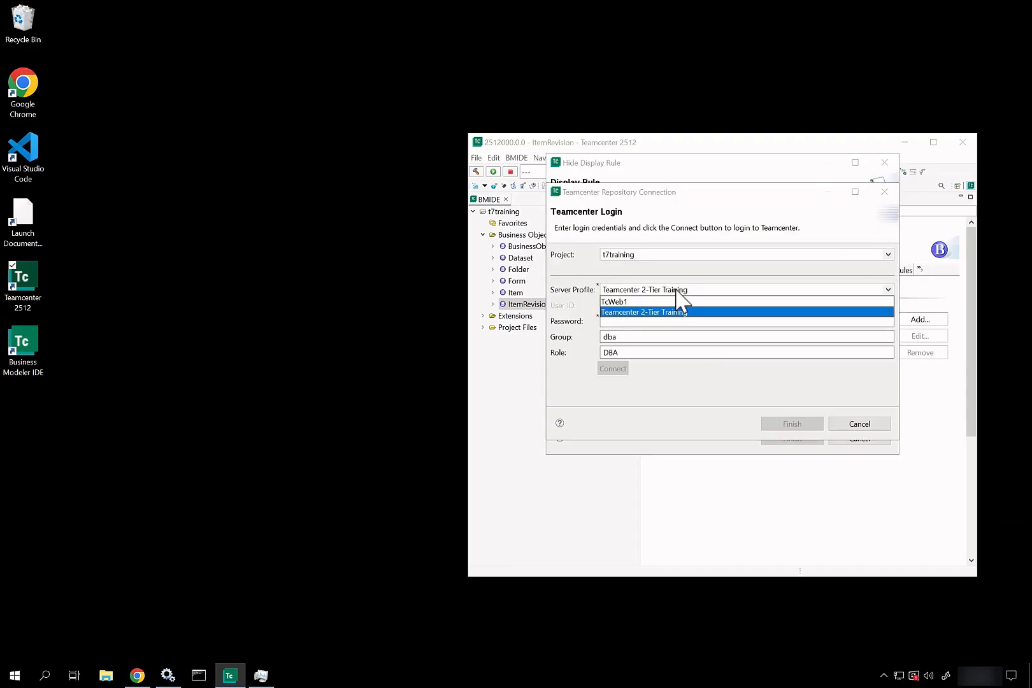
click(642, 312)
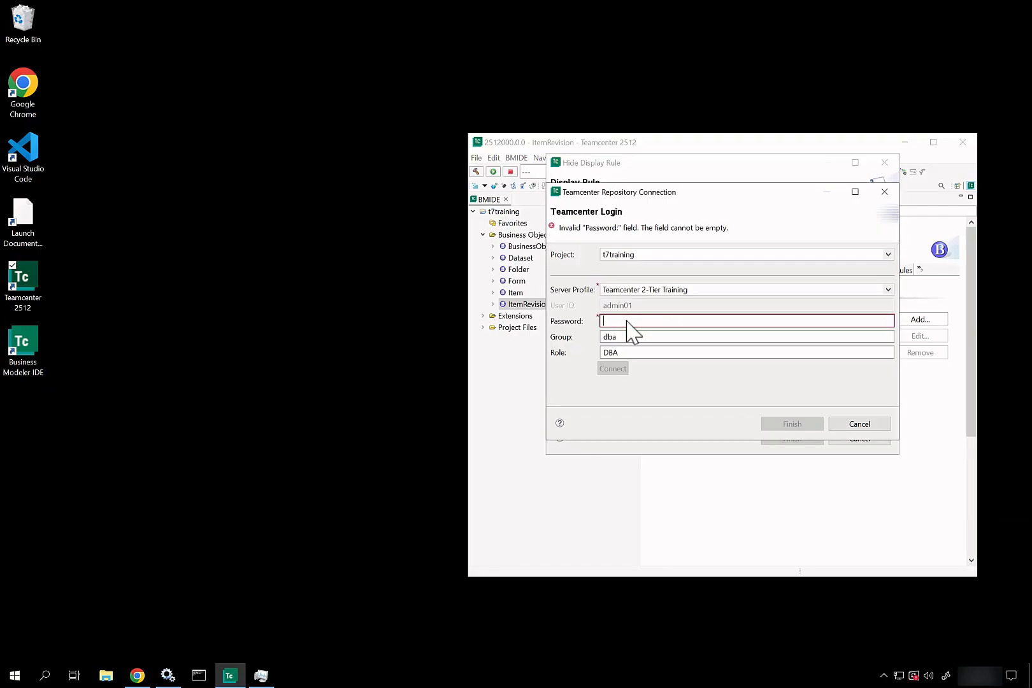
text(admin01)
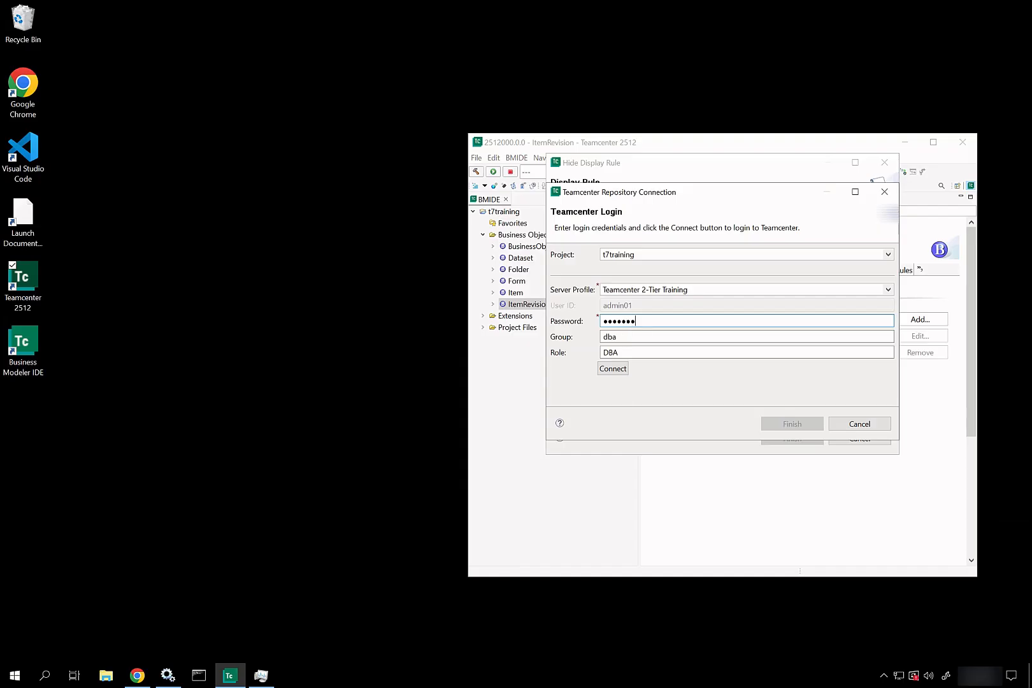
click(613, 369)
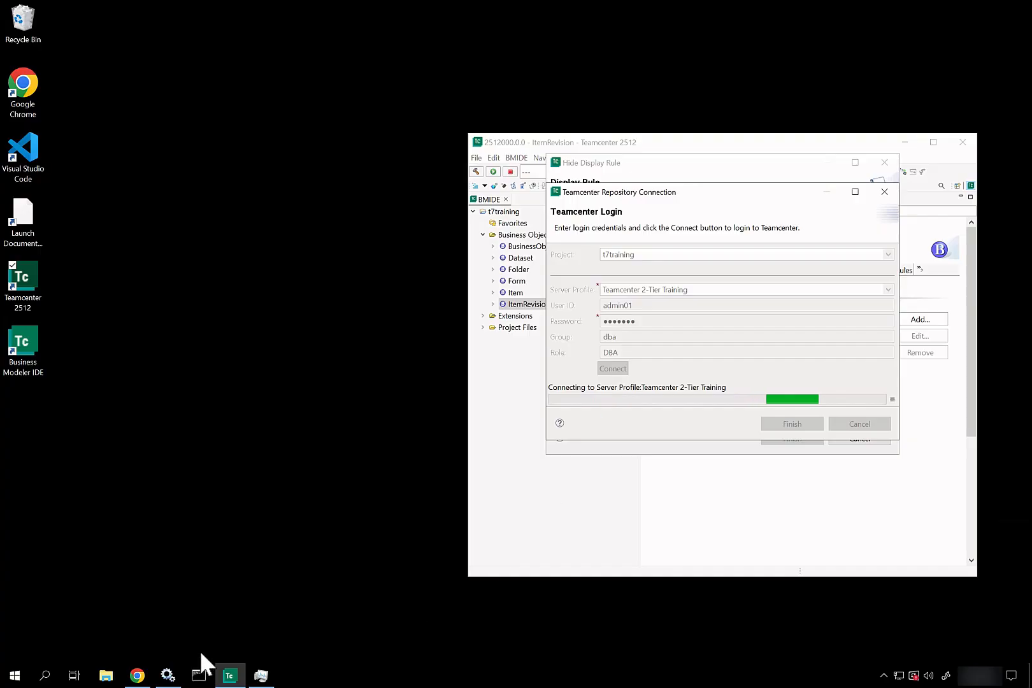
Step: Open File Explorer and navigate to C:\apps\Siemens\Teamcenter2512\tc_root
click(115, 681)
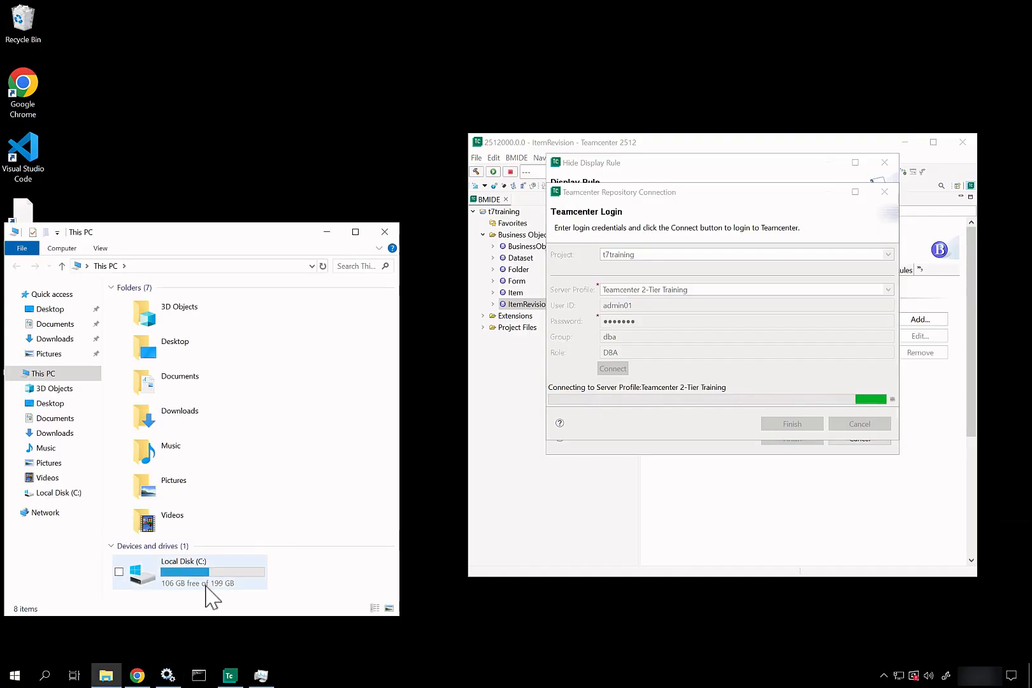
click(206, 582)
double_click(207, 581)
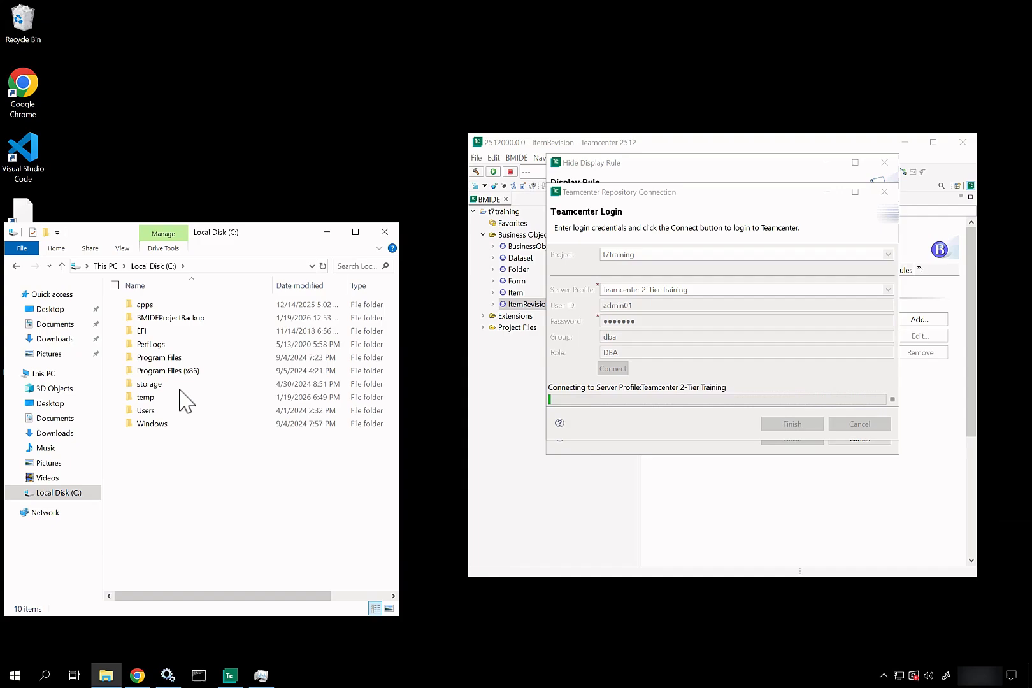
double_click(172, 309)
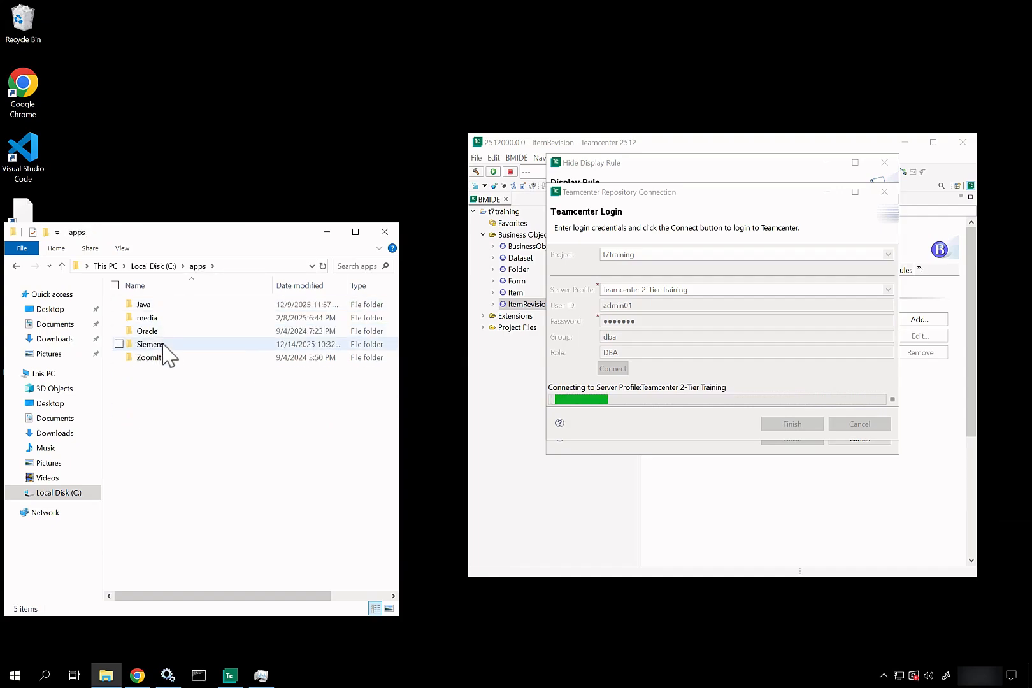
double_click(164, 345)
double_click(164, 331)
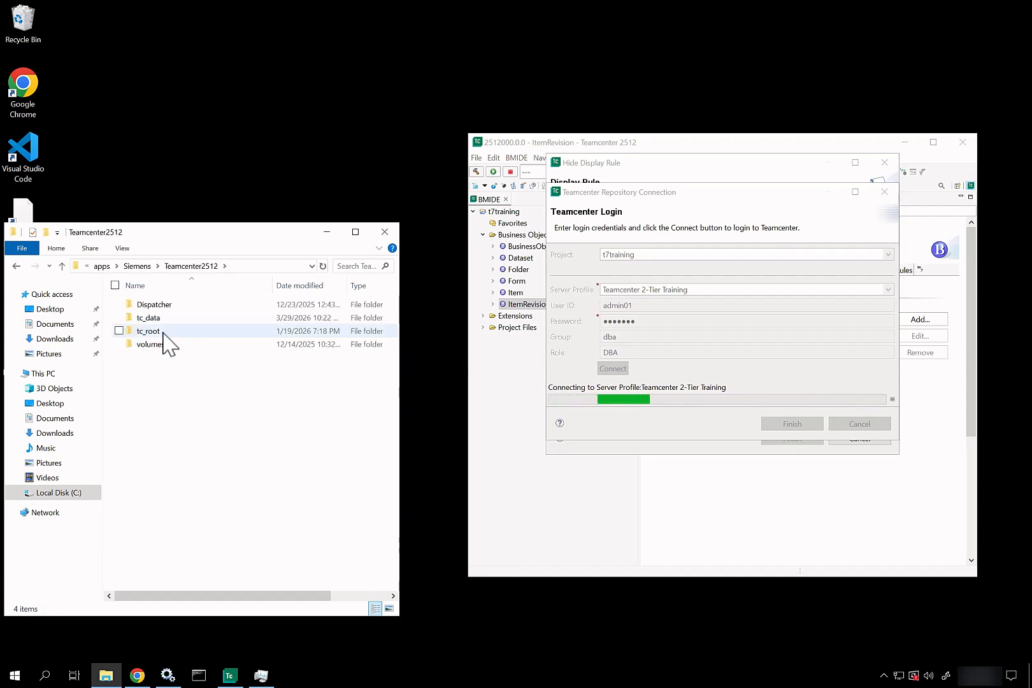
click(164, 332)
double_click(162, 331)
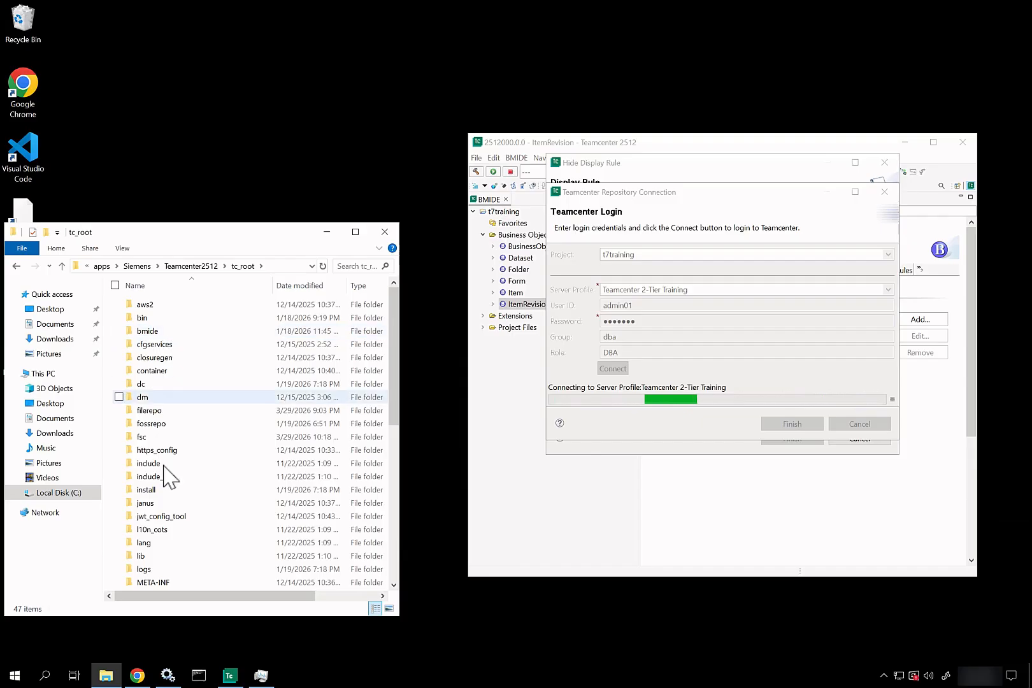
Step: Open the TcFTSIndexer\logs folder and select the TcFtsIndexer log file
scroll(166, 479, down, 8)
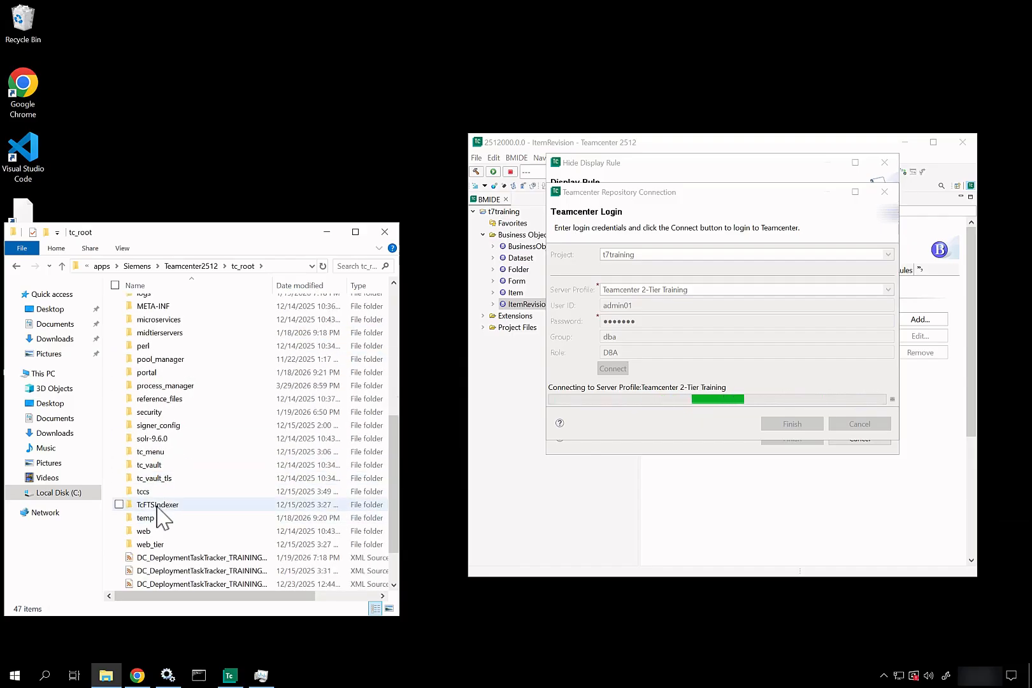
double_click(156, 505)
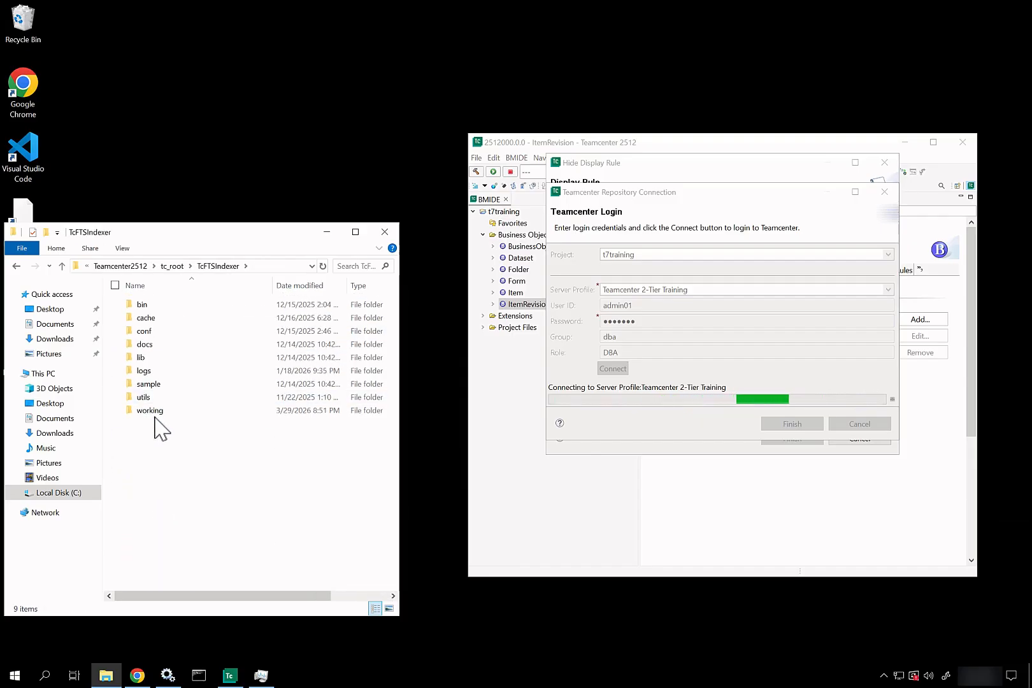
double_click(155, 371)
click(161, 307)
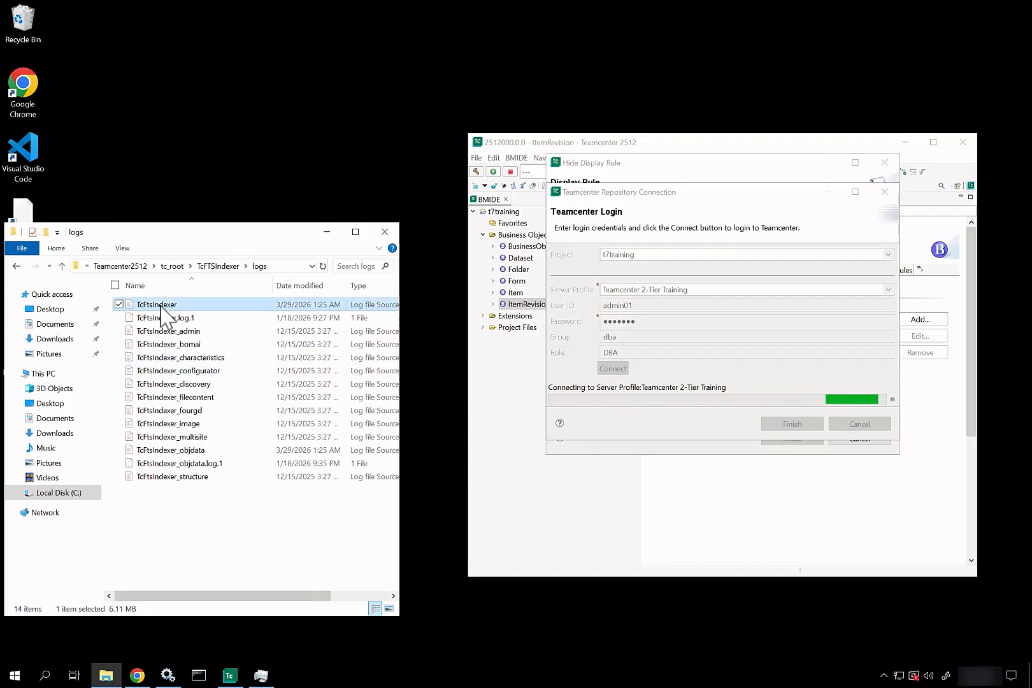
right_click(161, 307)
key(Escape)
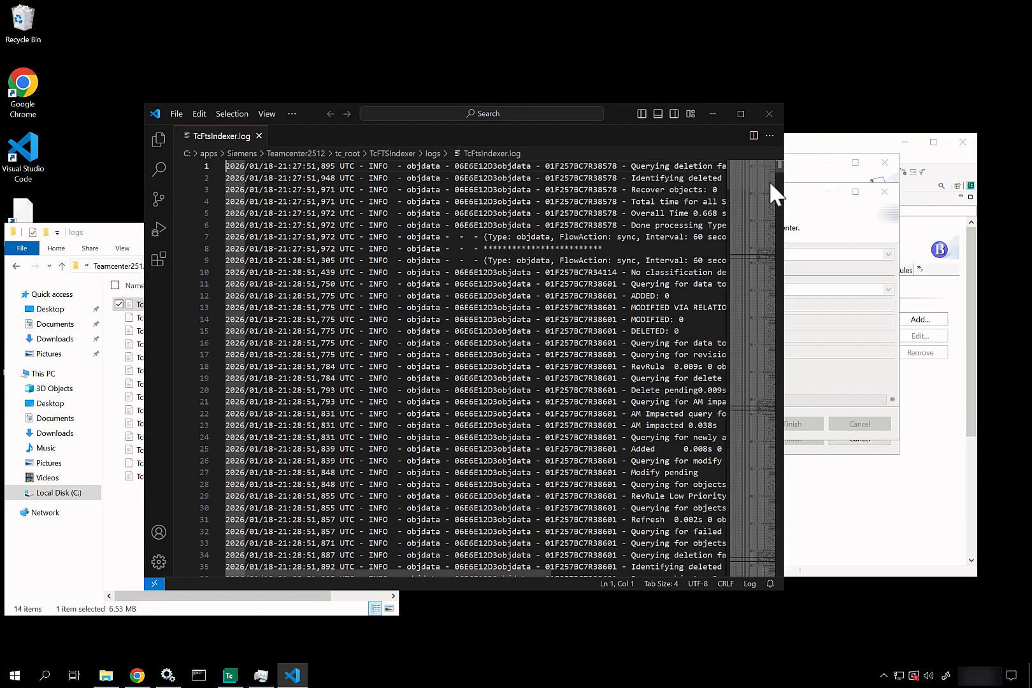
Step: Review TcFtsIndexer.log down to the final 'Done processing Type: objdata' entry, then close VS Code
drag(763, 177, 745, 580)
scroll(559, 361, up, 7)
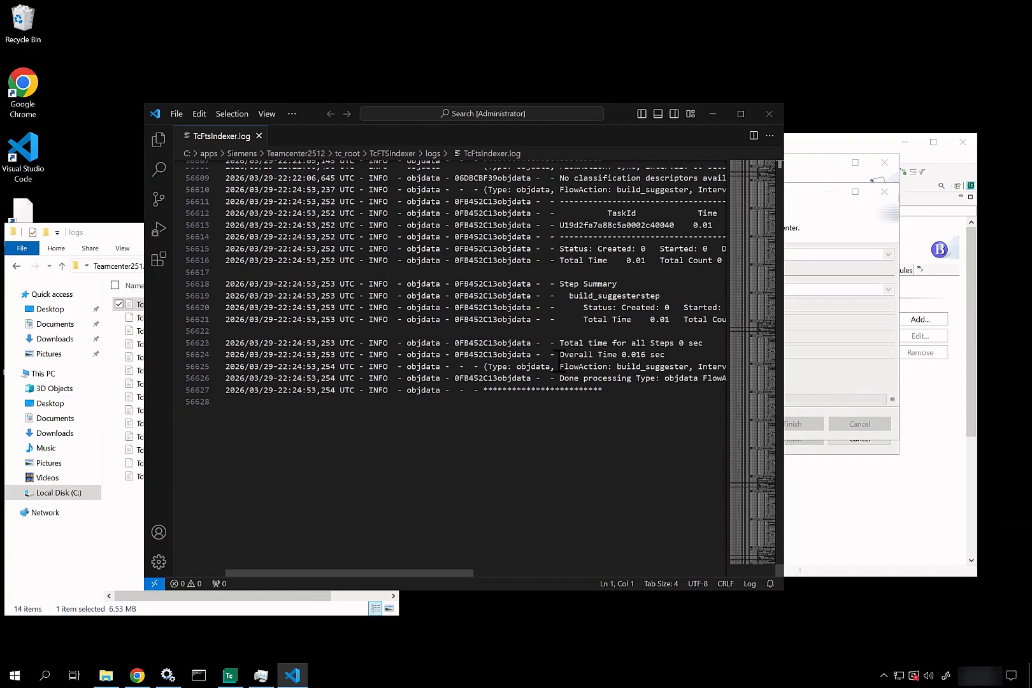
drag(638, 426, 404, 293)
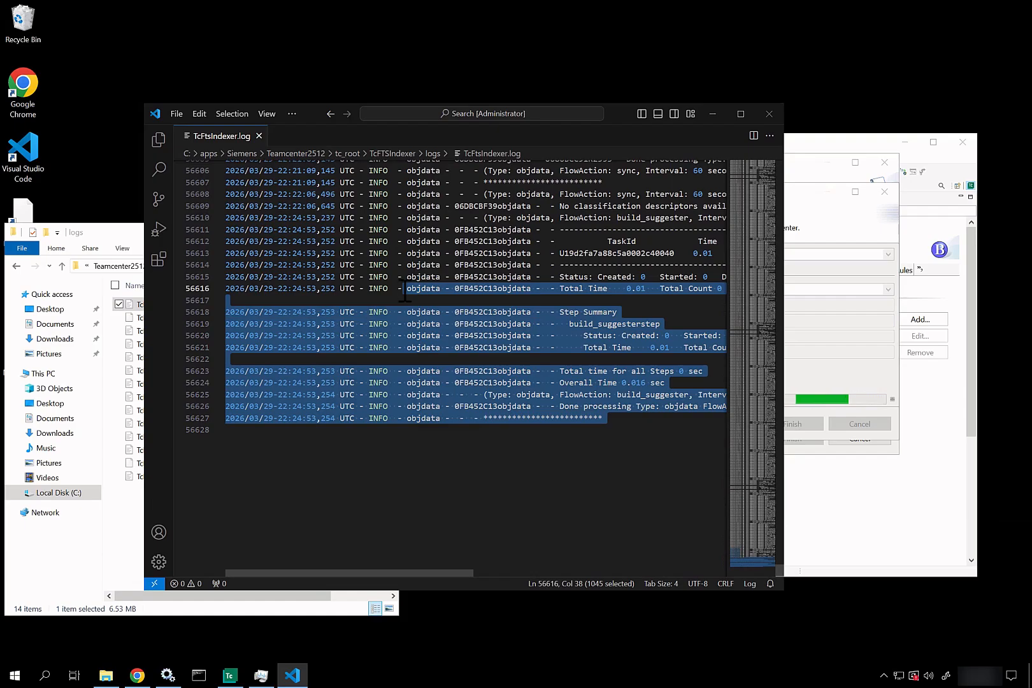
click(493, 335)
scroll(494, 333, up, 3)
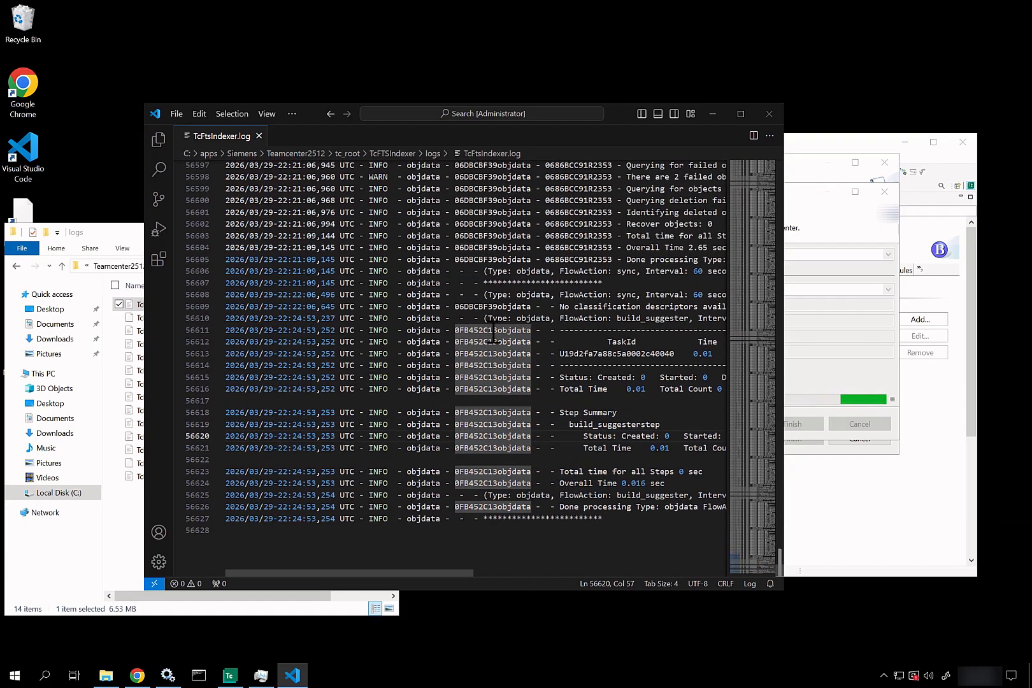
scroll(494, 333, up, 8)
scroll(493, 329, down, 5)
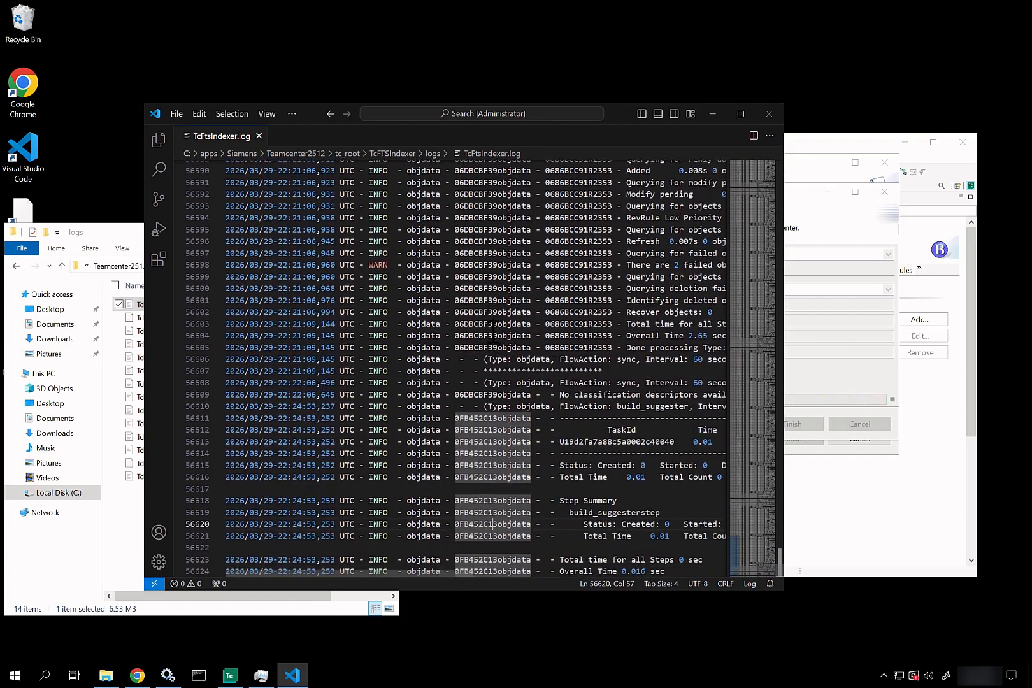
scroll(493, 331, up, 1)
scroll(494, 331, down, 7)
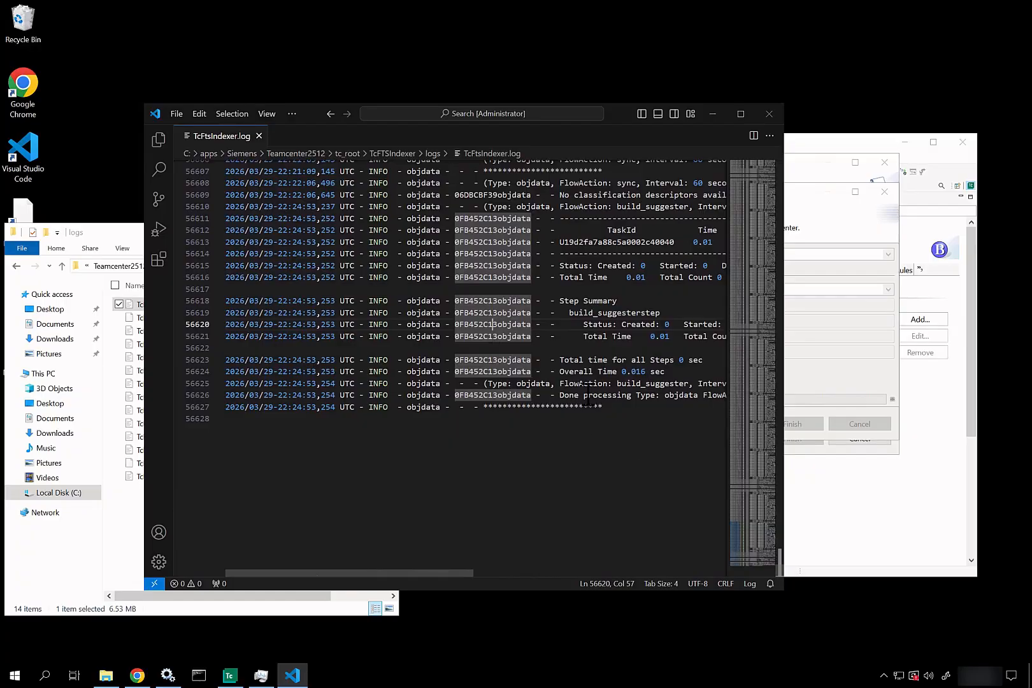
click(603, 419)
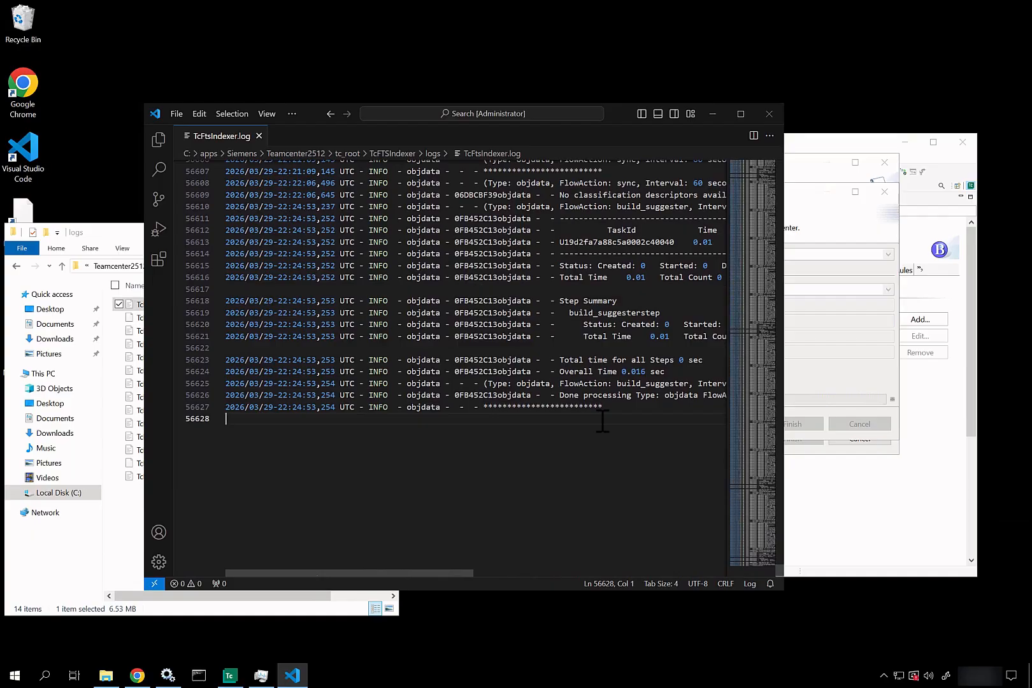
click(665, 395)
click(767, 113)
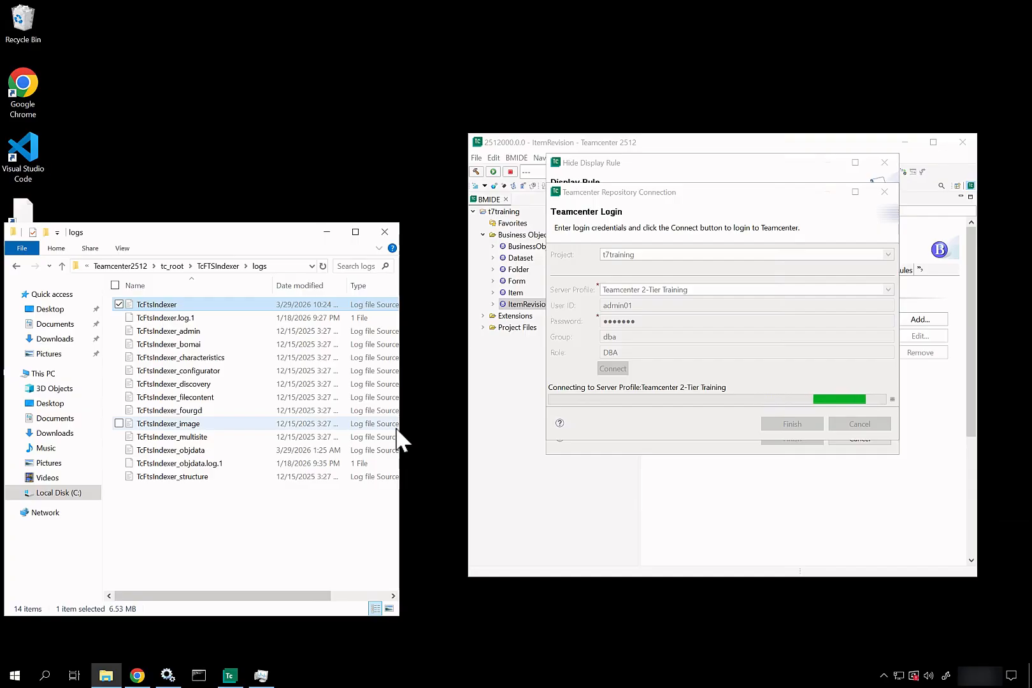
Step: Open the Active Workspace bookmark in a new tab and replace #/home with ping to load Gateway Ping
click(136, 676)
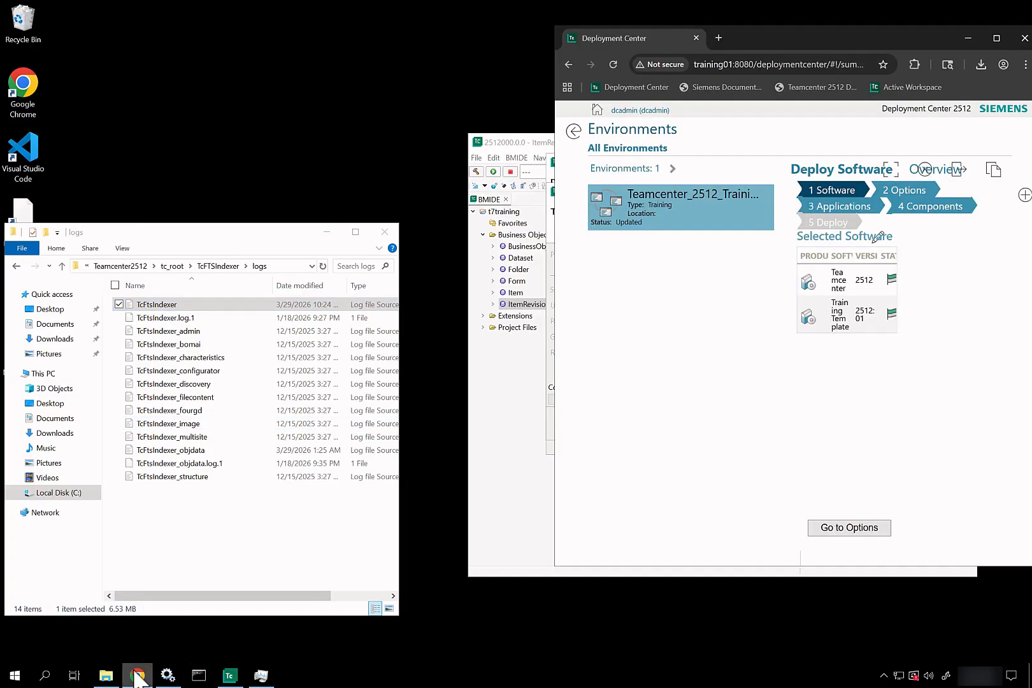
click(718, 37)
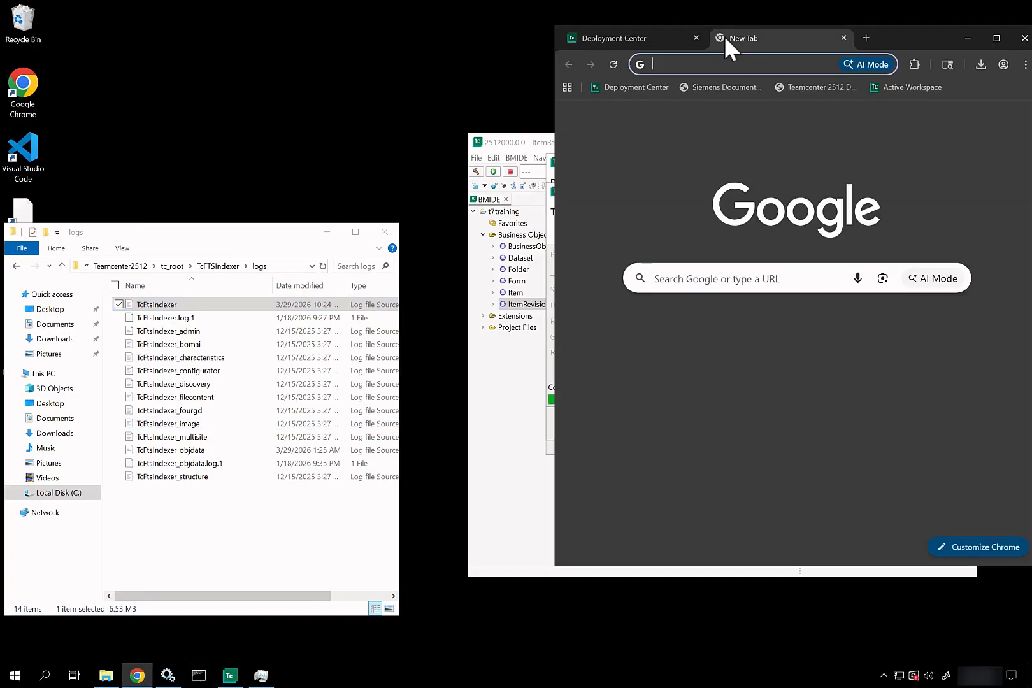
click(887, 86)
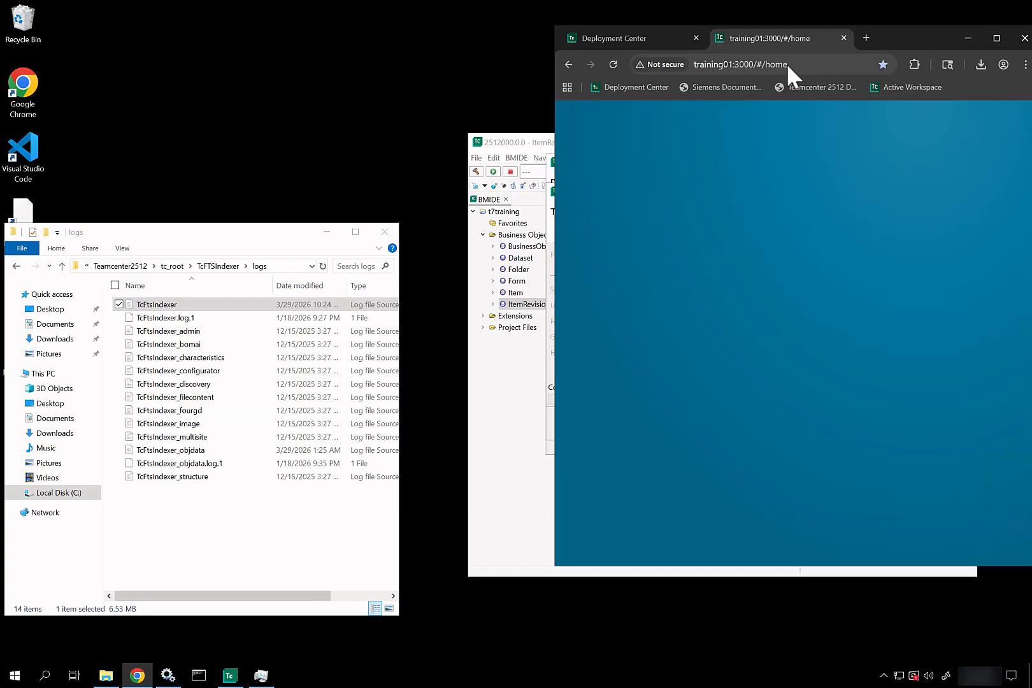
drag(791, 64, 760, 64)
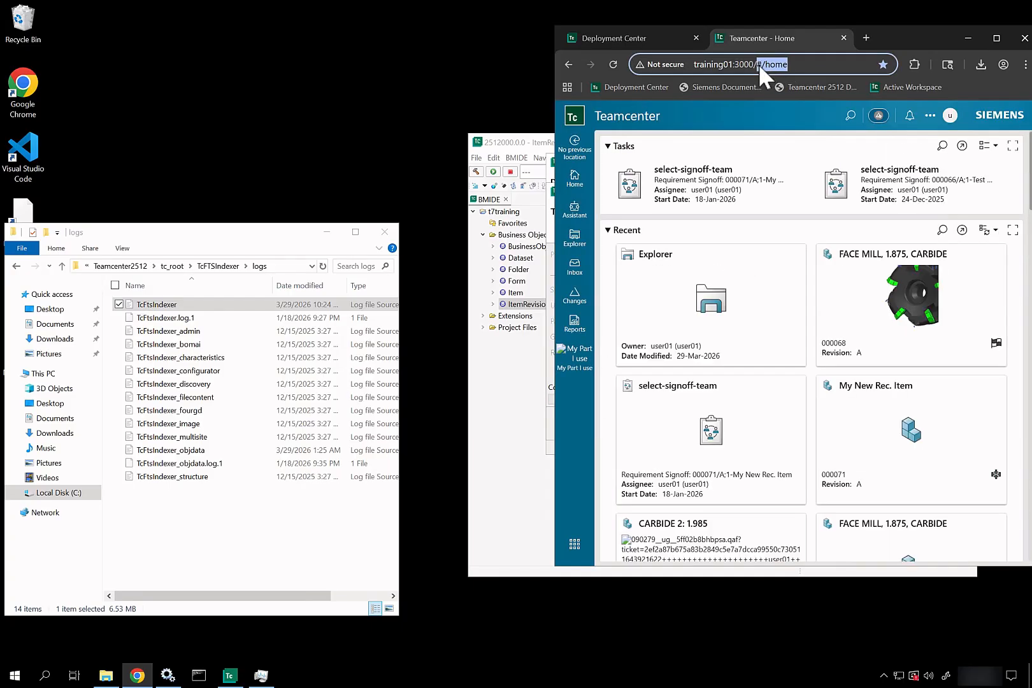
text(ping)
key(Return)
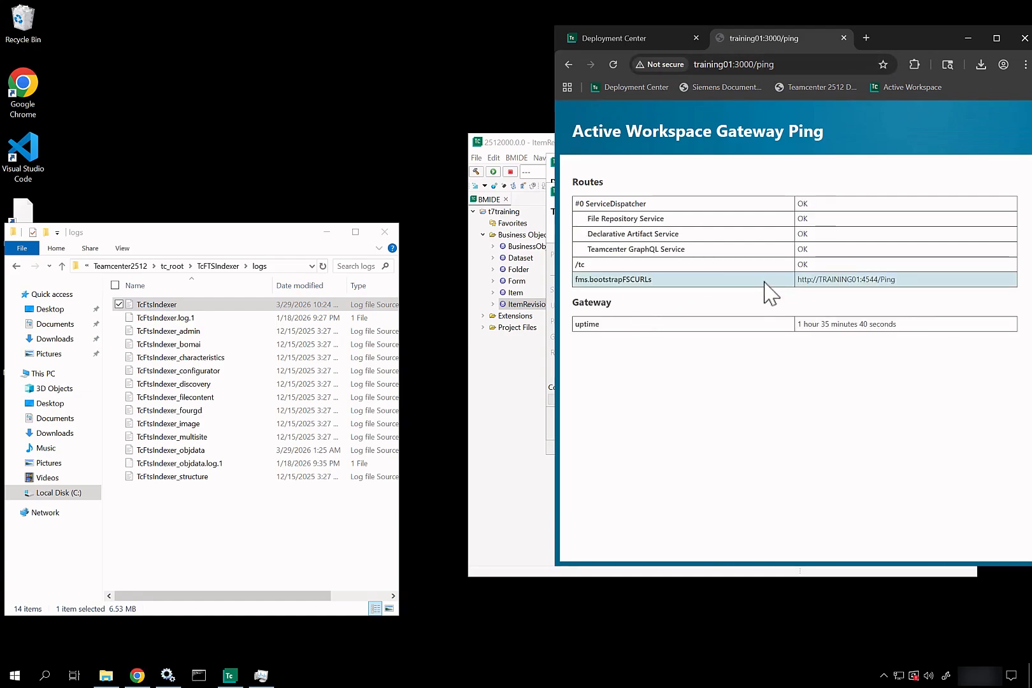
Step: Mark the fms.bootstrapFSCURLs row, then copy its training01:4544/Ping URL and load it in a new tab
drag(805, 286, 773, 333)
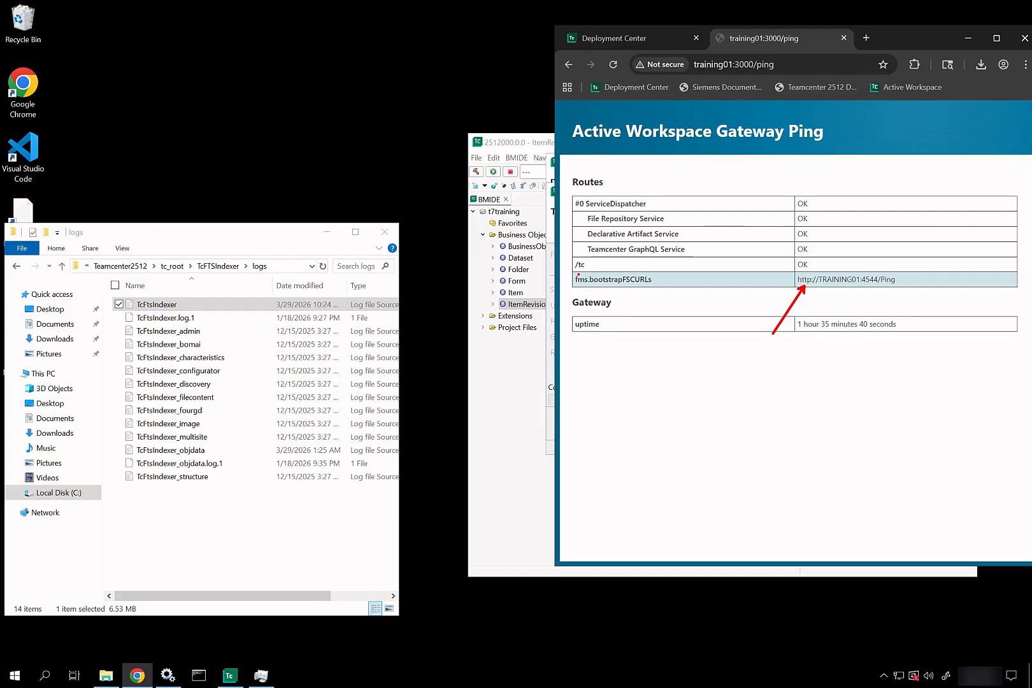
drag(570, 272, 919, 293)
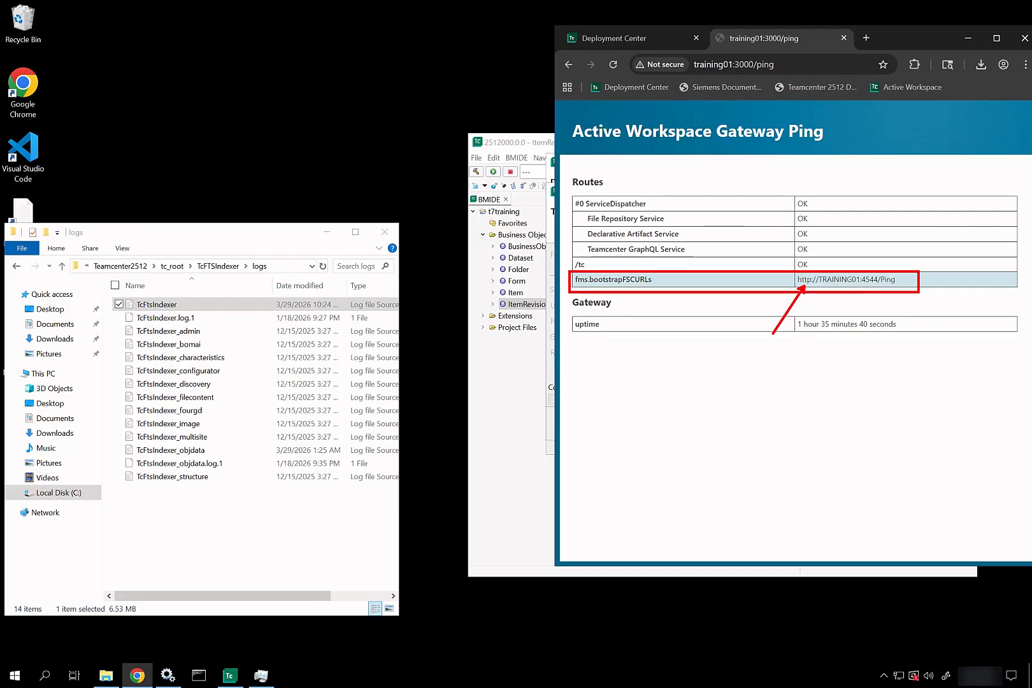
key(Escape)
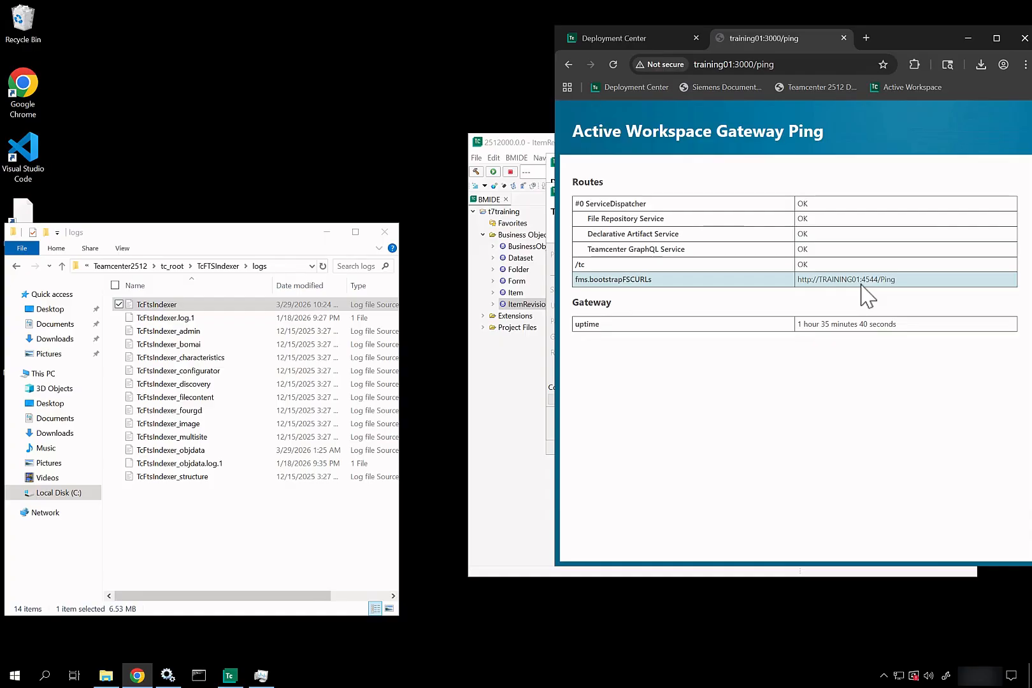
drag(897, 285, 796, 285)
key(ctrl+c)
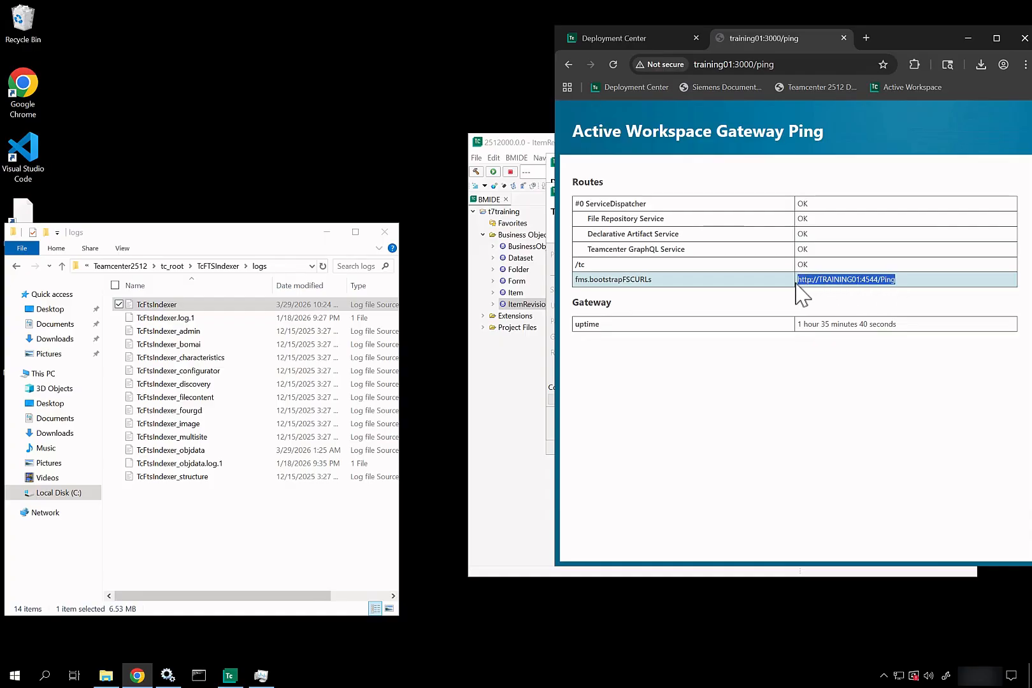
click(869, 37)
key(ctrl+v)
key(Return)
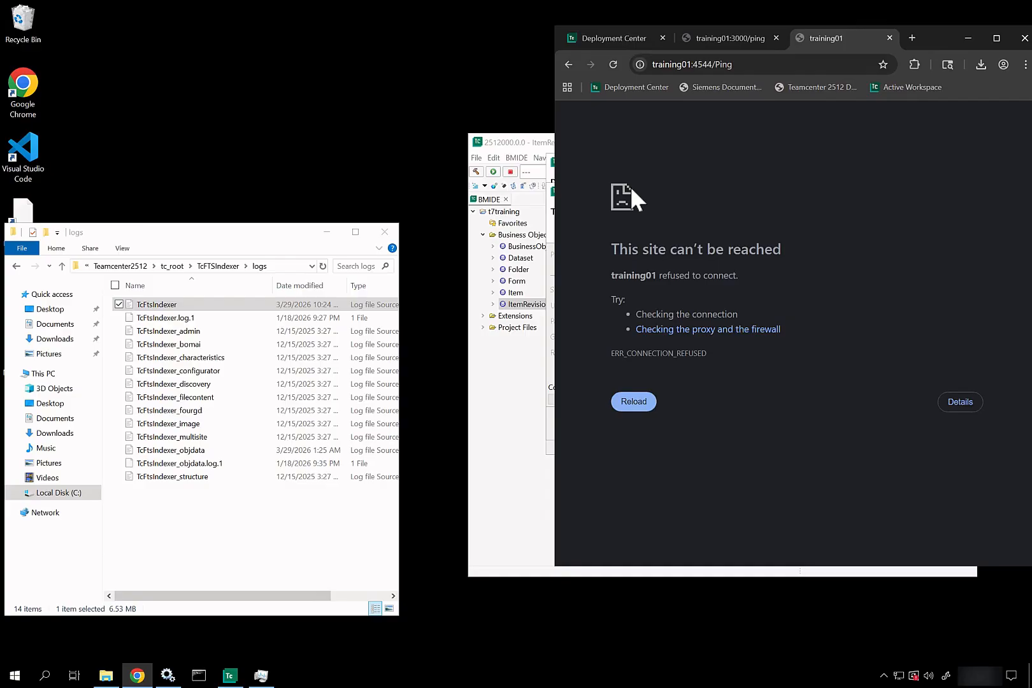
Step: Go from tc_root into the tccs folder and open fcc.xml with Visual Studio Code
click(173, 266)
scroll(185, 488, down, 3)
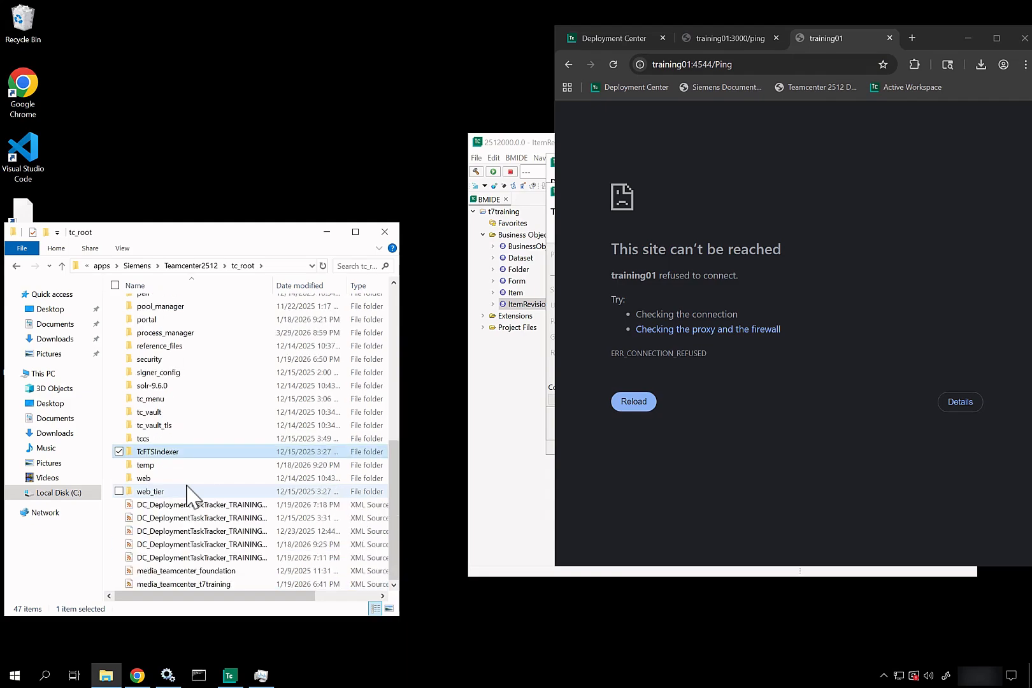
click(162, 441)
double_click(161, 441)
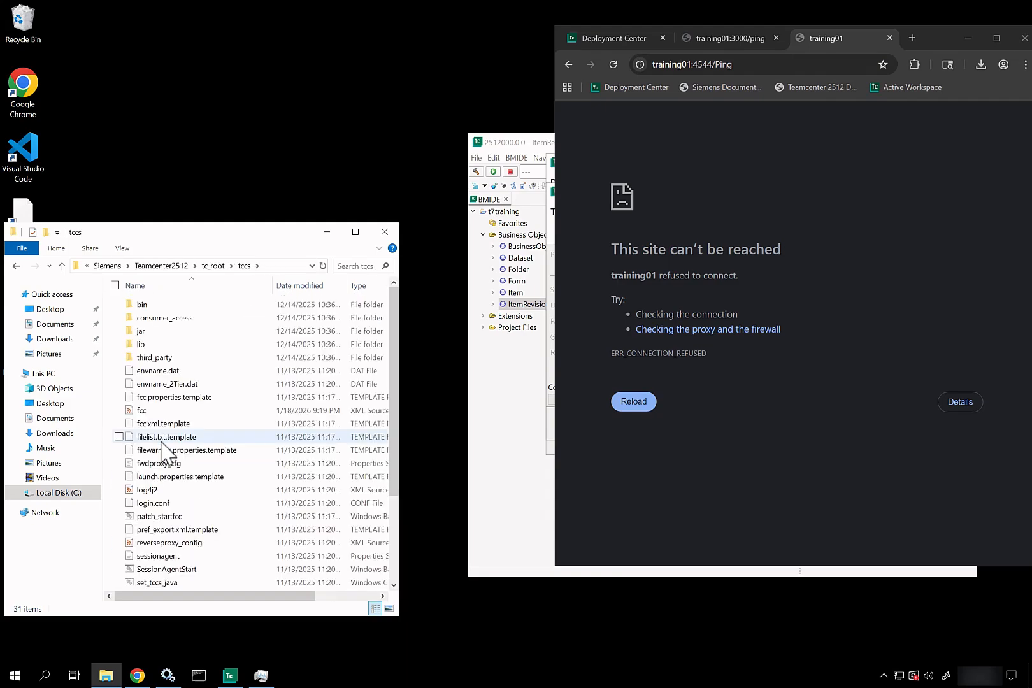
click(171, 411)
right_click(171, 413)
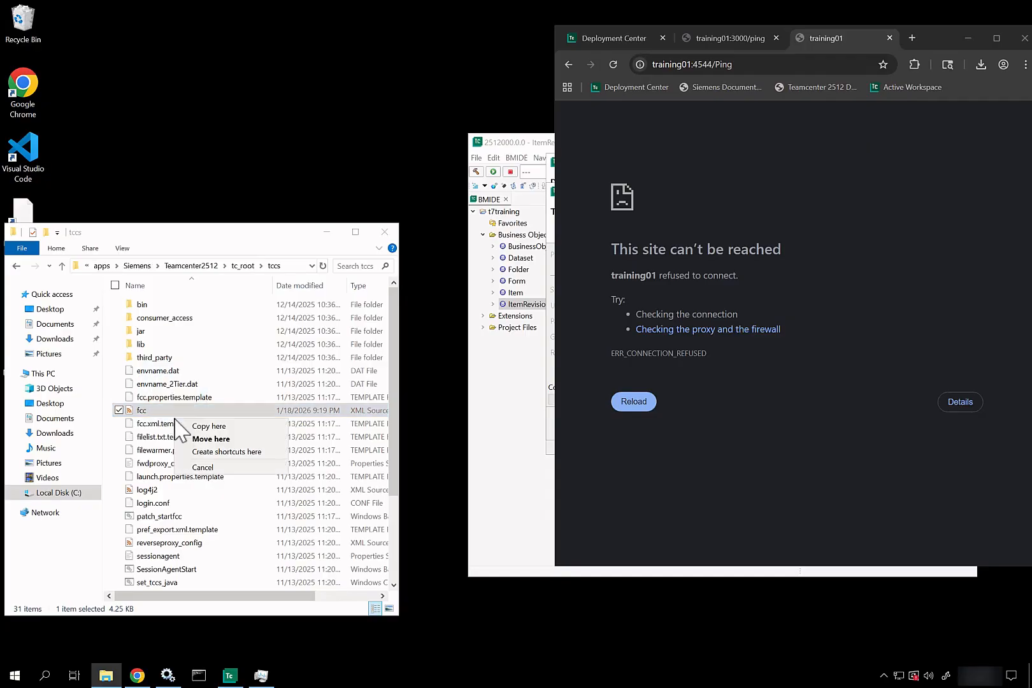
right_click(175, 410)
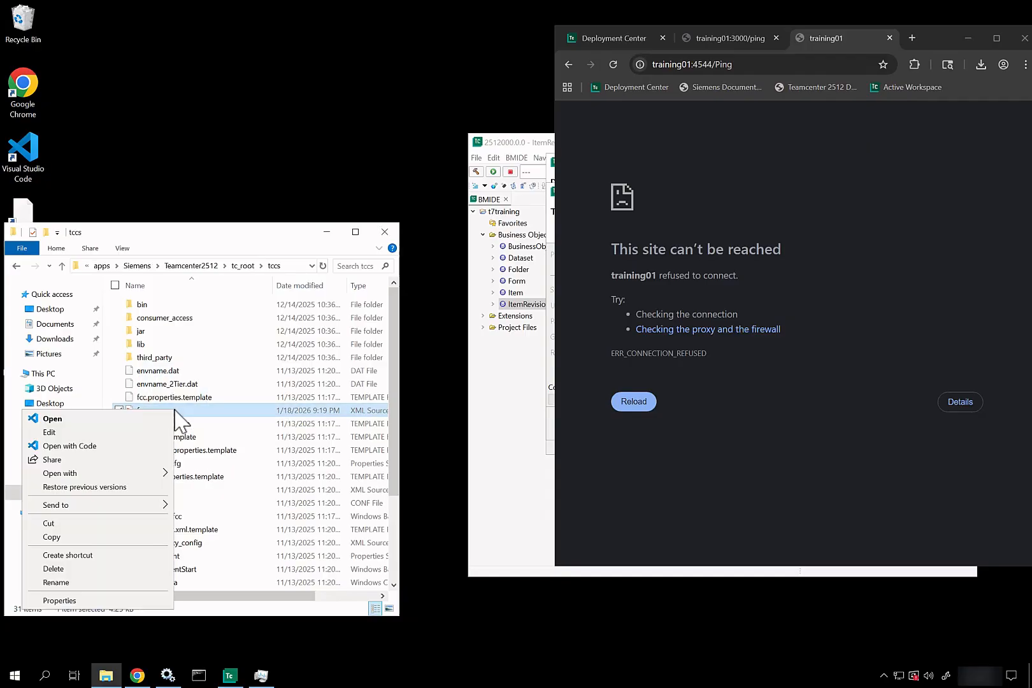
click(116, 447)
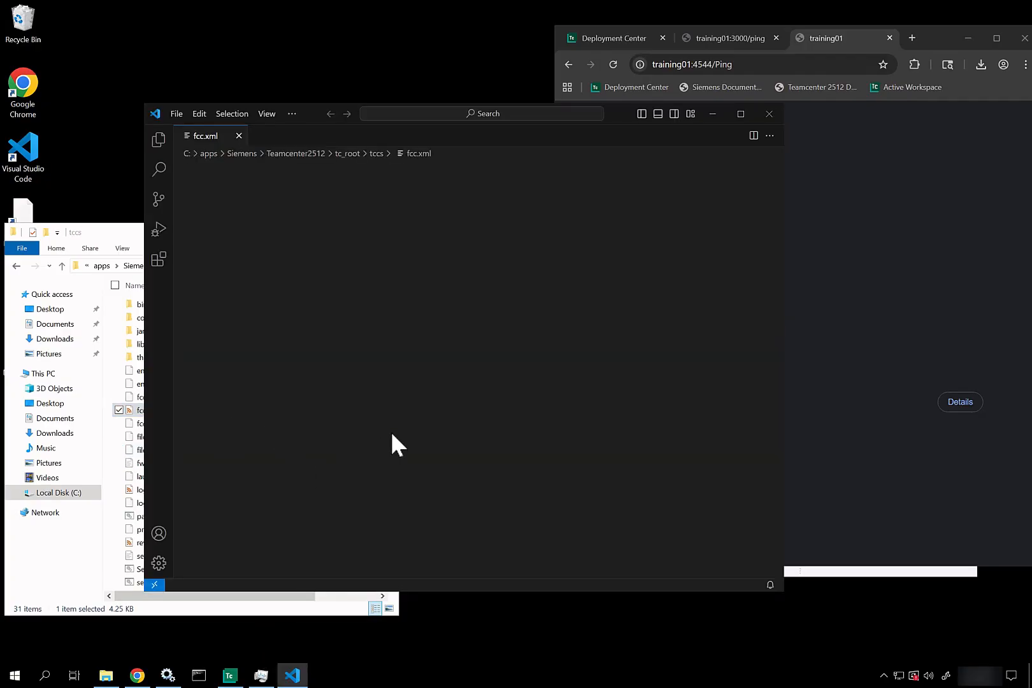
scroll(392, 434, down, 8)
scroll(391, 431, down, 7)
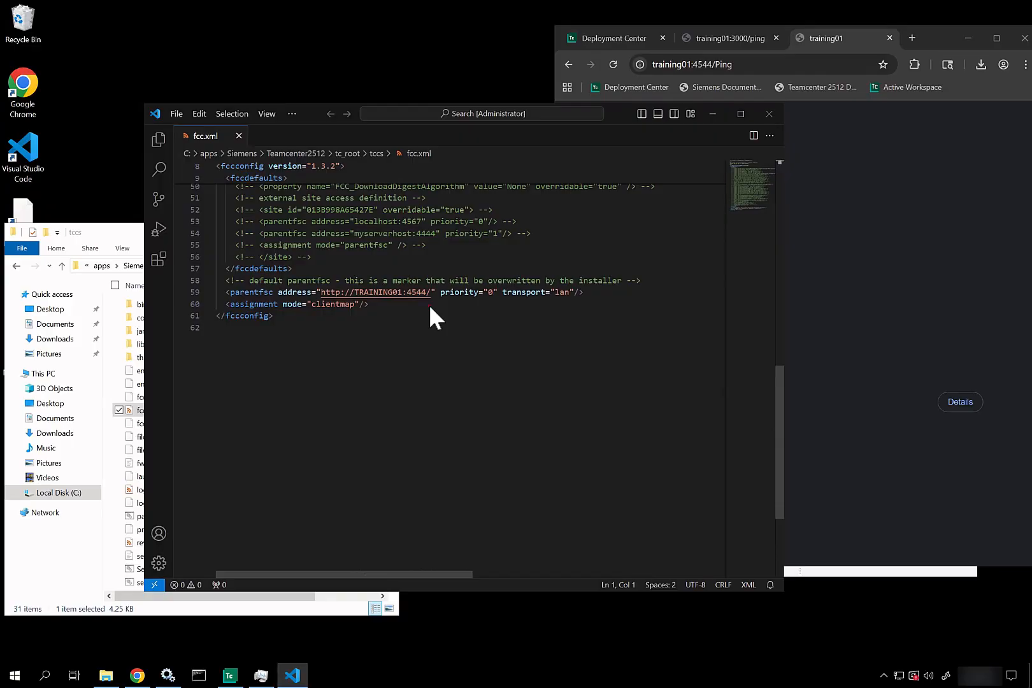
drag(429, 304, 507, 366)
drag(738, 73, 825, 108)
key(Escape)
Step: Open the tccs bin folder in File Explorer and select its full path in the address bar
click(83, 234)
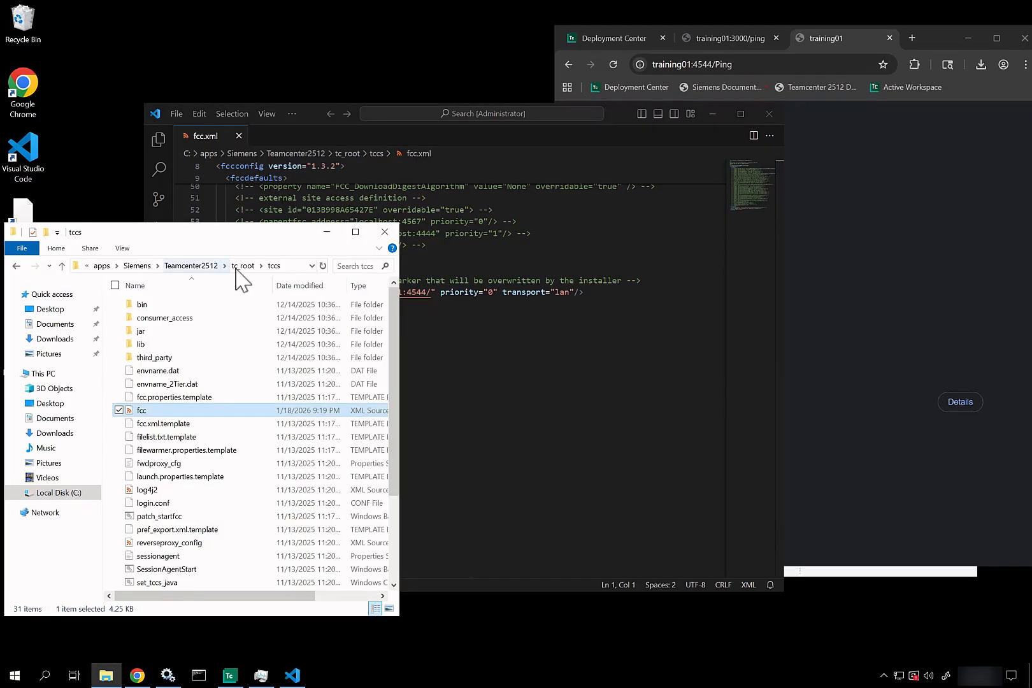
double_click(168, 304)
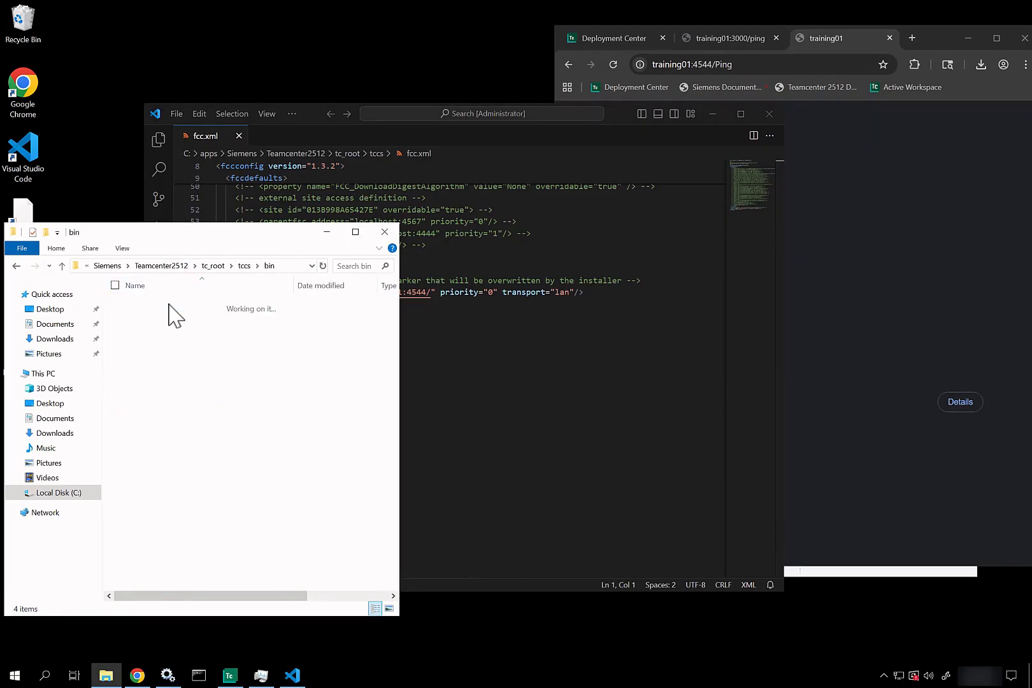
click(285, 267)
key(ctrl+c)
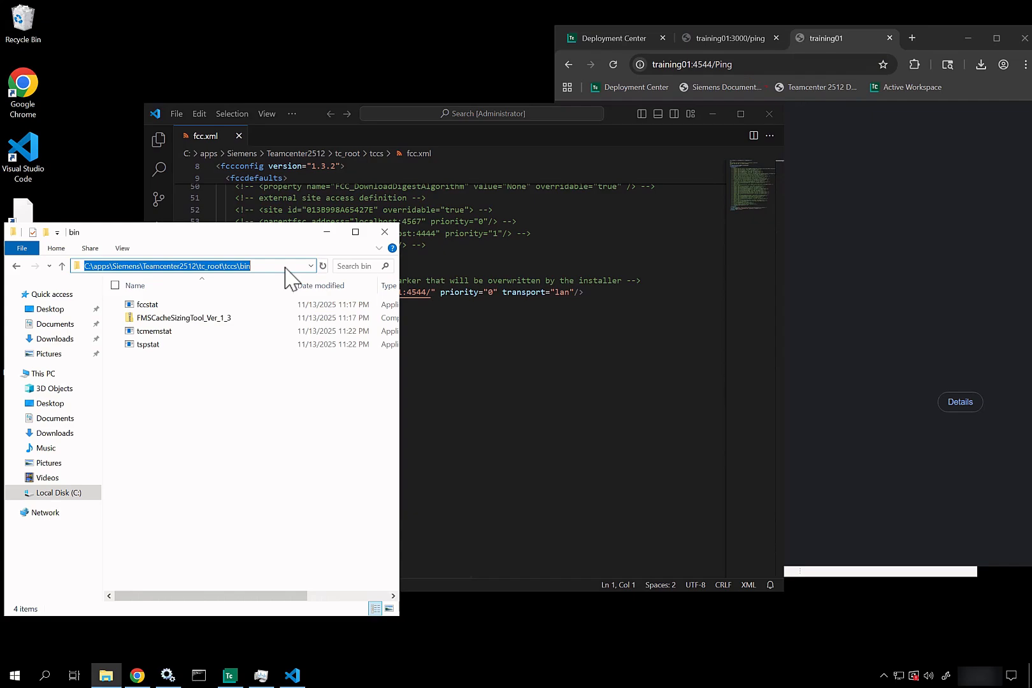
Step: Launch Command Prompt as administrator and cd /d into the pasted tccs bin folder
click(15, 676)
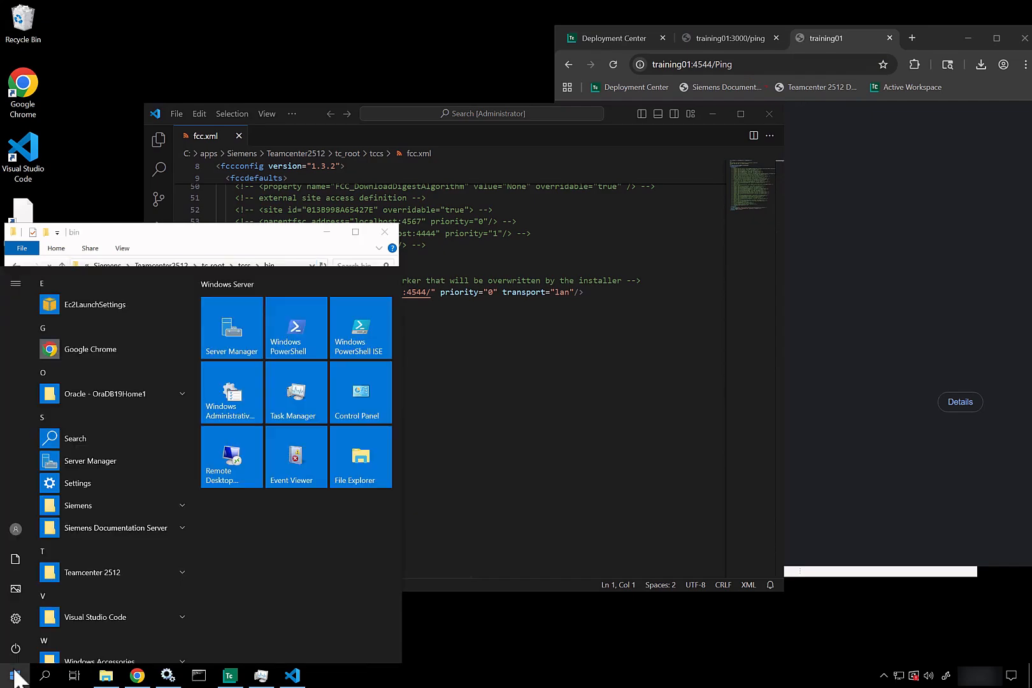
text(comm)
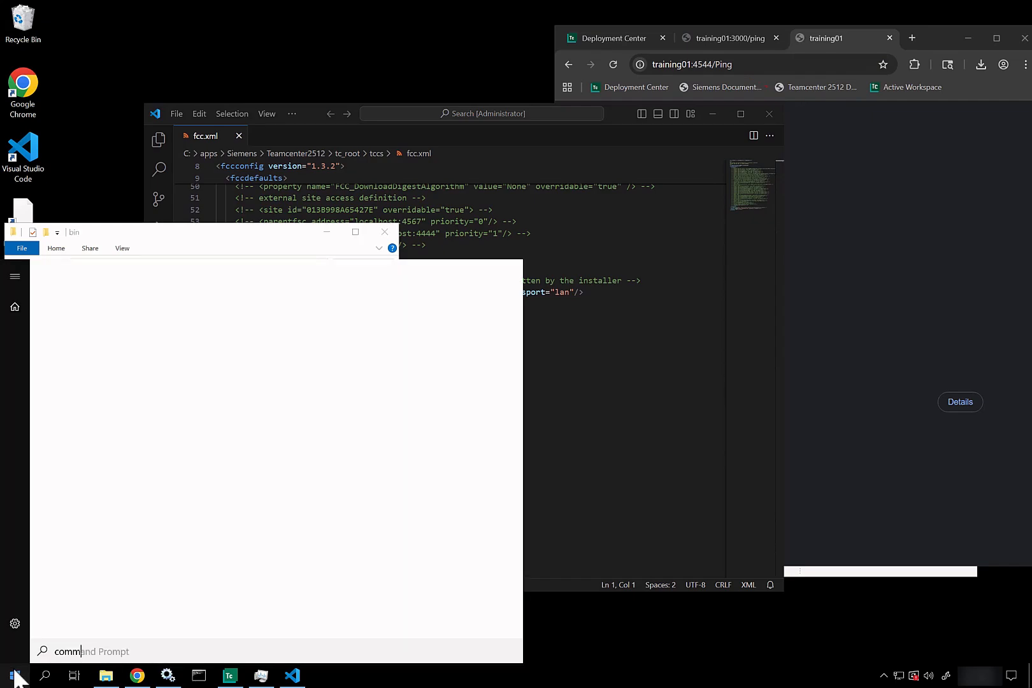
right_click(105, 331)
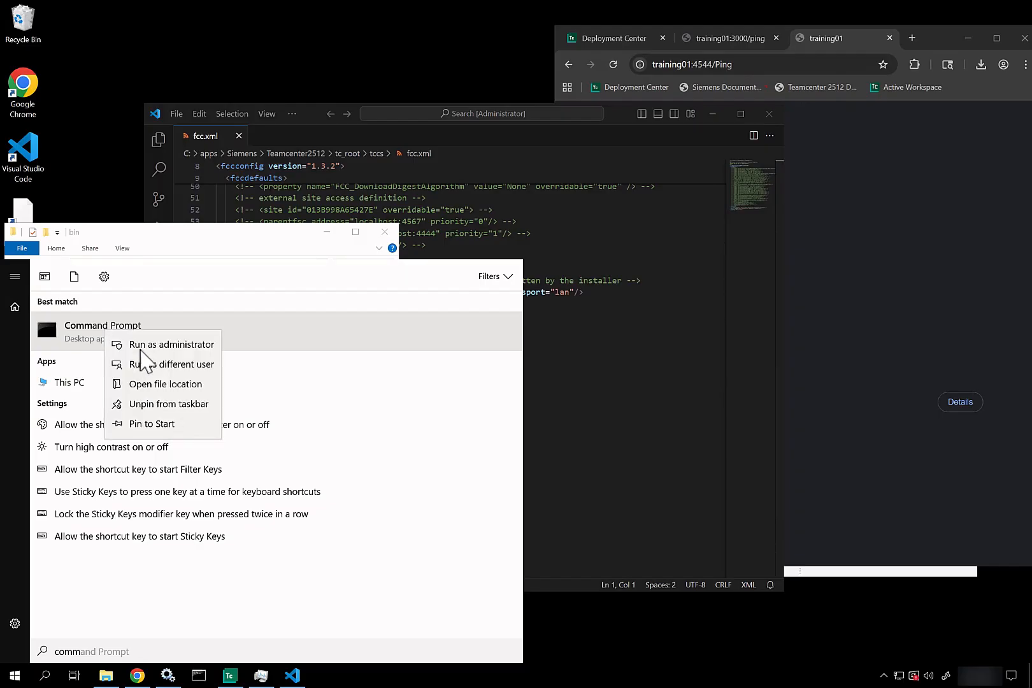
click(144, 346)
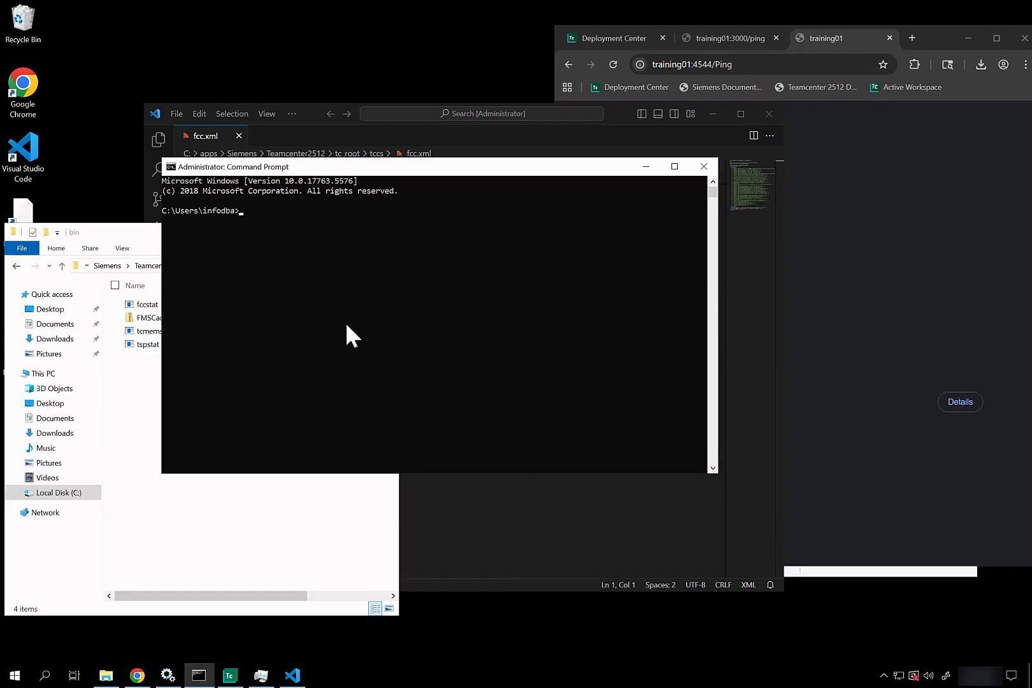
text(cd /d)
key(ctrl+v)
key(Return)
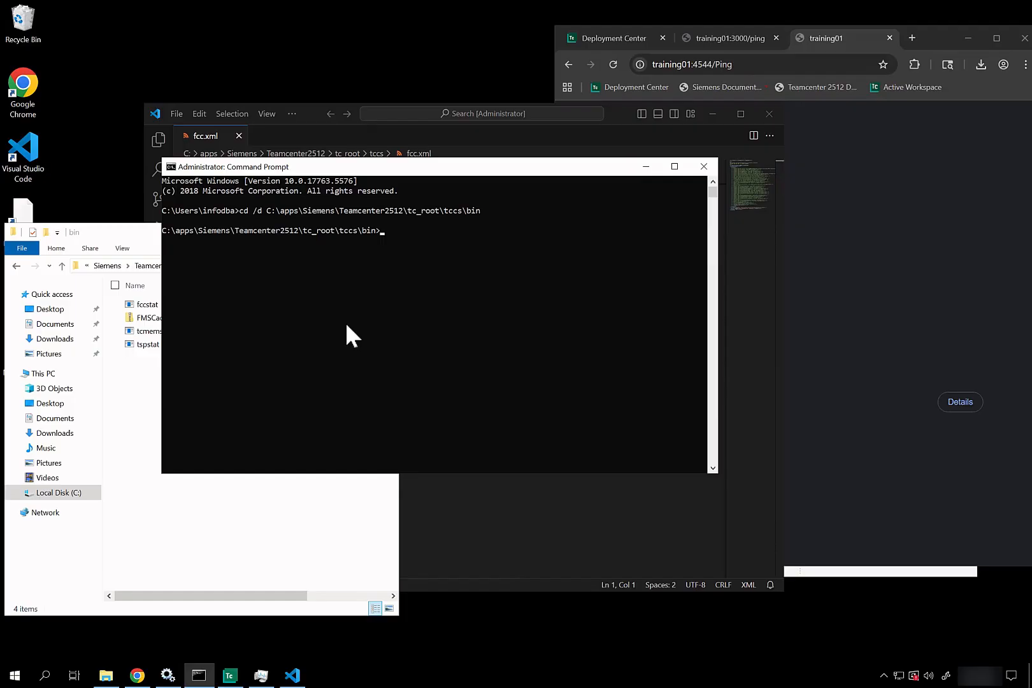
Step: Run fccstat.exe -status to check the FMS client cache
text(fcc)
key(Tab)
text(-status)
key(Return)
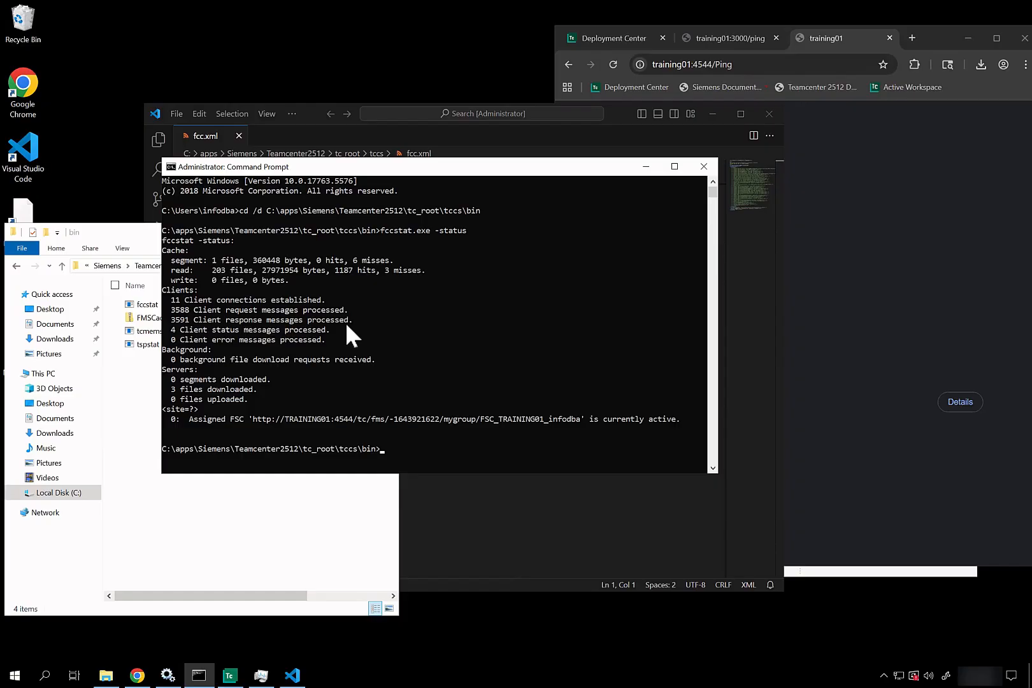
Step: Stop the FCC with fccstat.exe -kill, then rerun the status check
key(Up)
key(BackSpace)
key(BackSpace)
key(BackSpace)
key(BackSpace)
text(purg)
key(BackSpace)
key(BackSpace)
key(BackSpace)
key(BackSpace)
text(kill)
key(Return)
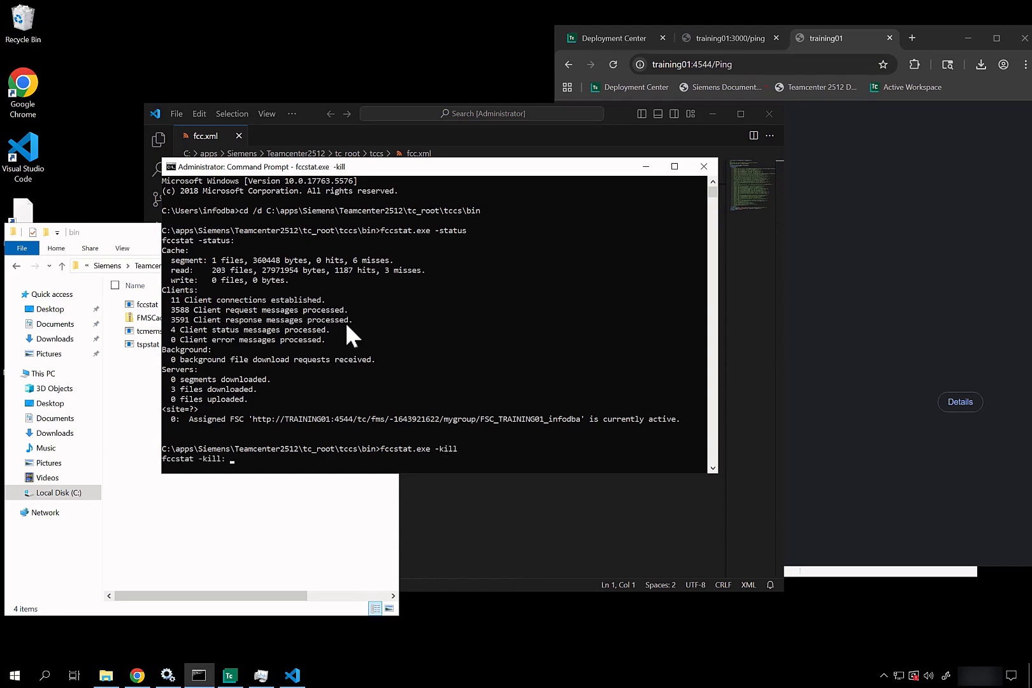
key(Up)
key(Up)
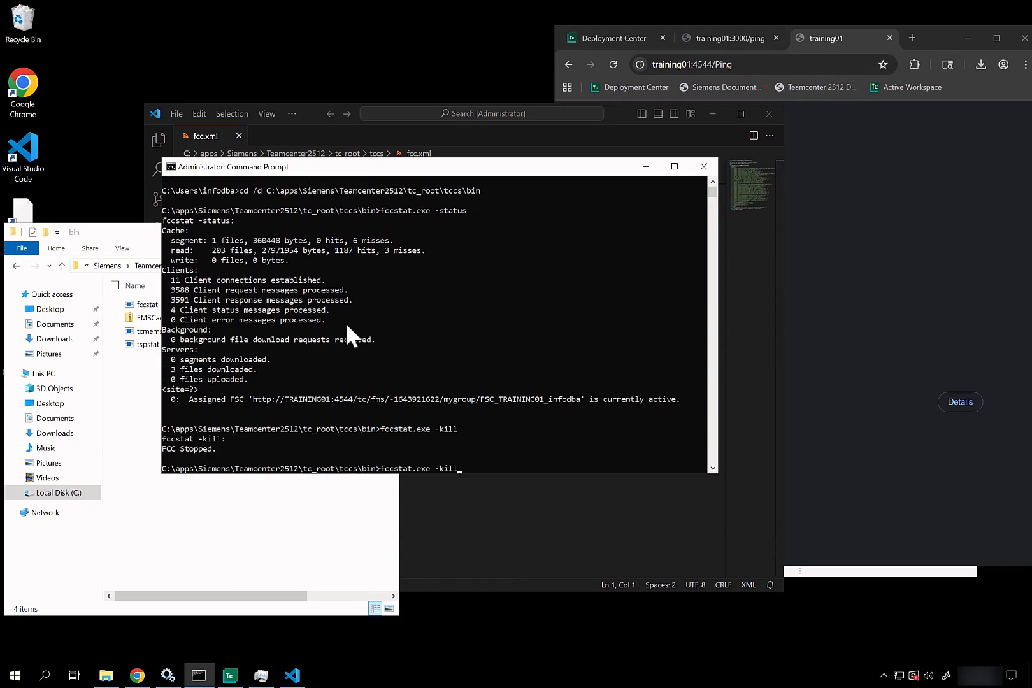
key(Return)
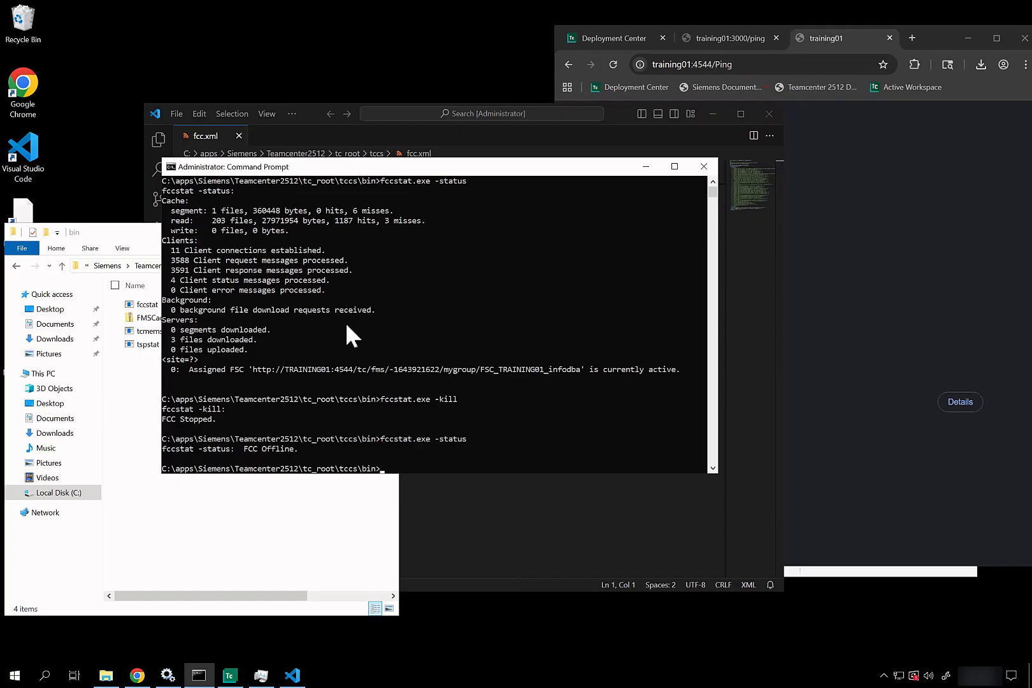
Step: Start the FCC again, check its status, and mark the 'Could not connect to an FSC' error
key(Up)
key(Return)
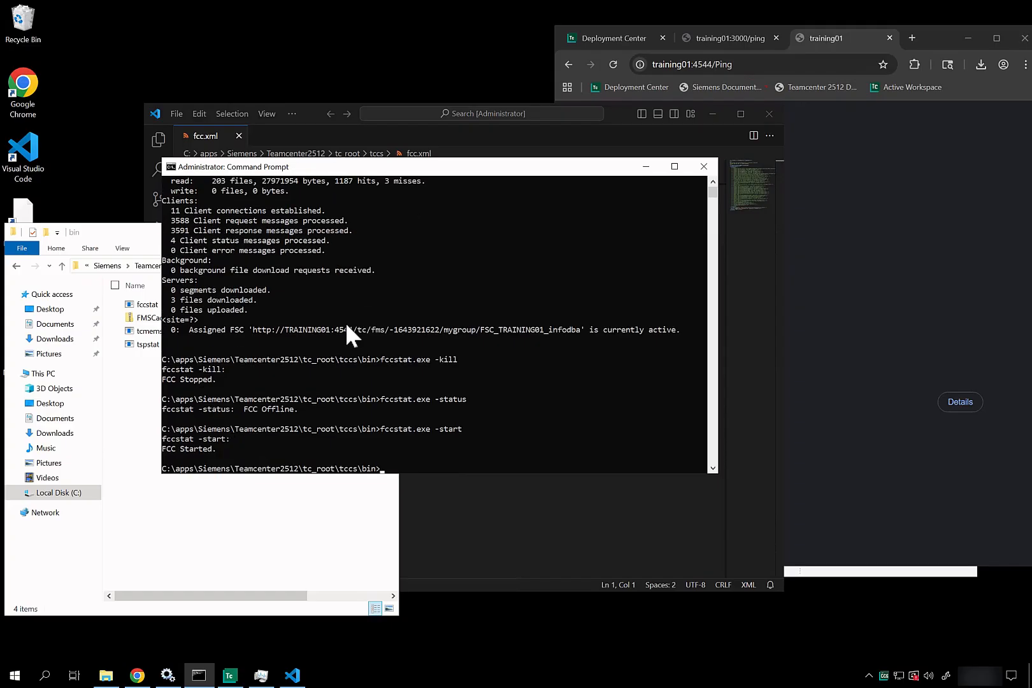
key(Up)
text(tus)
key(Return)
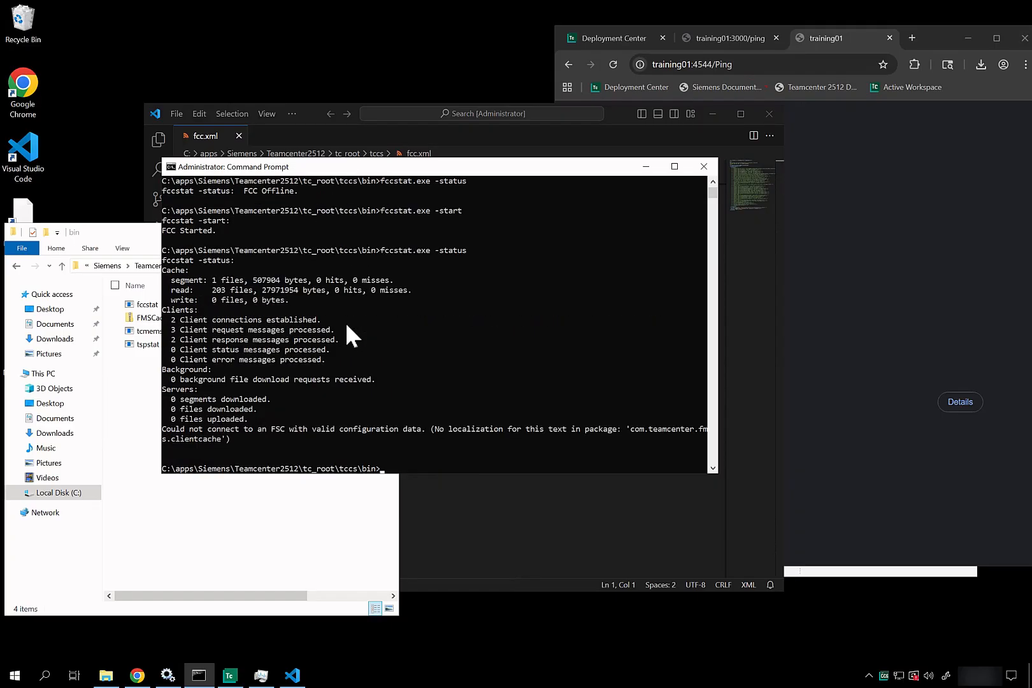
drag(310, 410, 362, 347)
Step: Close the prompt, start Teamcenter FSC Service FSC_TRAINING01_infodba in Services, and reselect the bin path
click(713, 167)
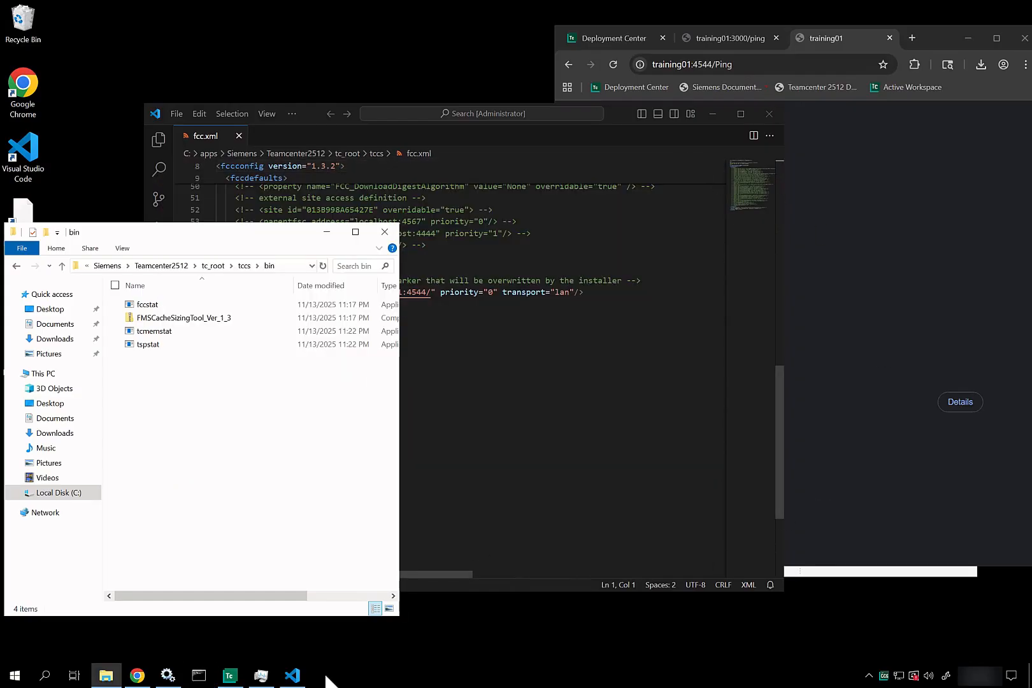
click(167, 675)
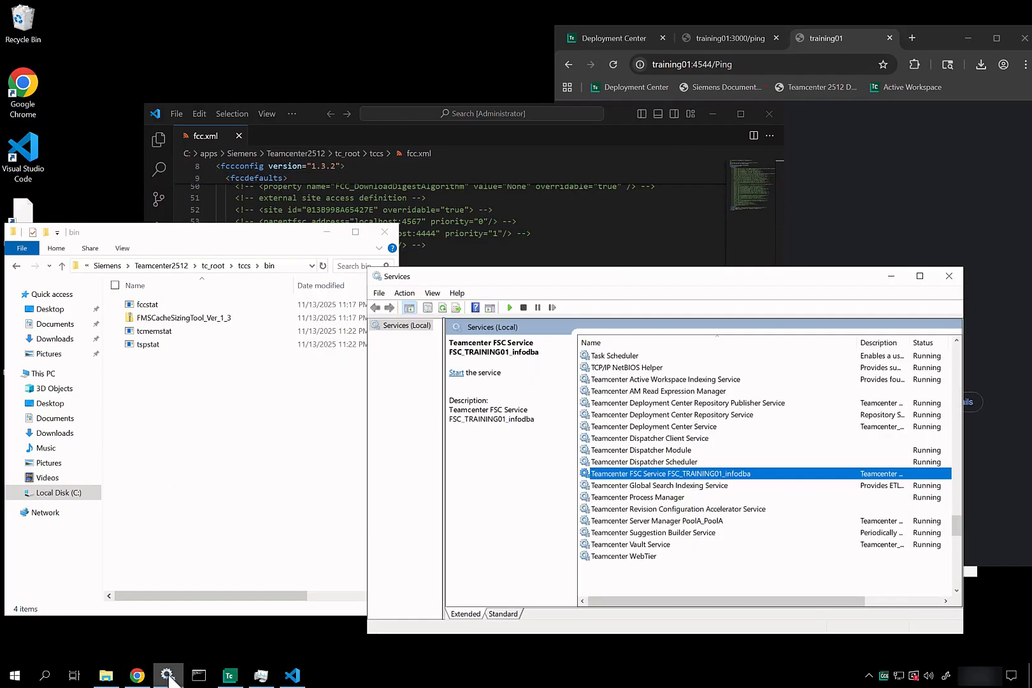
right_click(645, 475)
click(671, 486)
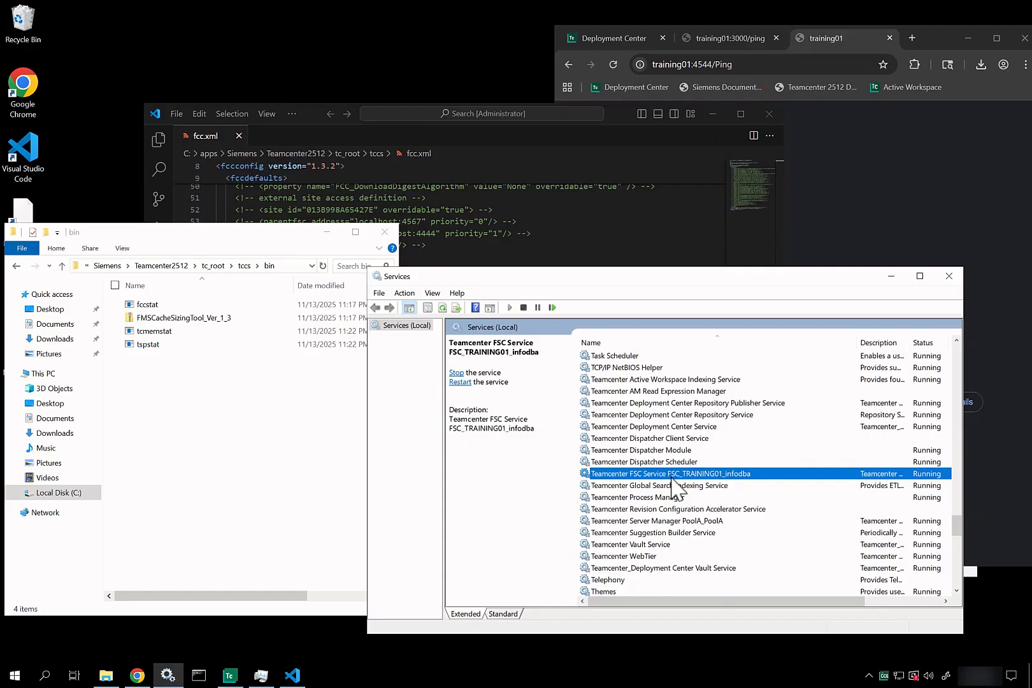
click(288, 267)
key(ctrl+c)
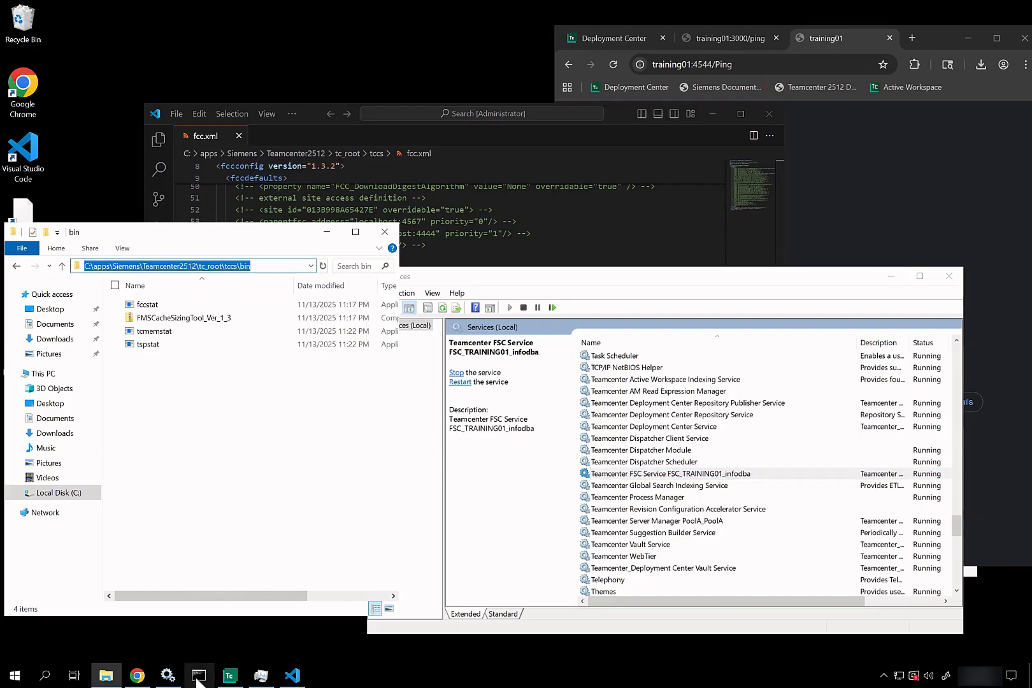
Step: In an admin prompt, cd /d to the tccs bin folder and run fccstat.exe -status
click(199, 676)
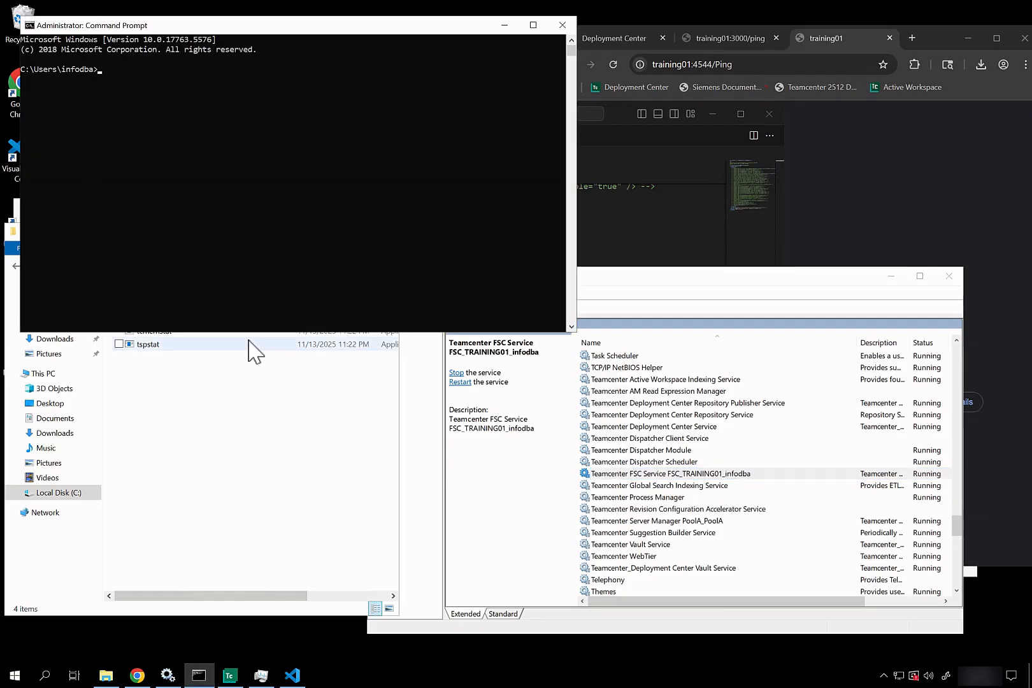
text(cd /d)
key(ctrl+v)
key(Return)
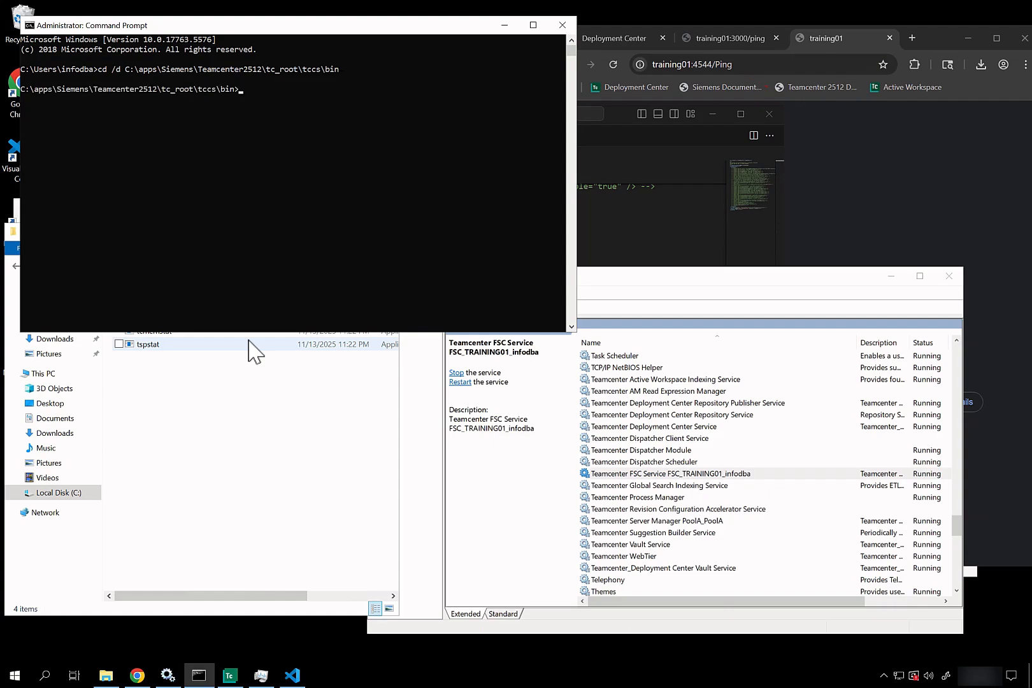
text(fcc)
key(Tab)
text(-status)
key(Return)
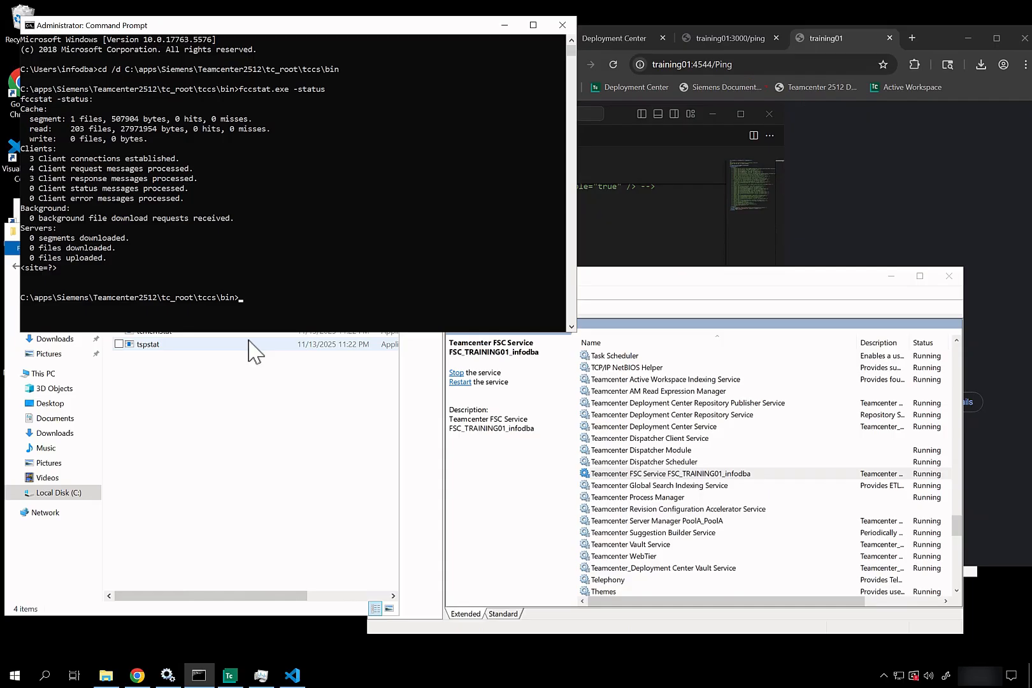
Step: Run fccstat.exe -kill, then -start, then -status, showing the TRAINING01:4544 FSC as active
text(fcc)
key(Tab)
text(-kill)
key(Return)
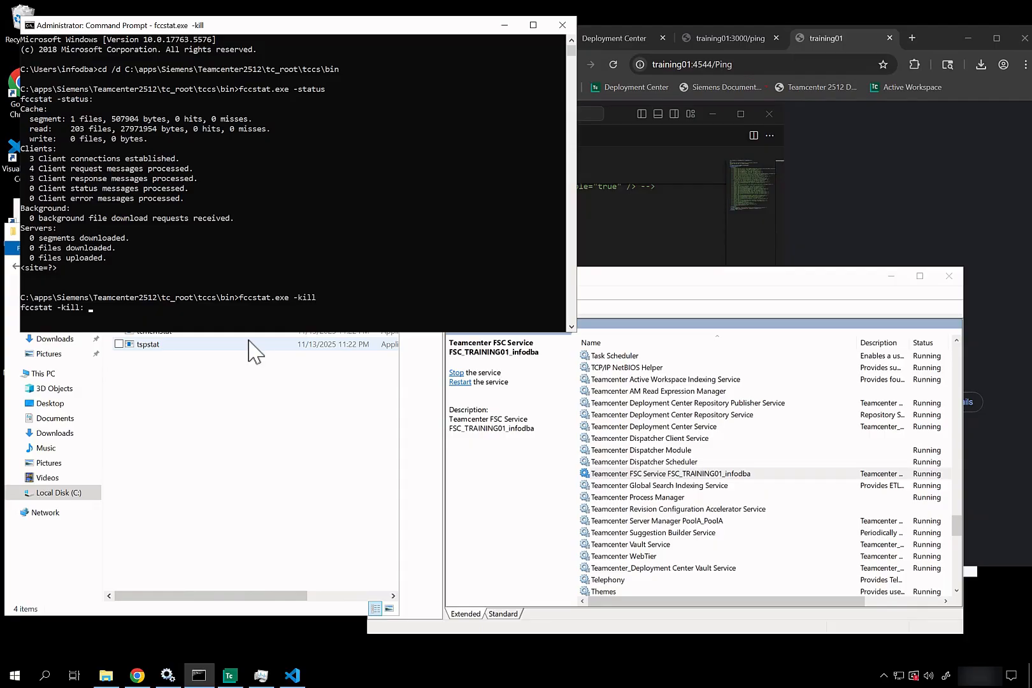
key(Up)
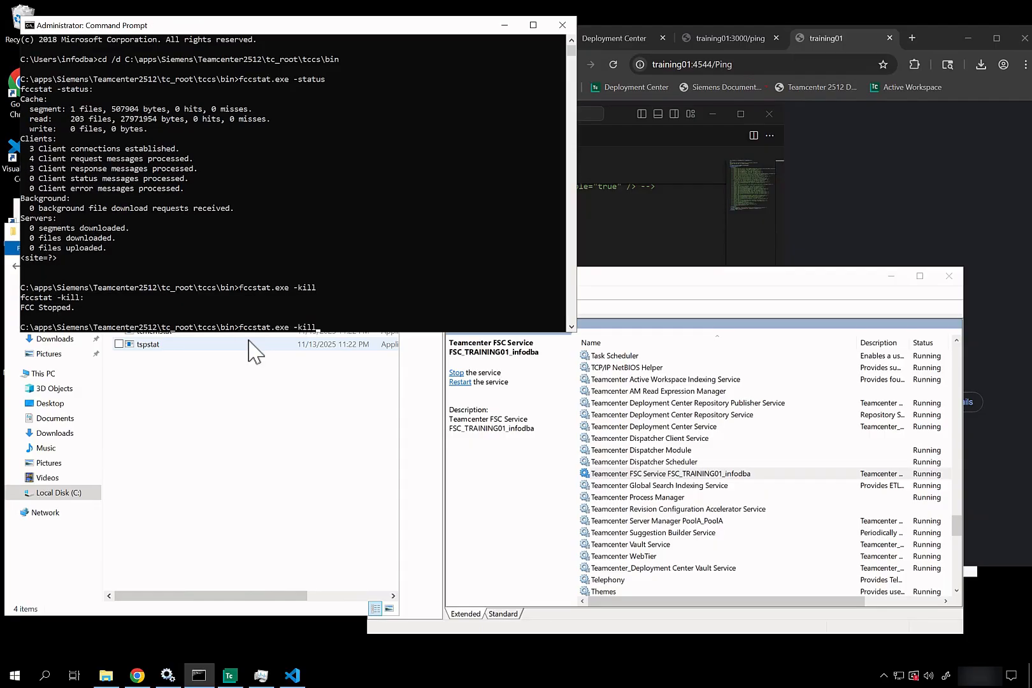
text(start)
key(Return)
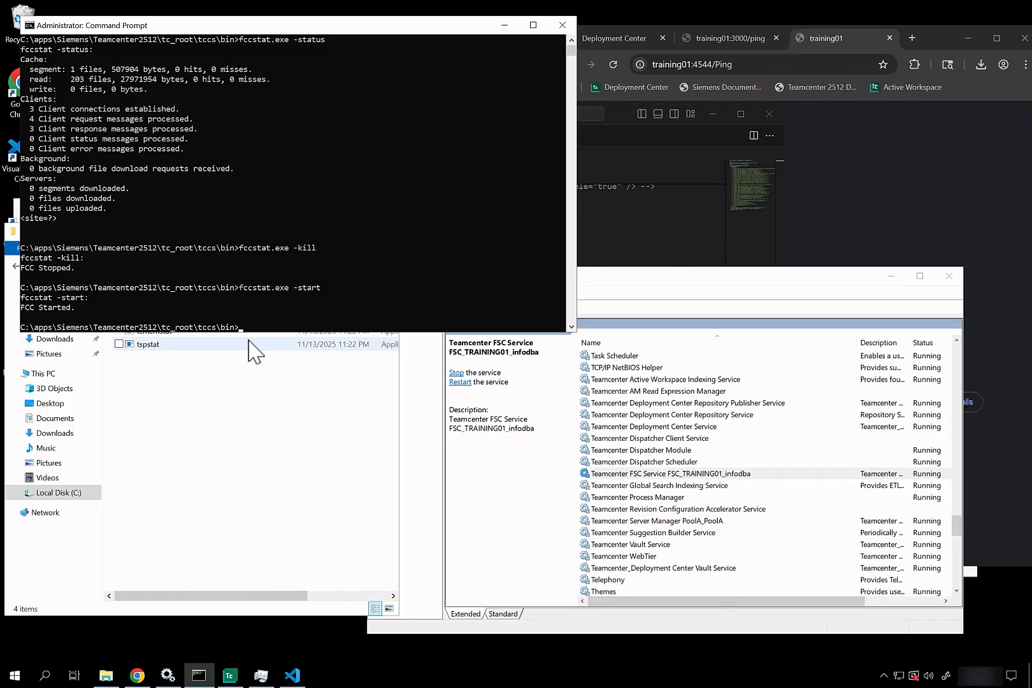
key(Up)
key(Up)
key(Up)
key(Return)
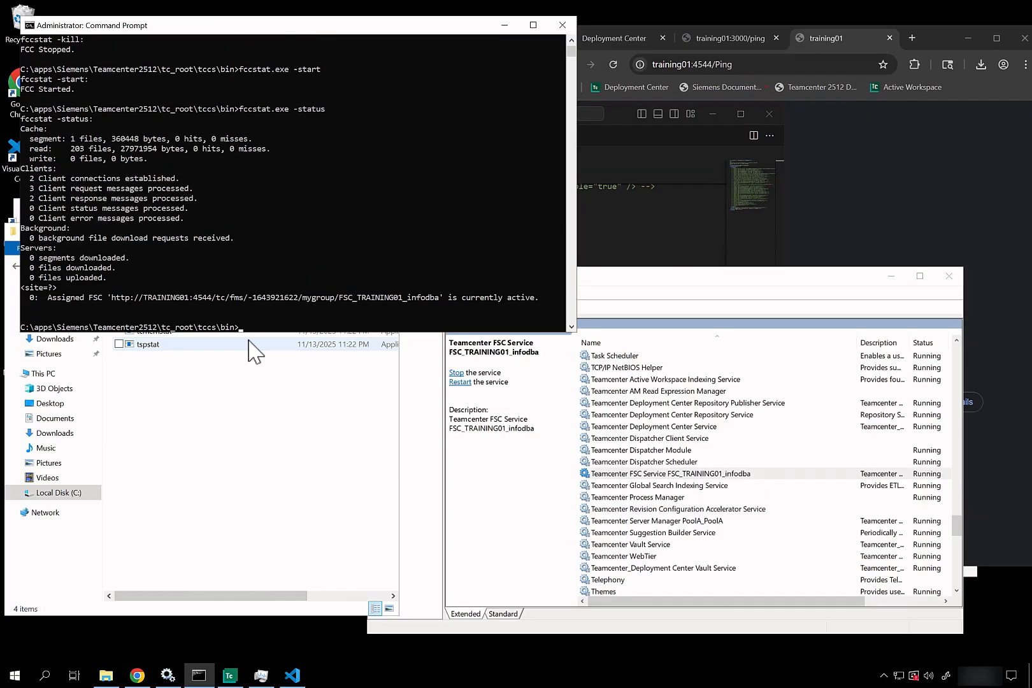
Step: Close the prompt, load Active Workspace, open the Home folder in Explorer, then minimize Chrome
click(562, 25)
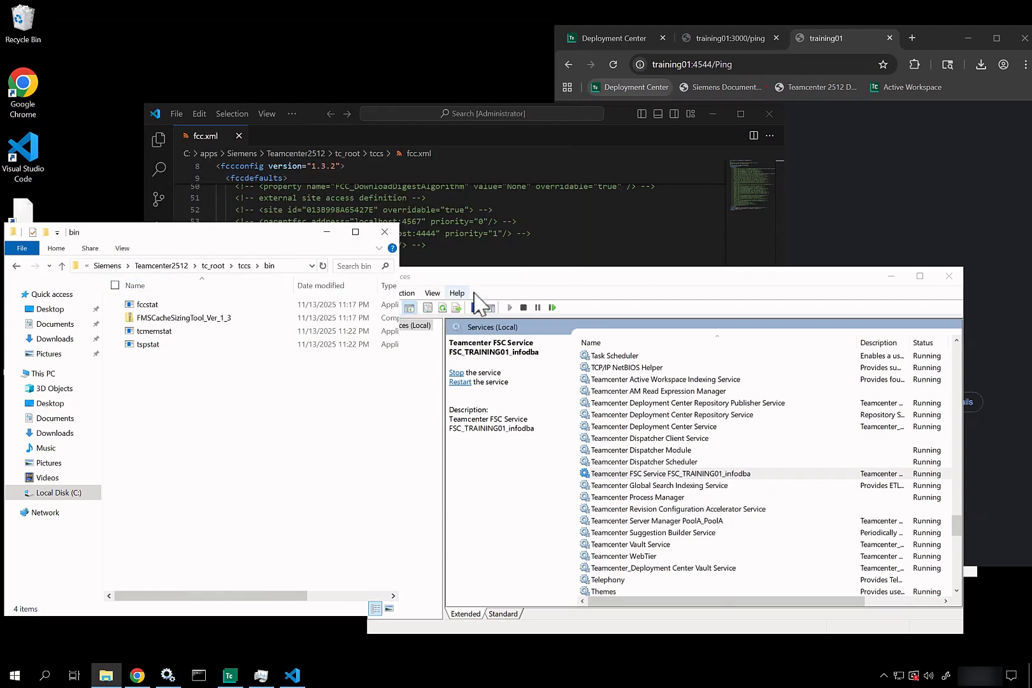
click(727, 38)
click(891, 85)
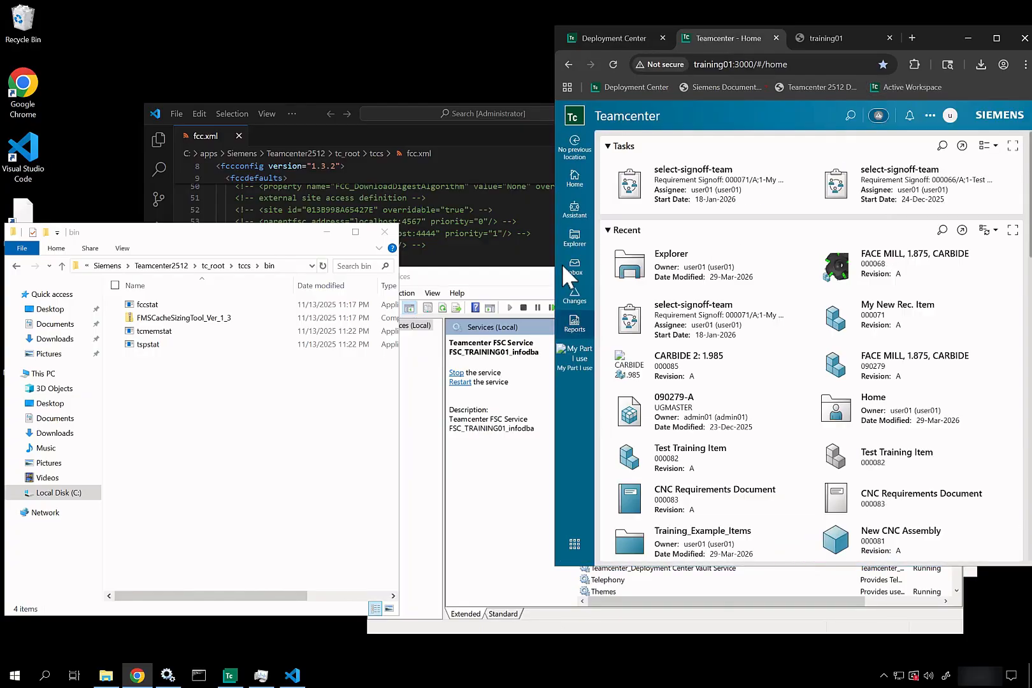
click(569, 240)
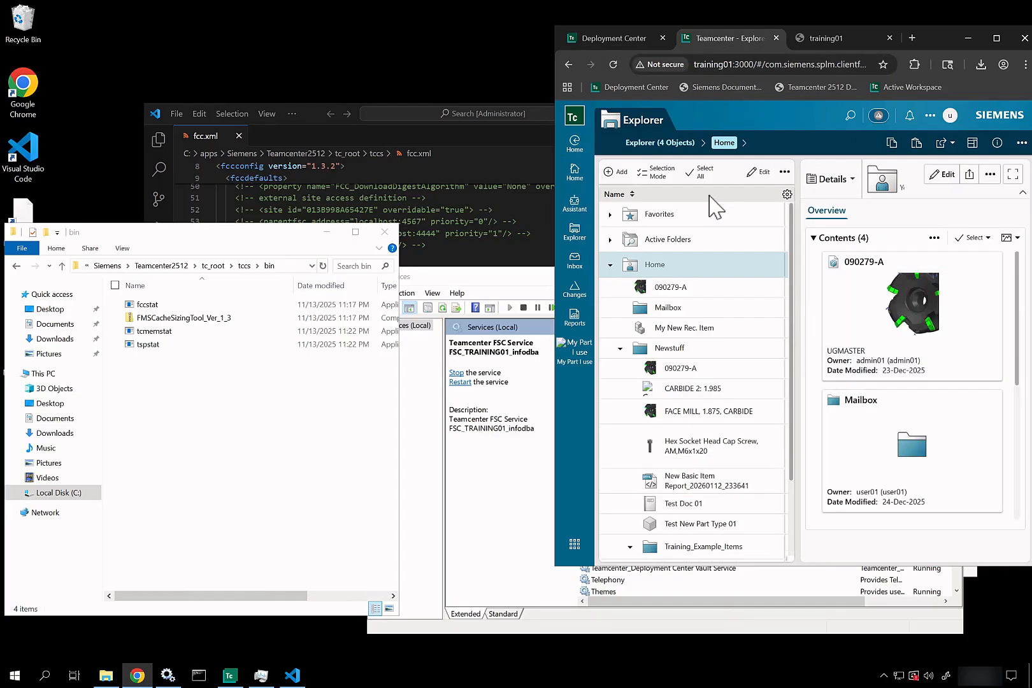
click(975, 39)
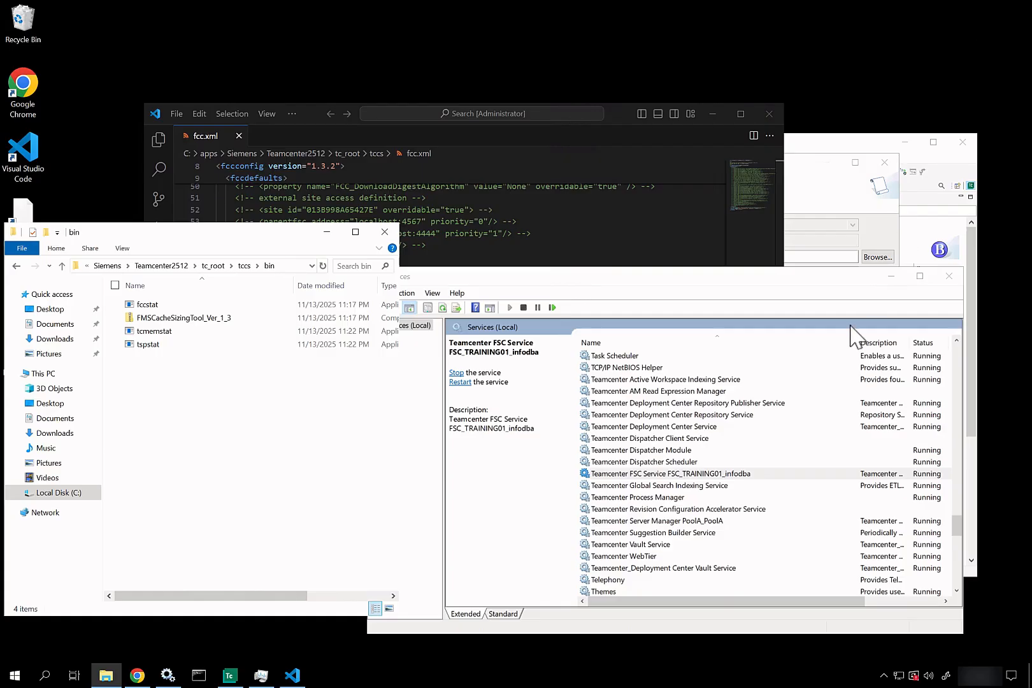
Step: Try connecting from the BMIDE login, dismiss the TCCS connection error, and cancel the login
click(891, 276)
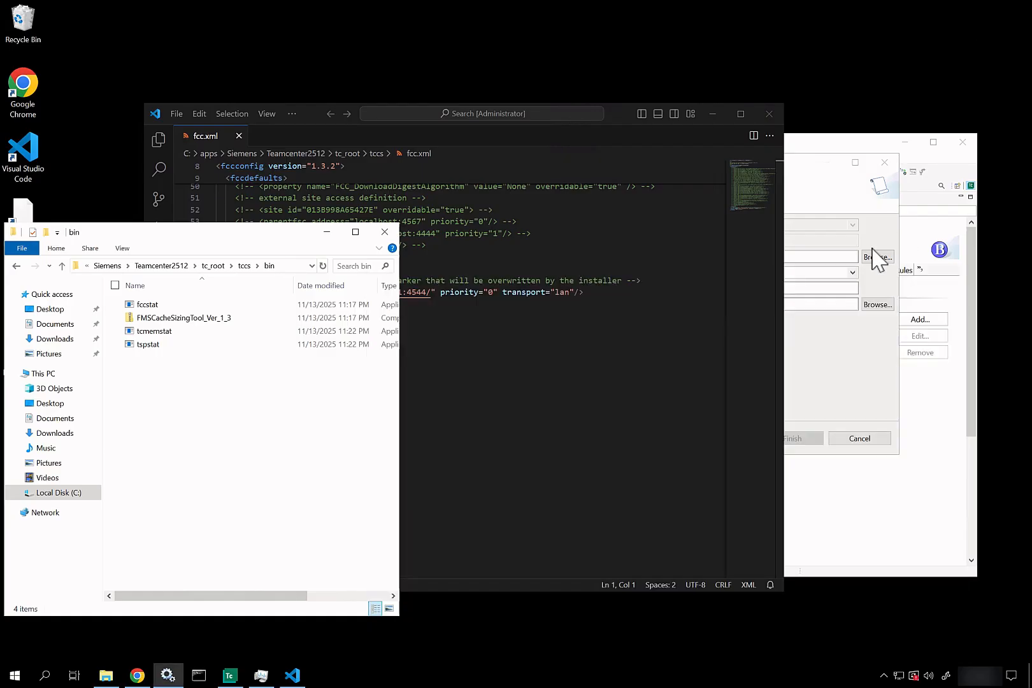
click(822, 188)
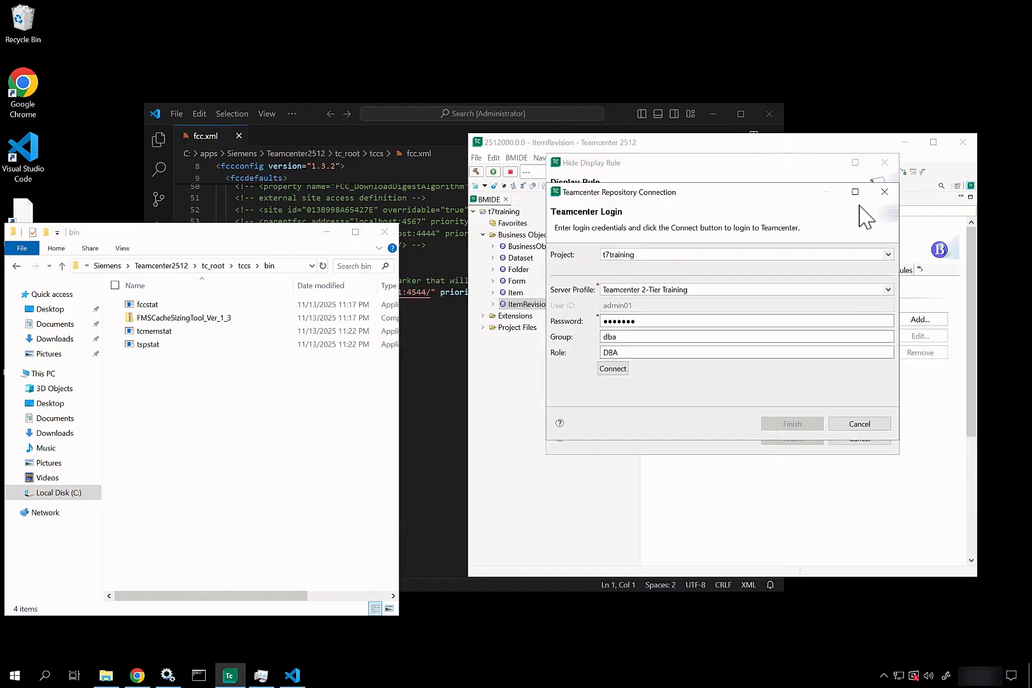
click(623, 370)
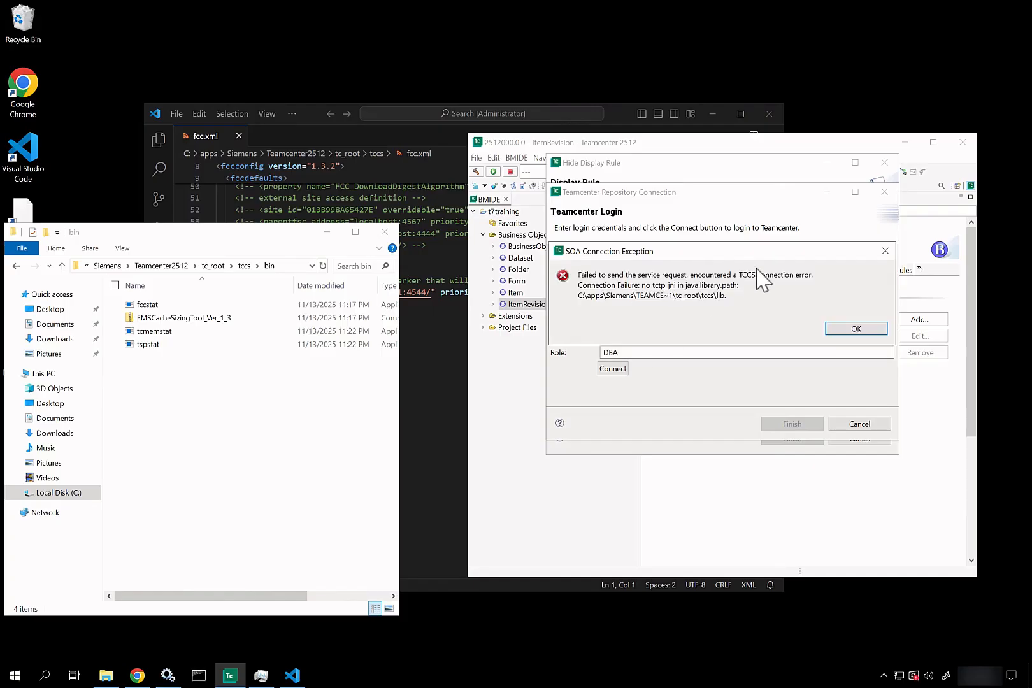
click(871, 330)
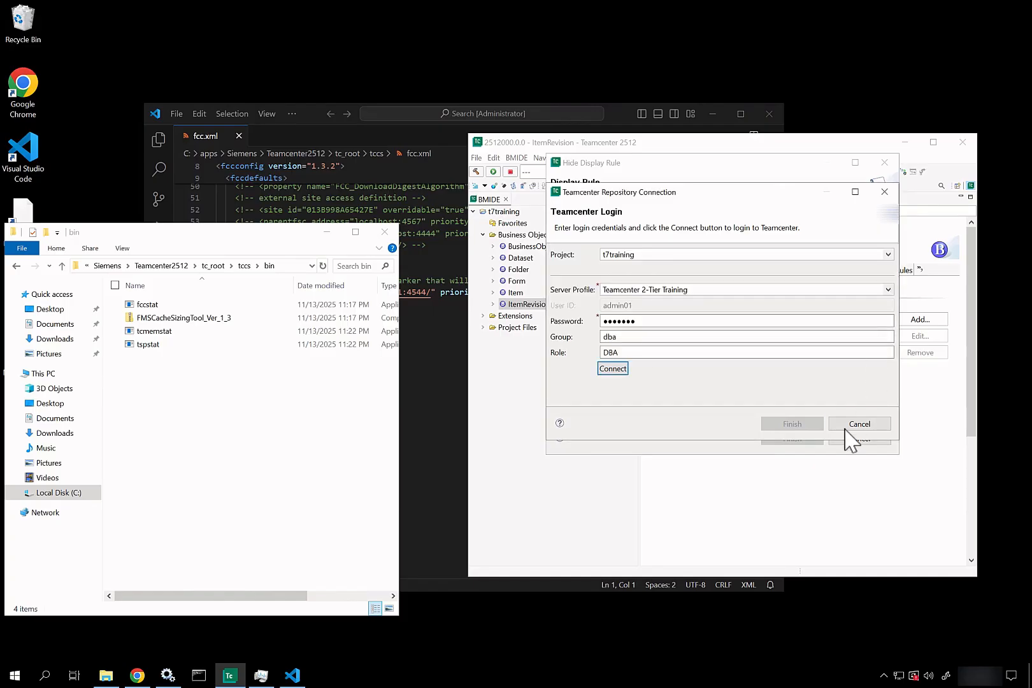
click(869, 424)
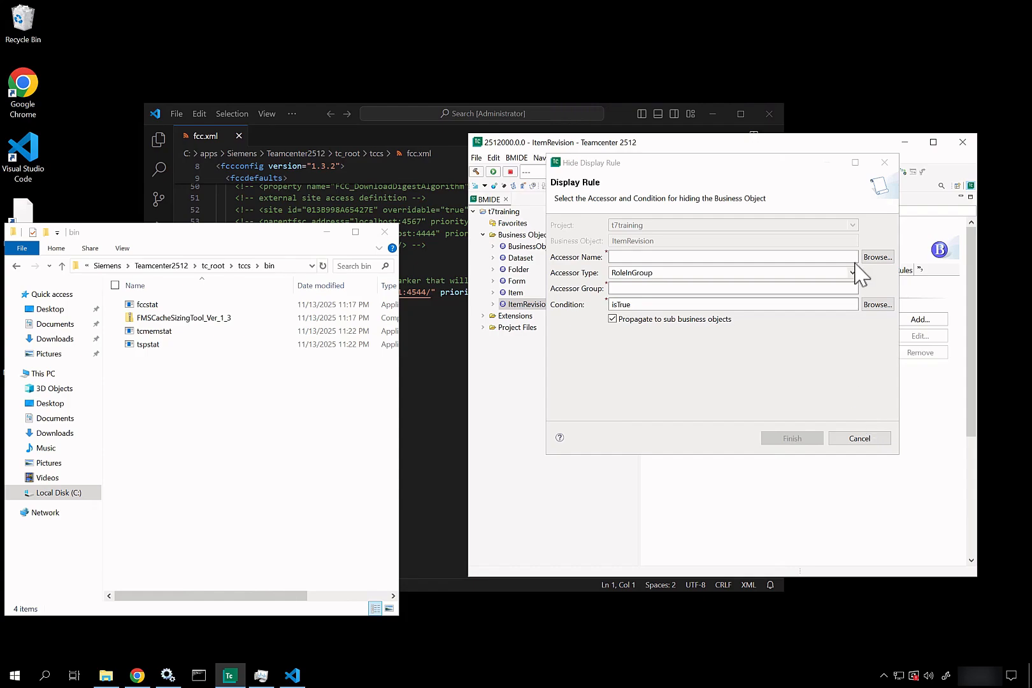
Step: Reopen the login via Browse, enter the admin password, and connect again
click(865, 261)
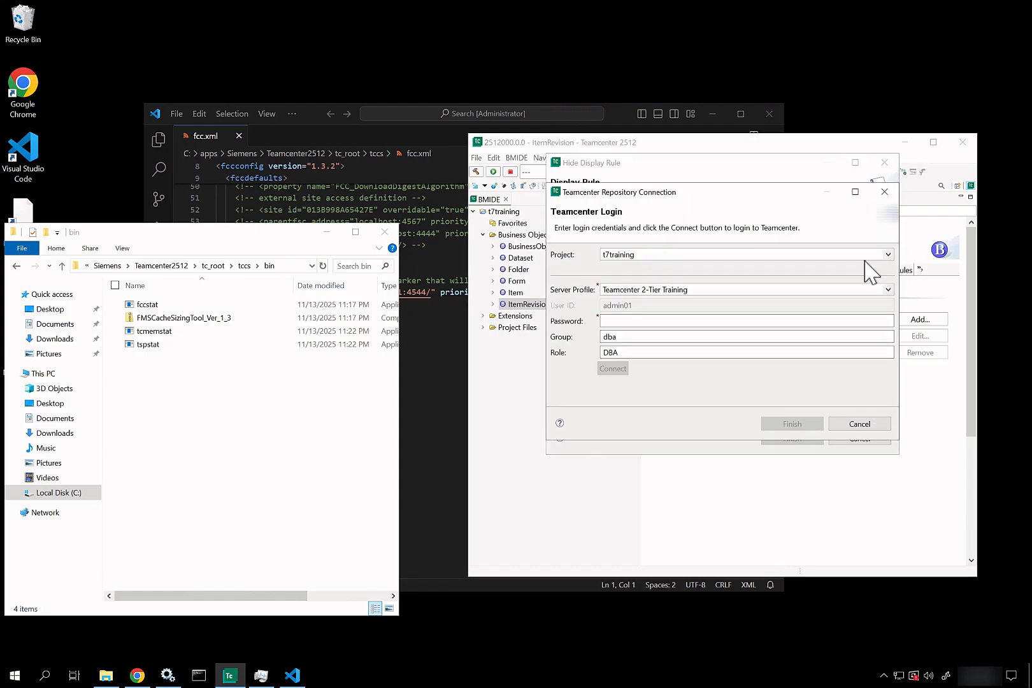
click(619, 321)
text(admin01)
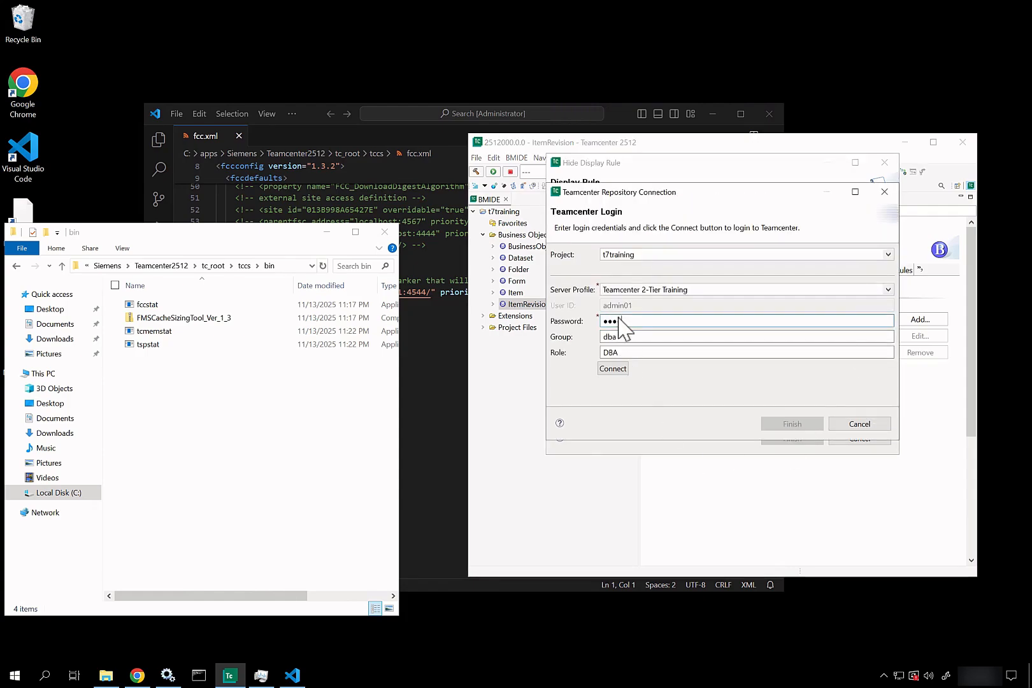
click(613, 372)
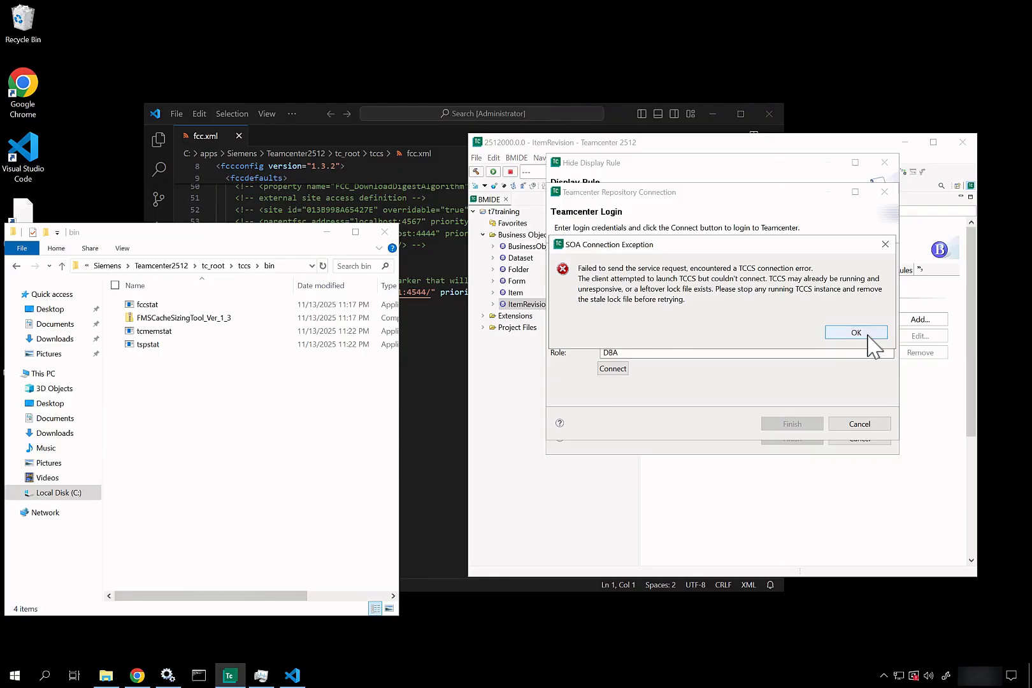
right_click(389, 682)
Step: End the javaw.exe process (PID 10040) with FCC_TCCSClientBinding in Task Manager, then close it
click(434, 617)
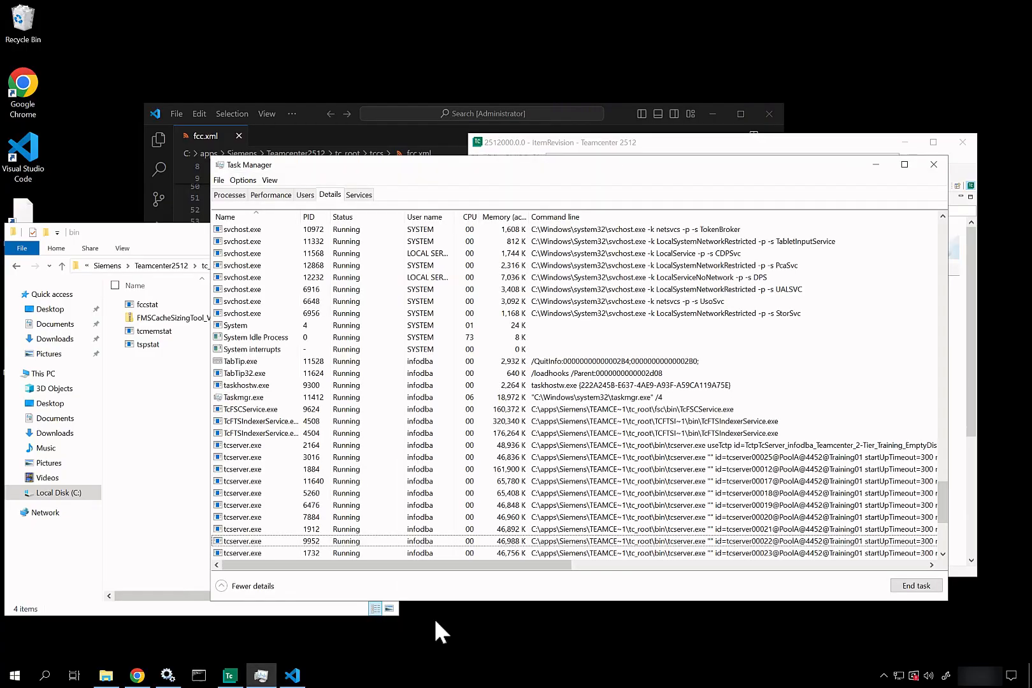
click(418, 434)
key(j)
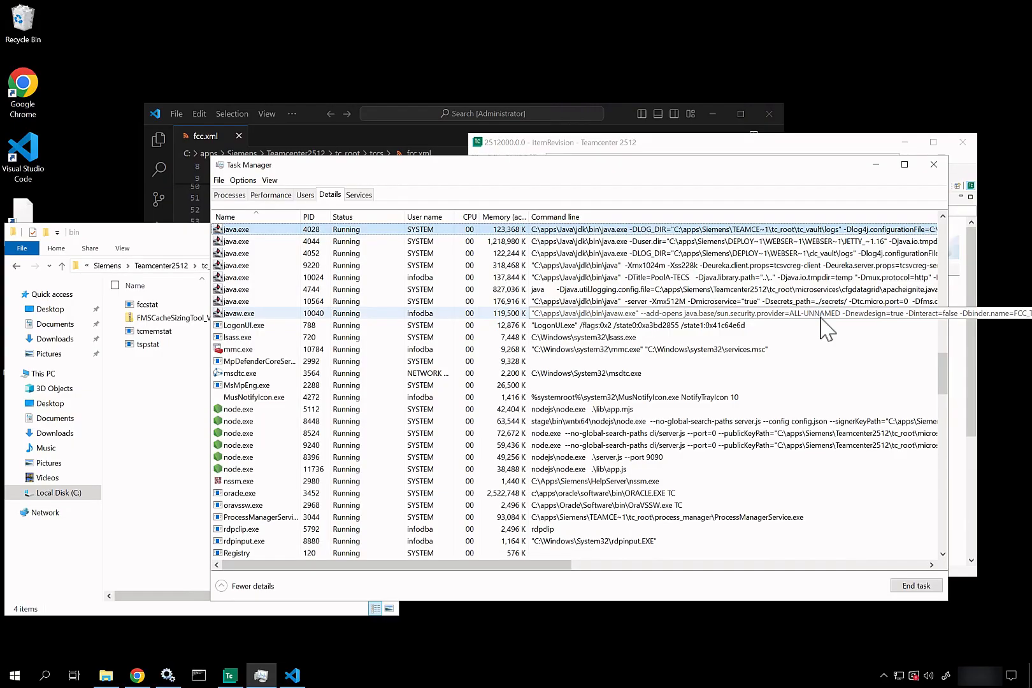
scroll(826, 328, right, 3)
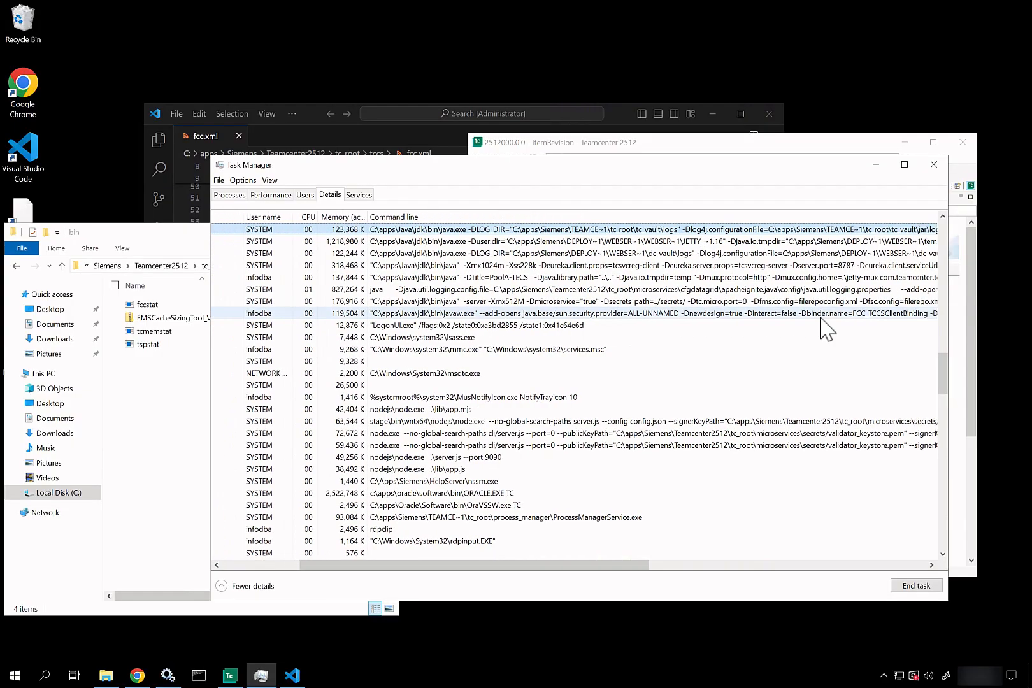
scroll(826, 328, right, 5)
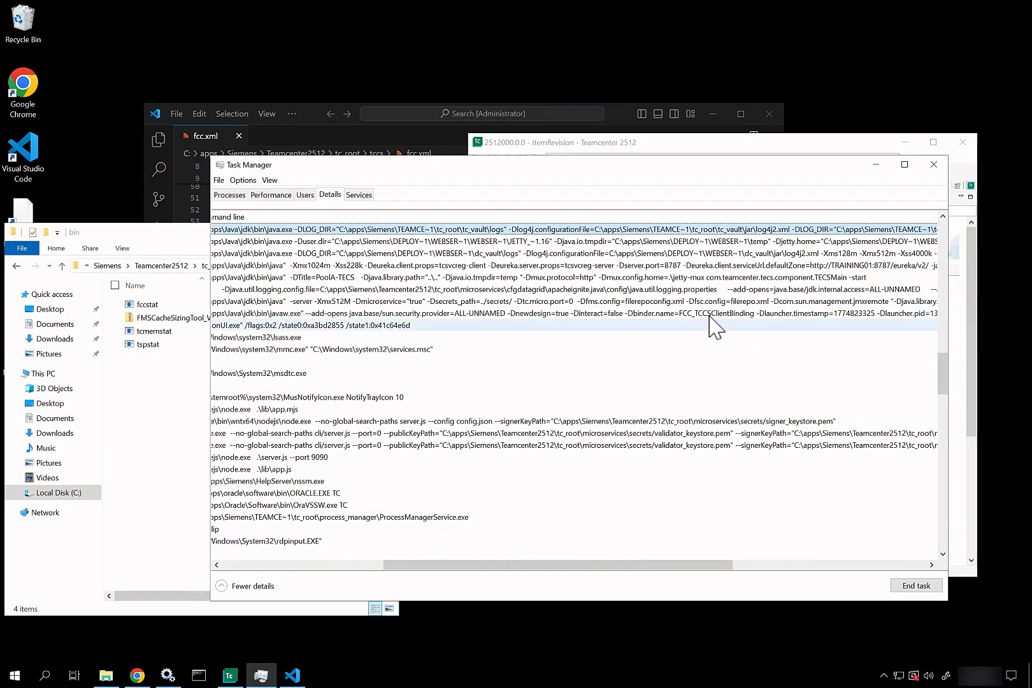
click(710, 316)
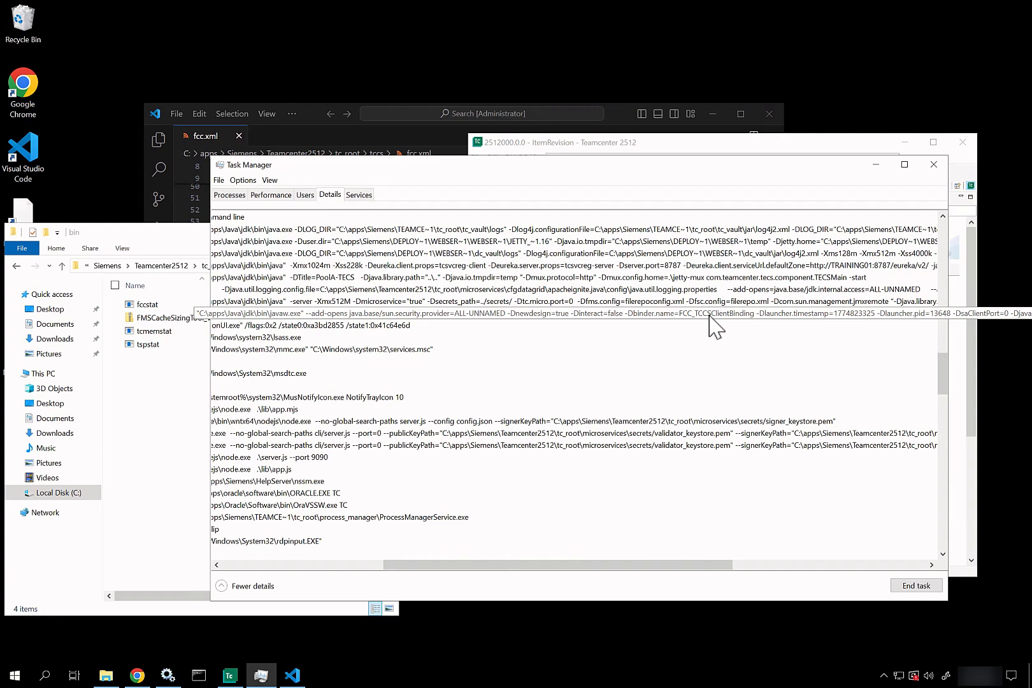
key(Delete)
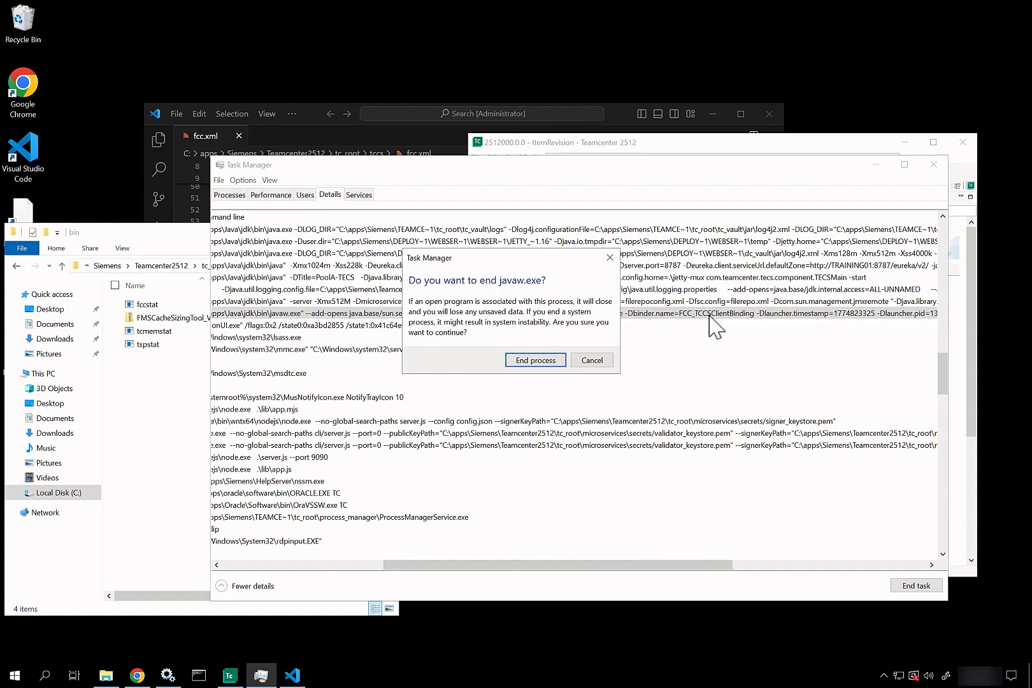
click(535, 361)
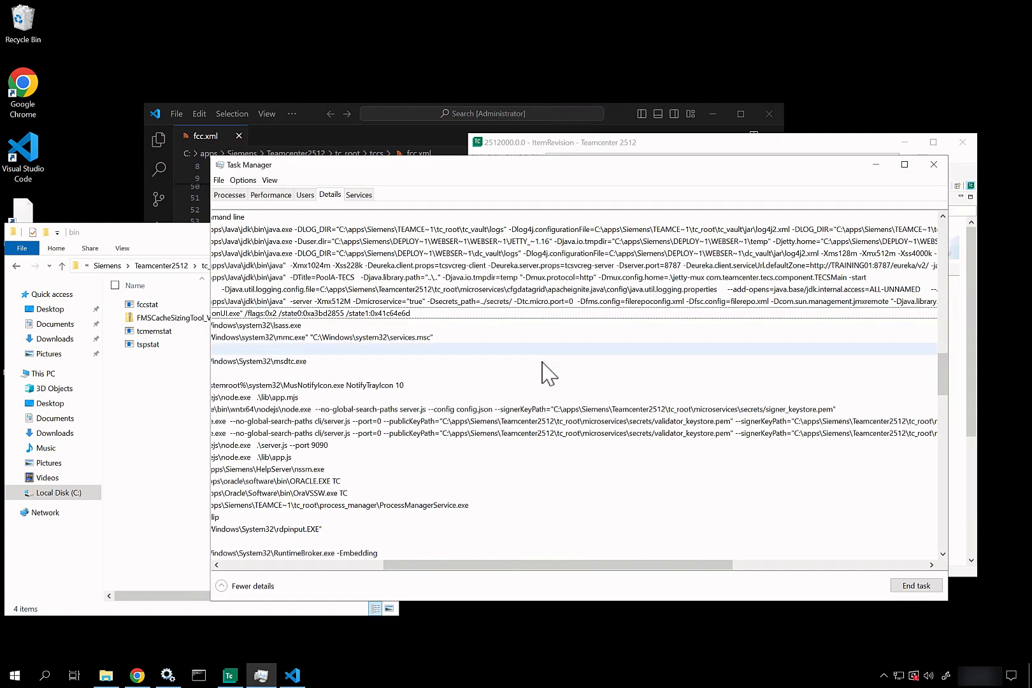
click(933, 165)
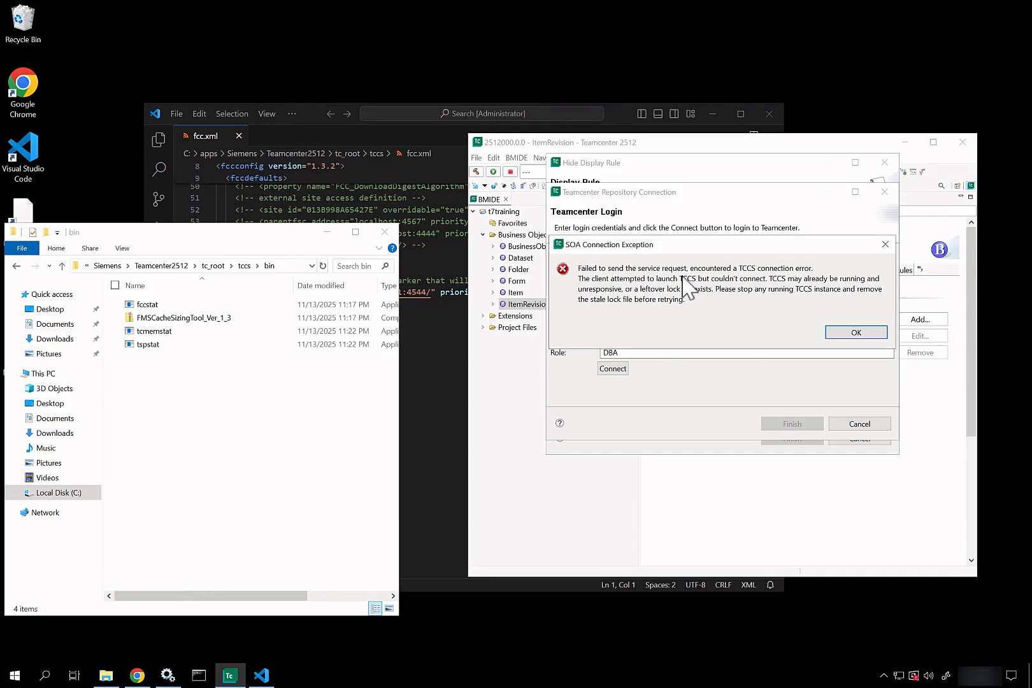
Step: Dismiss the connection error, then connect and finish logging in to the t7training repository
click(856, 332)
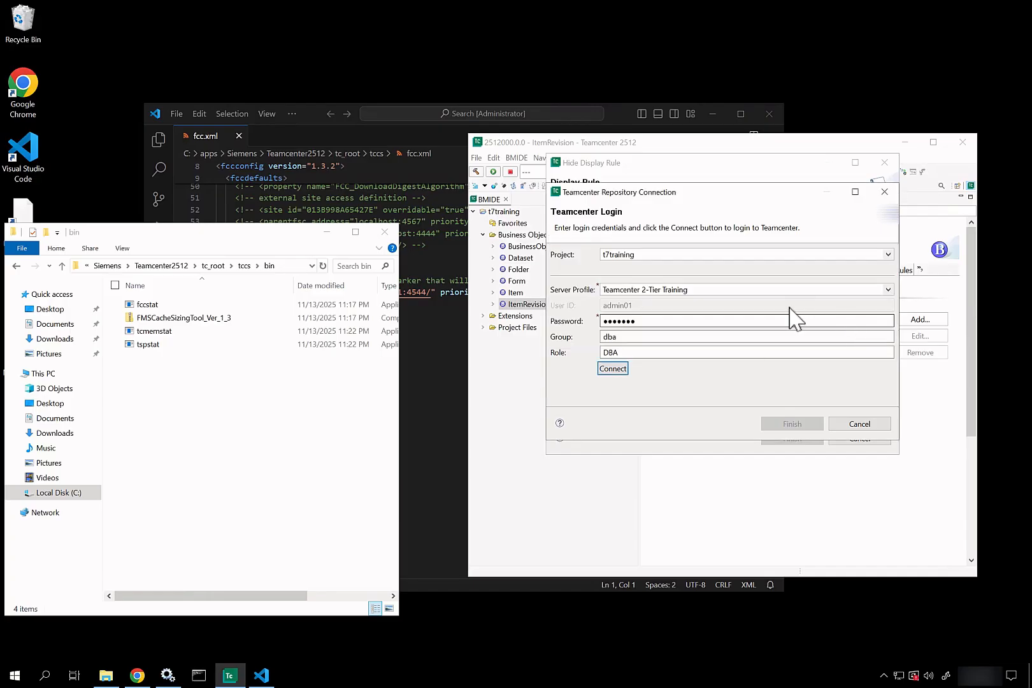
click(613, 369)
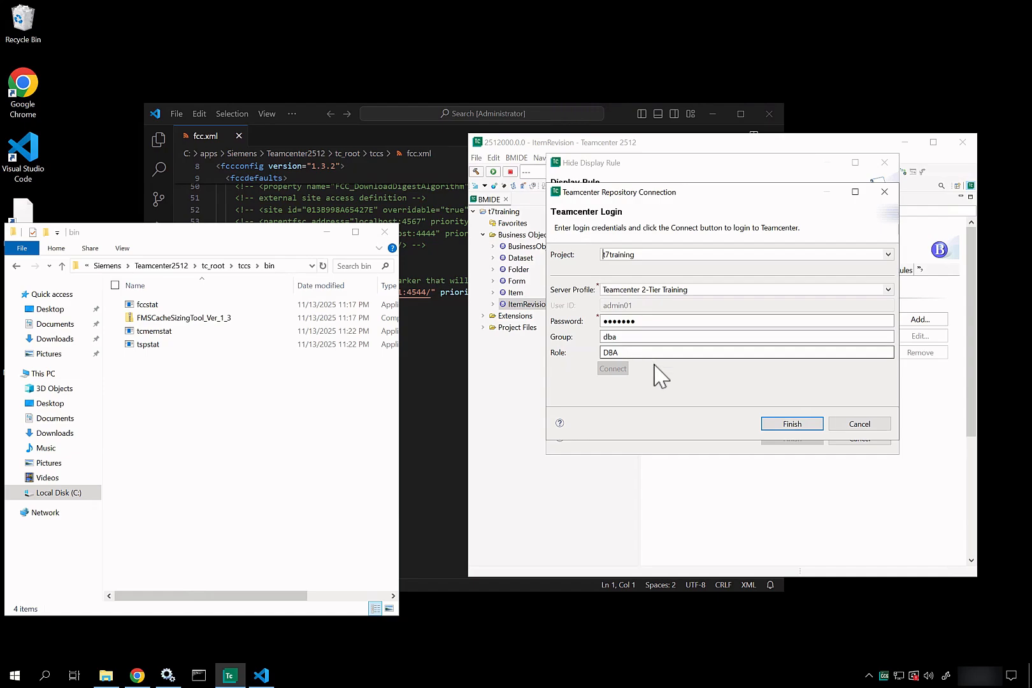
click(794, 425)
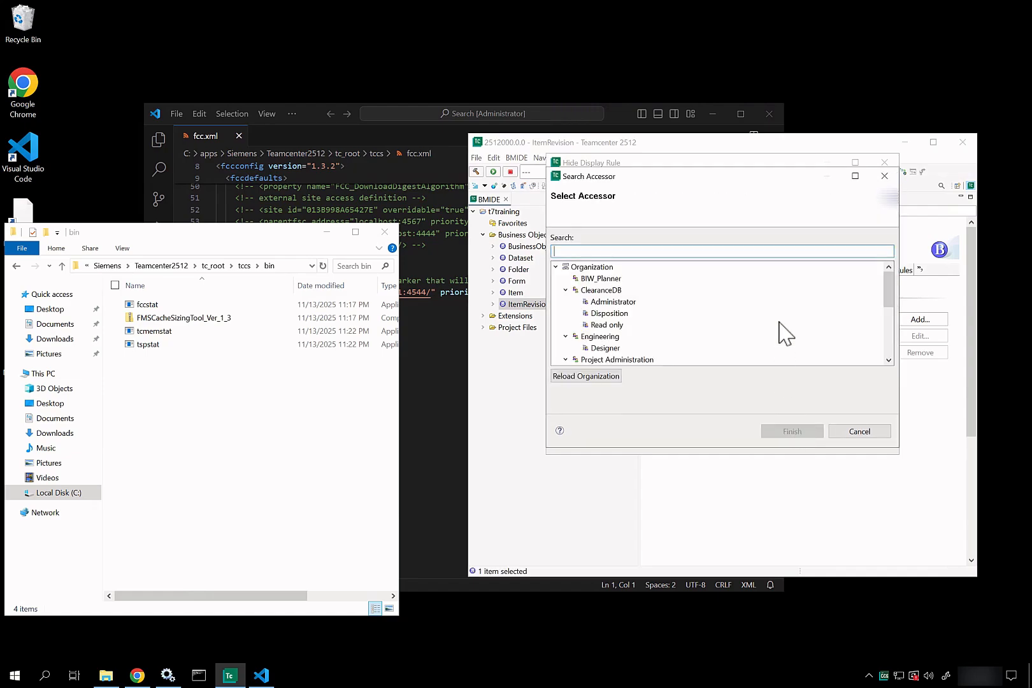
Step: Close the Search Accessor and Hide Display Rule dialogs, then close BMIDE
click(884, 175)
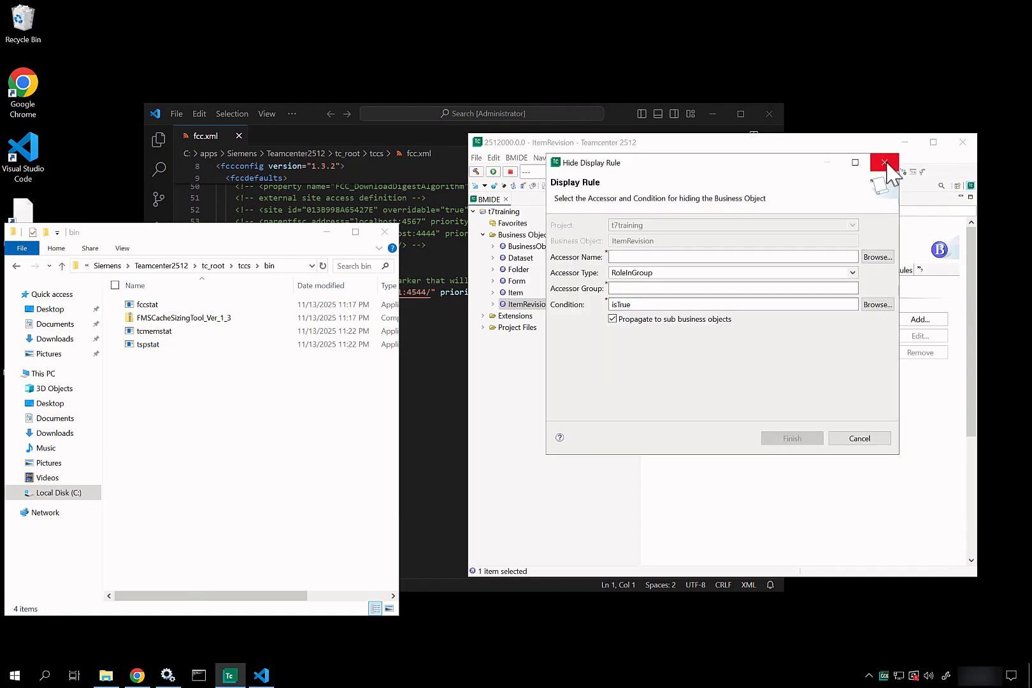
click(884, 162)
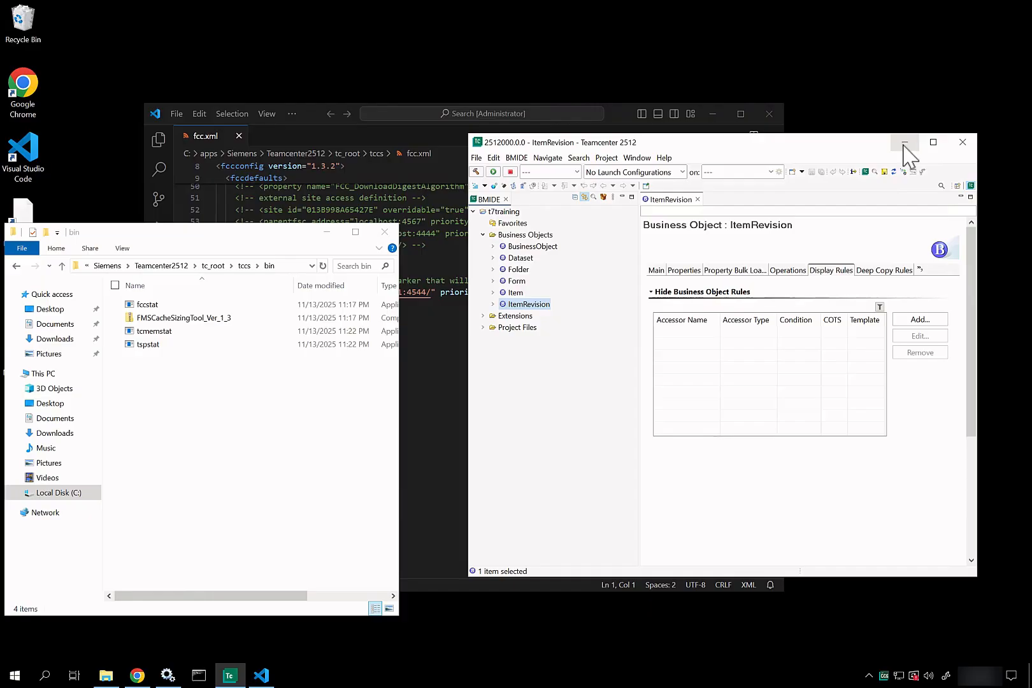
click(963, 142)
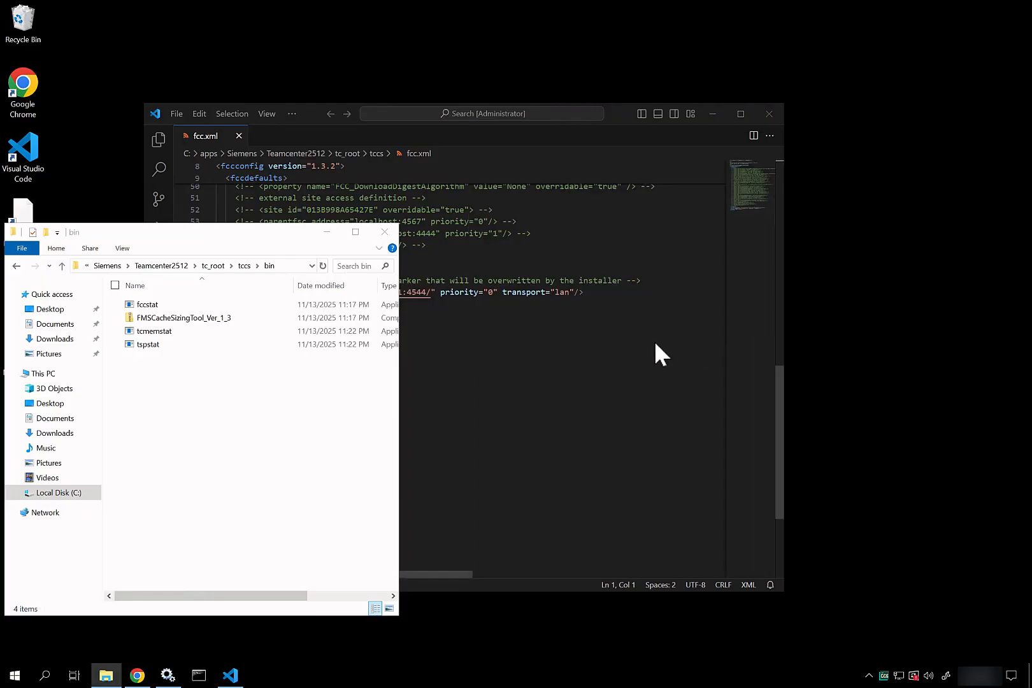
Step: Close the bin folder window and fcc.xml, and minimize Visual Studio Code
click(386, 233)
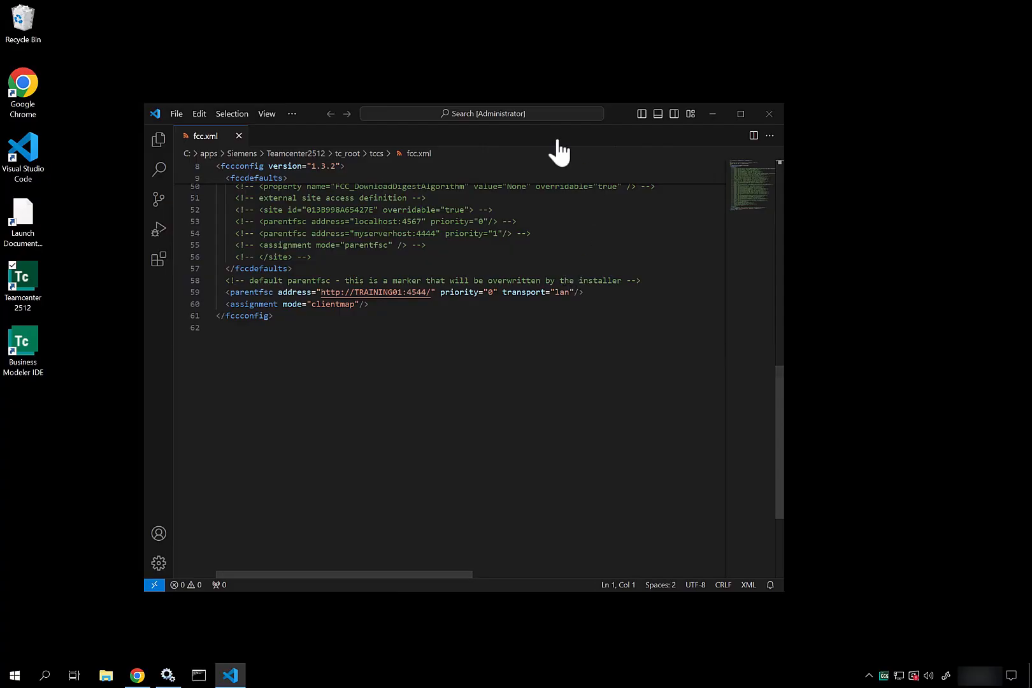
click(239, 136)
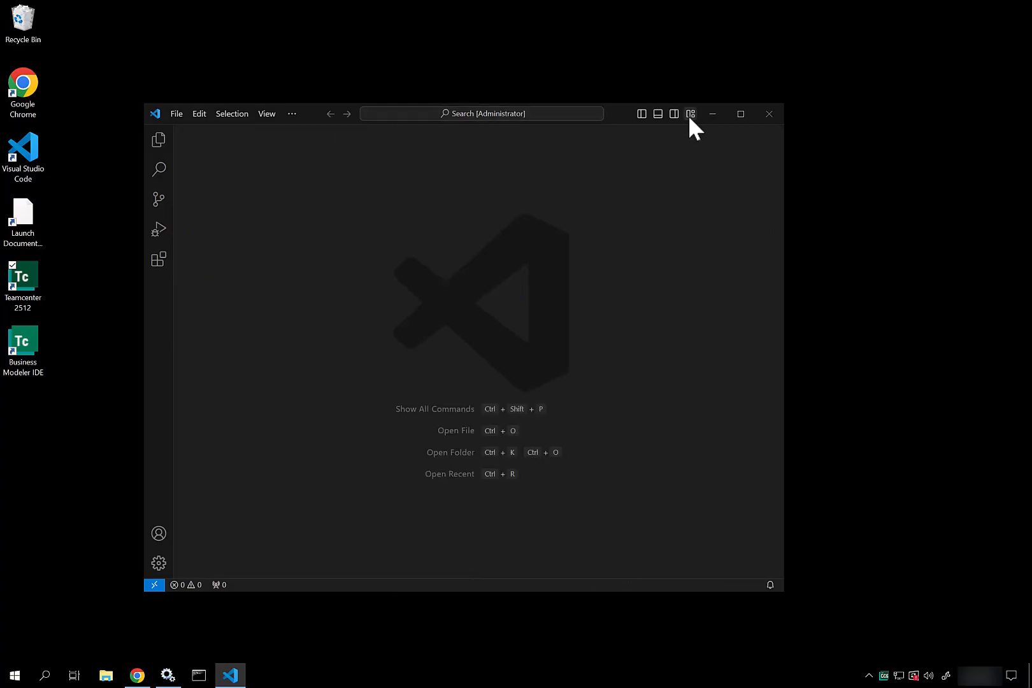
click(712, 113)
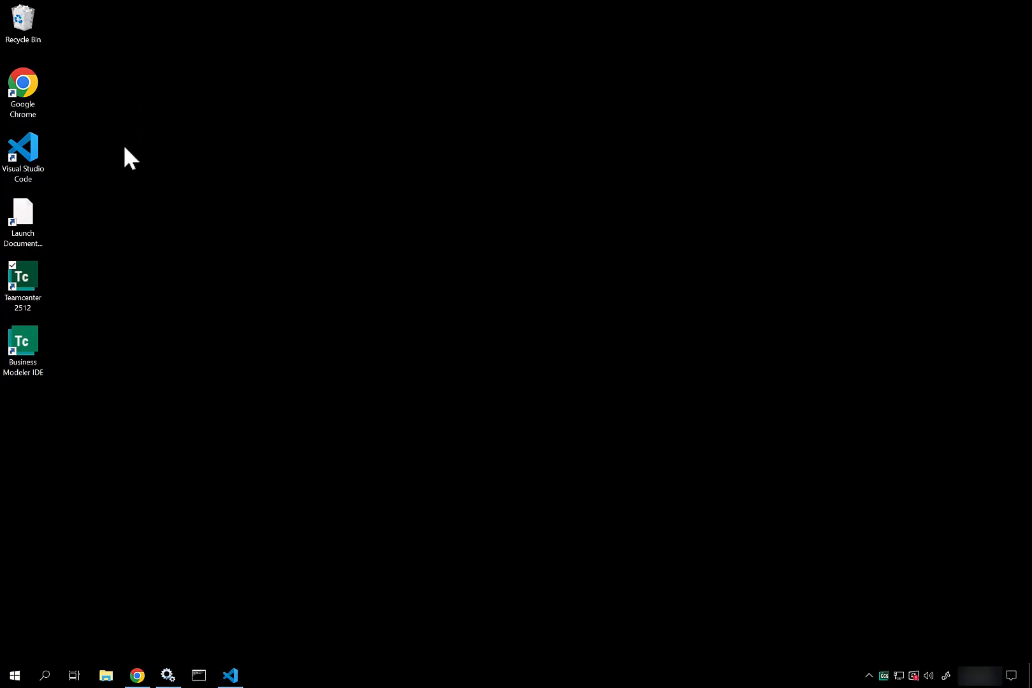
Step: Launch the Teamcenter 2512 rich client and submit the password to log in
double_click(36, 287)
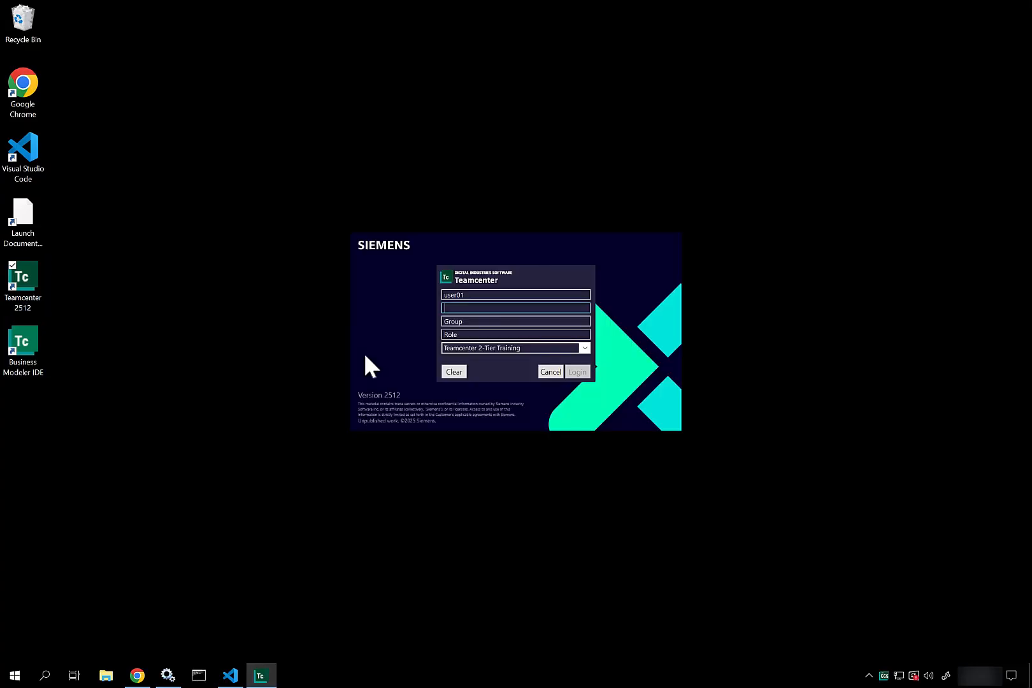
text(••••)
key(Return)
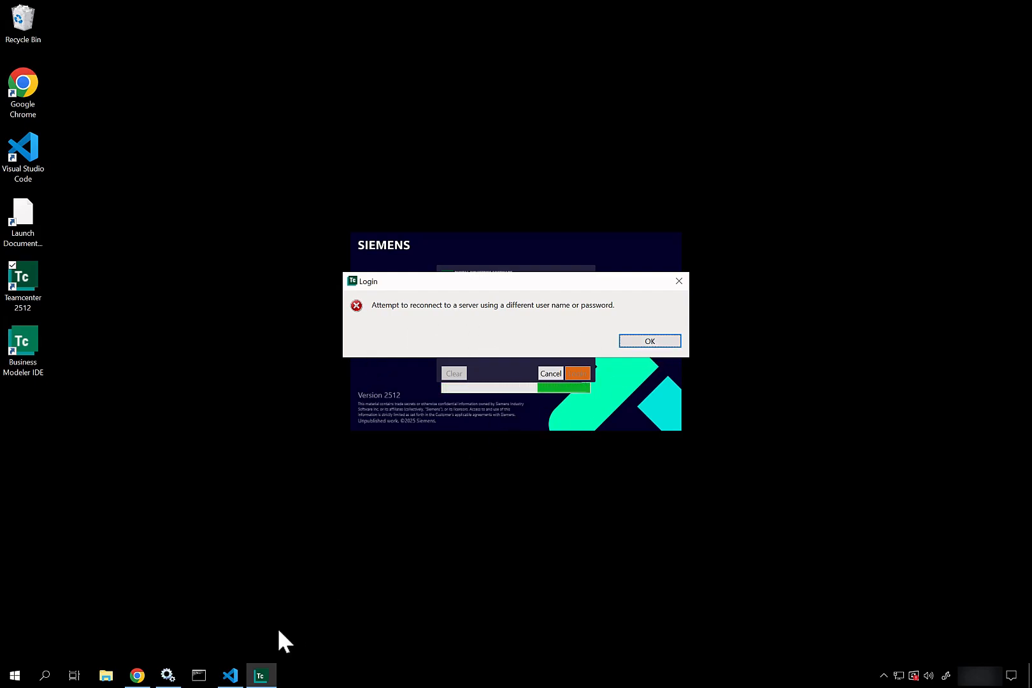
Step: End the tcserver.exe process with PID 2164 from Task Manager's Details list, then close it
right_click(302, 668)
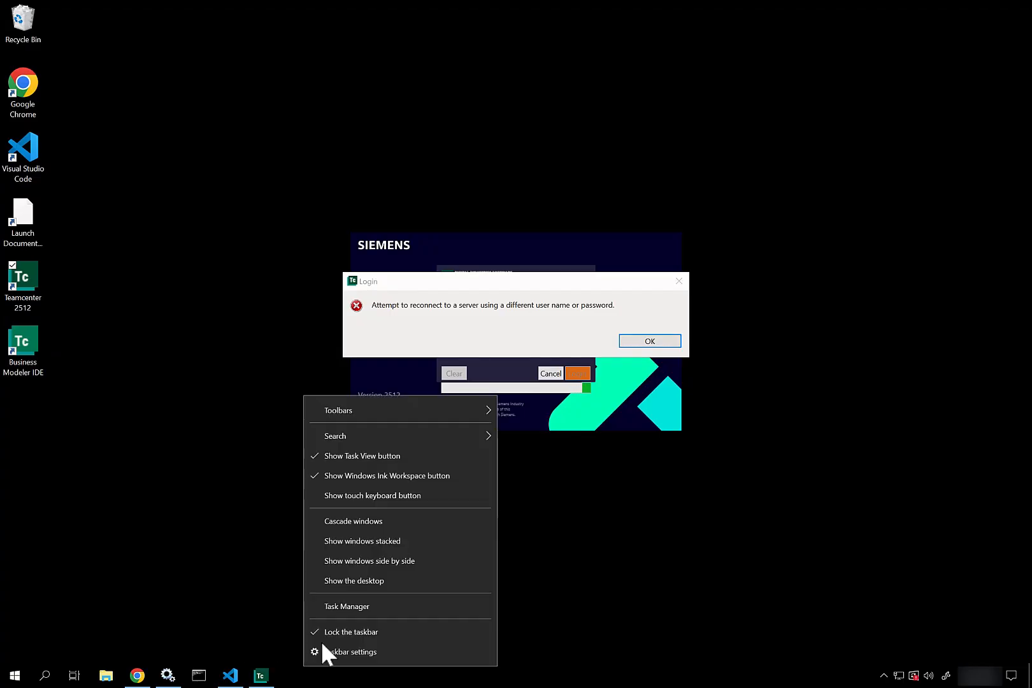
click(351, 606)
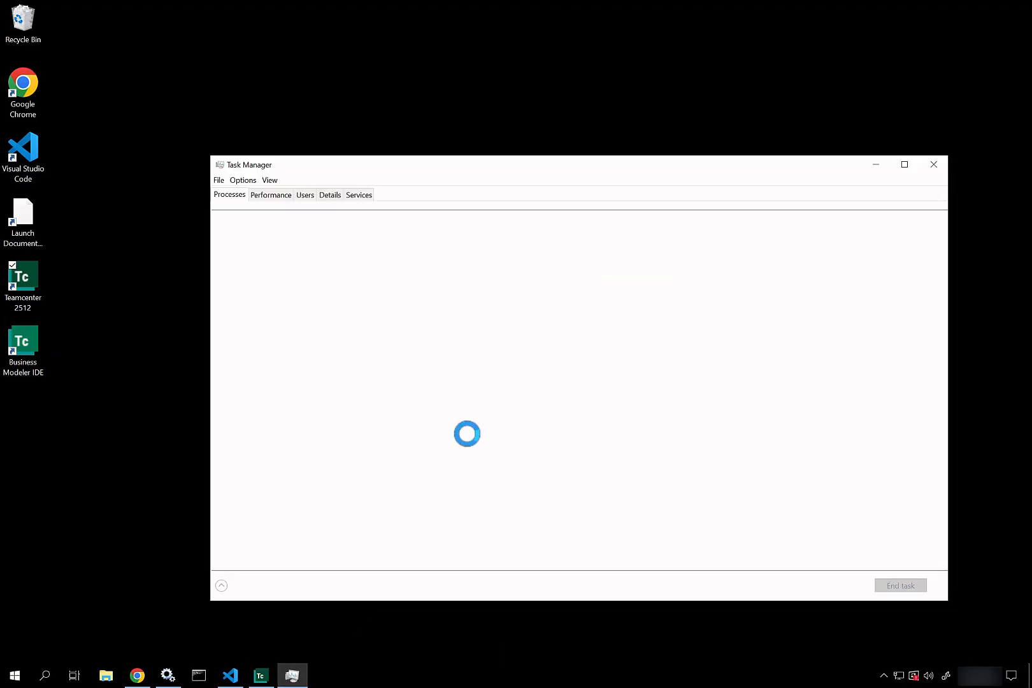
double_click(468, 434)
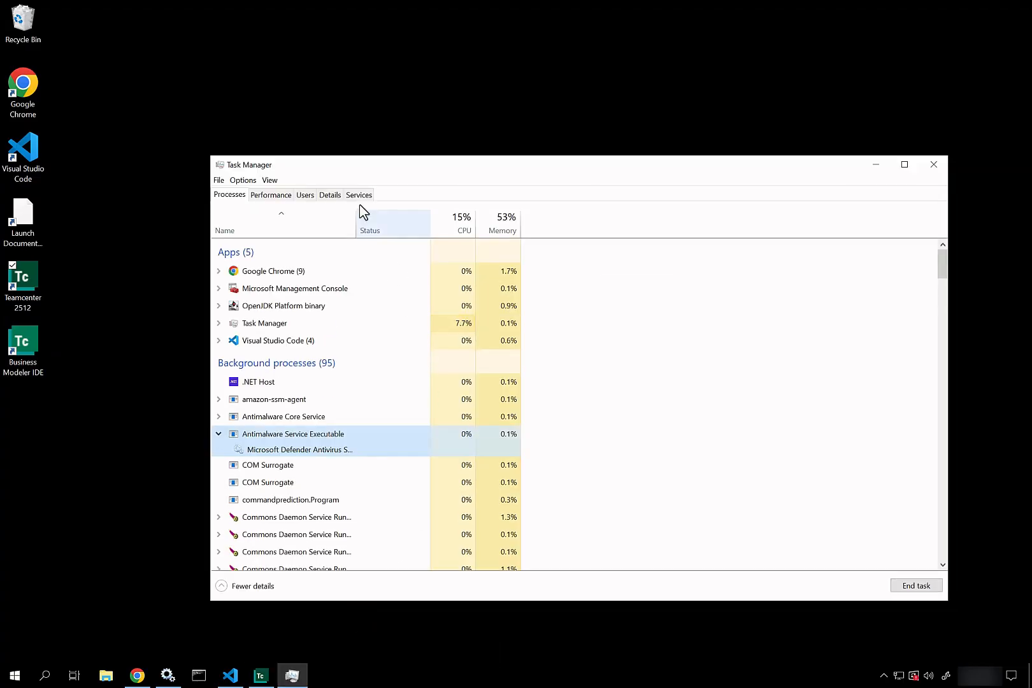
click(337, 191)
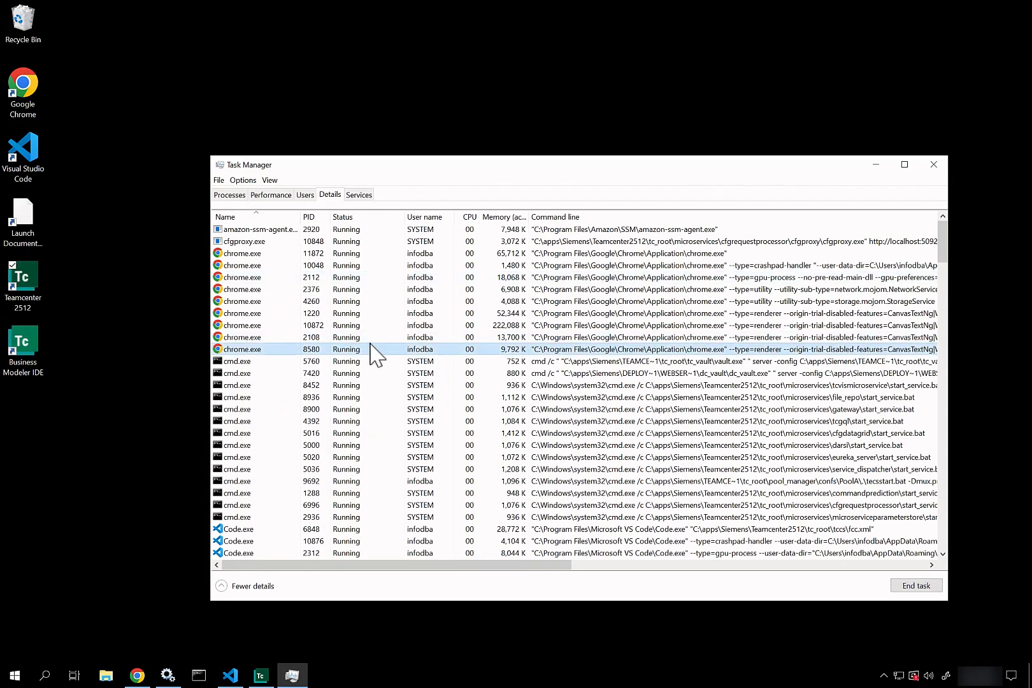
key(j)
key(t)
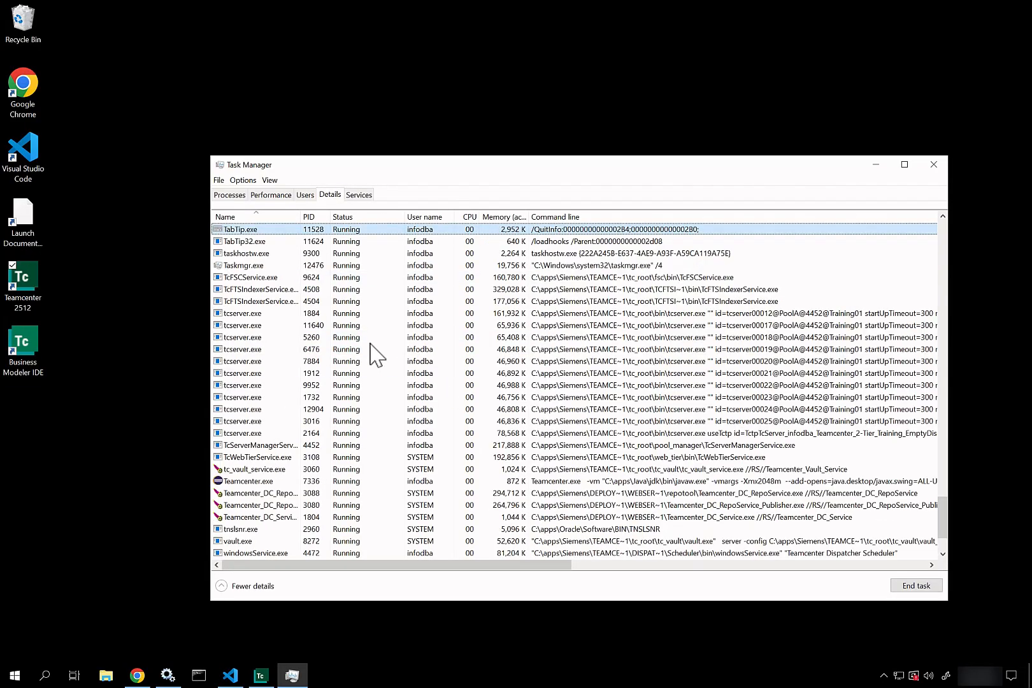
click(634, 433)
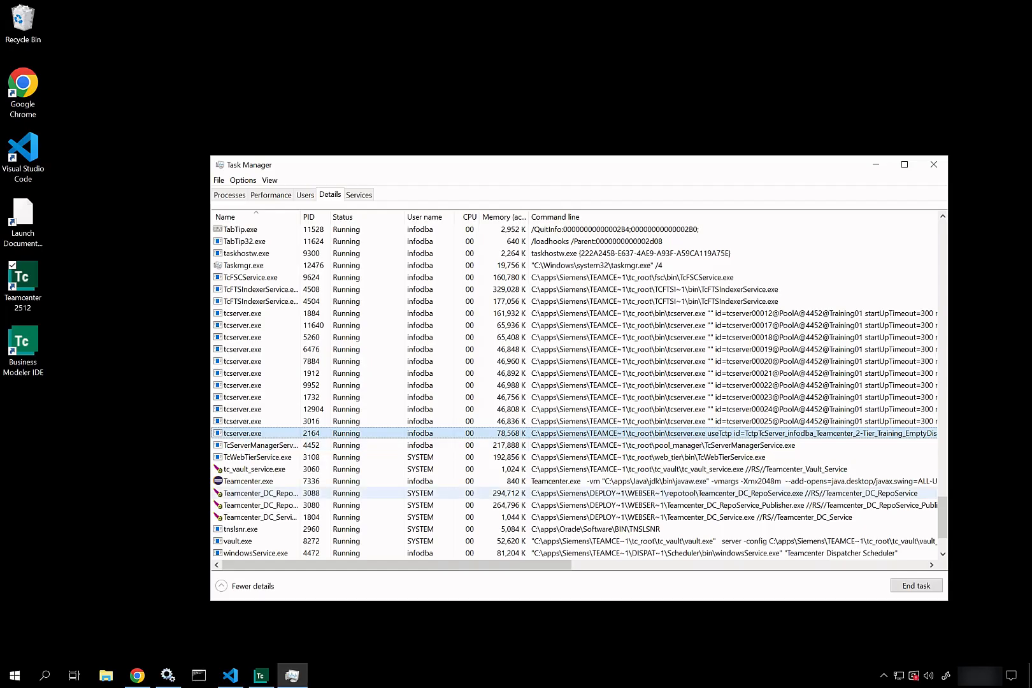
key(Delete)
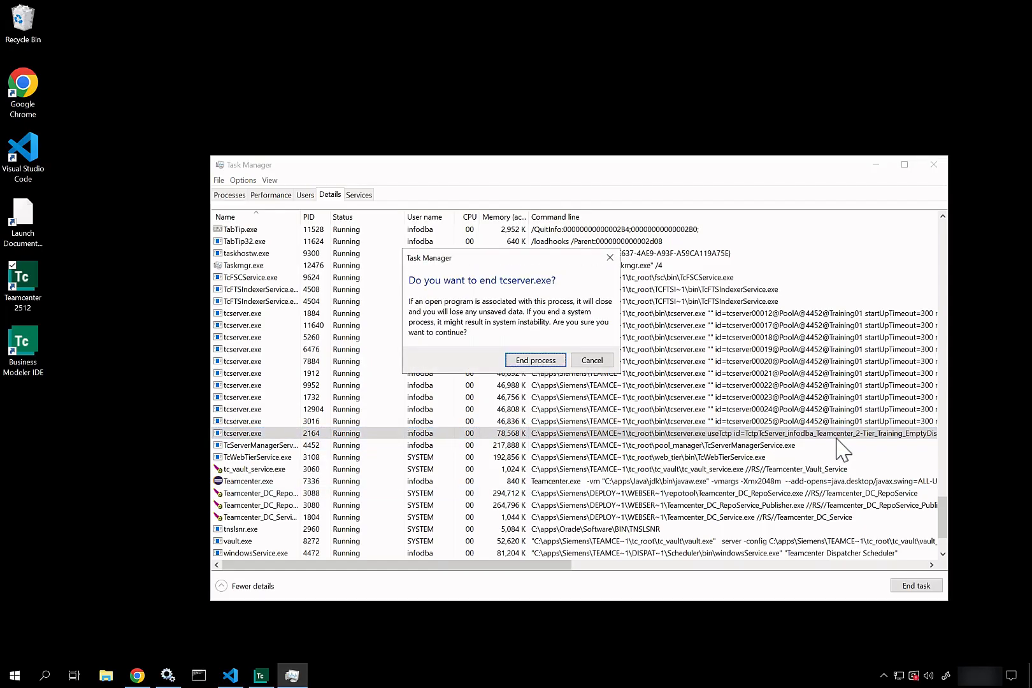
click(538, 361)
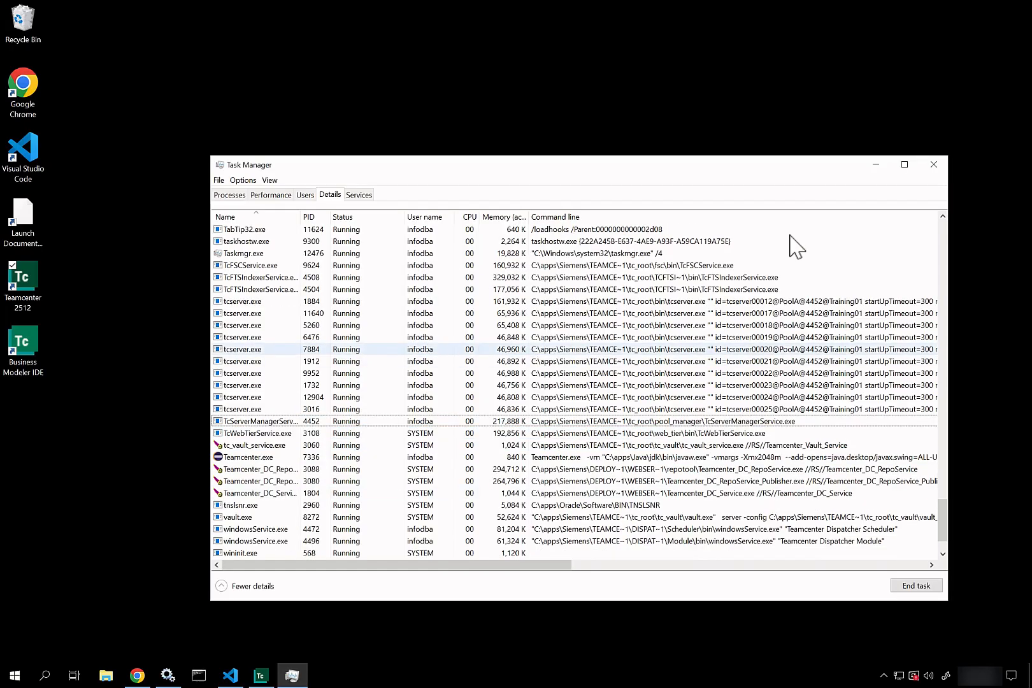
click(934, 164)
Step: Dismiss the login error, cancel, relaunch the Teamcenter 2512 client and log in with the password
click(673, 345)
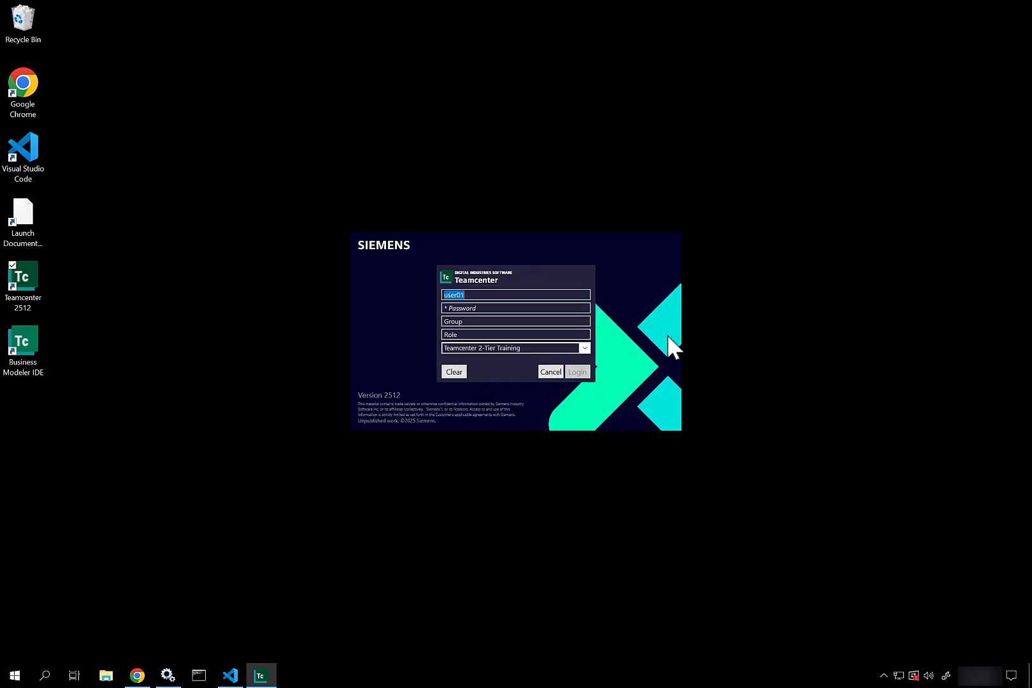
click(557, 372)
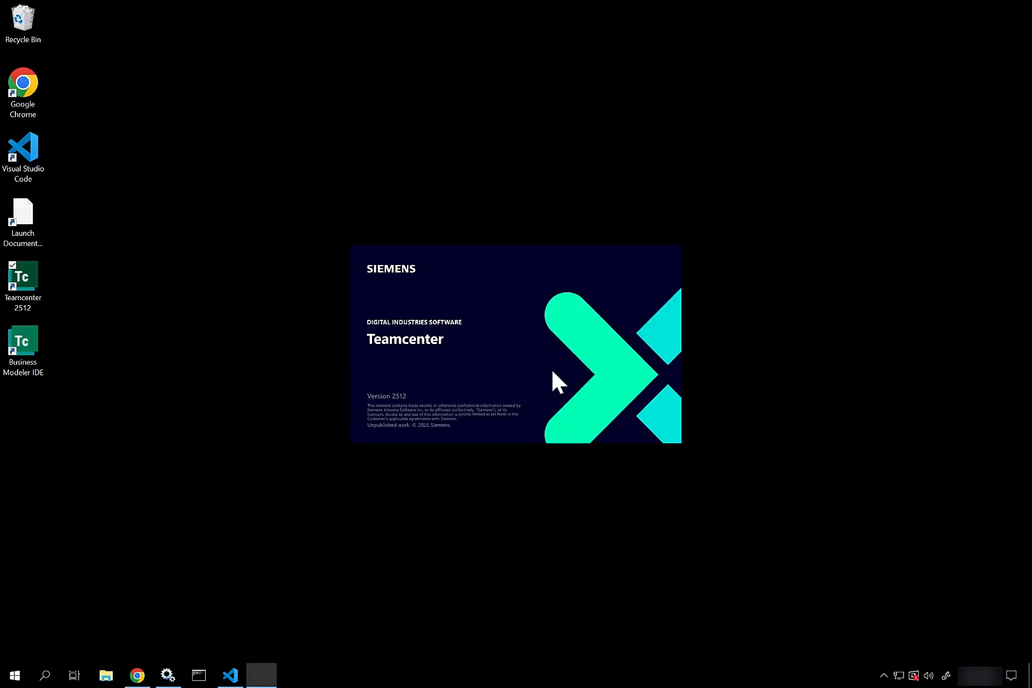
double_click(43, 286)
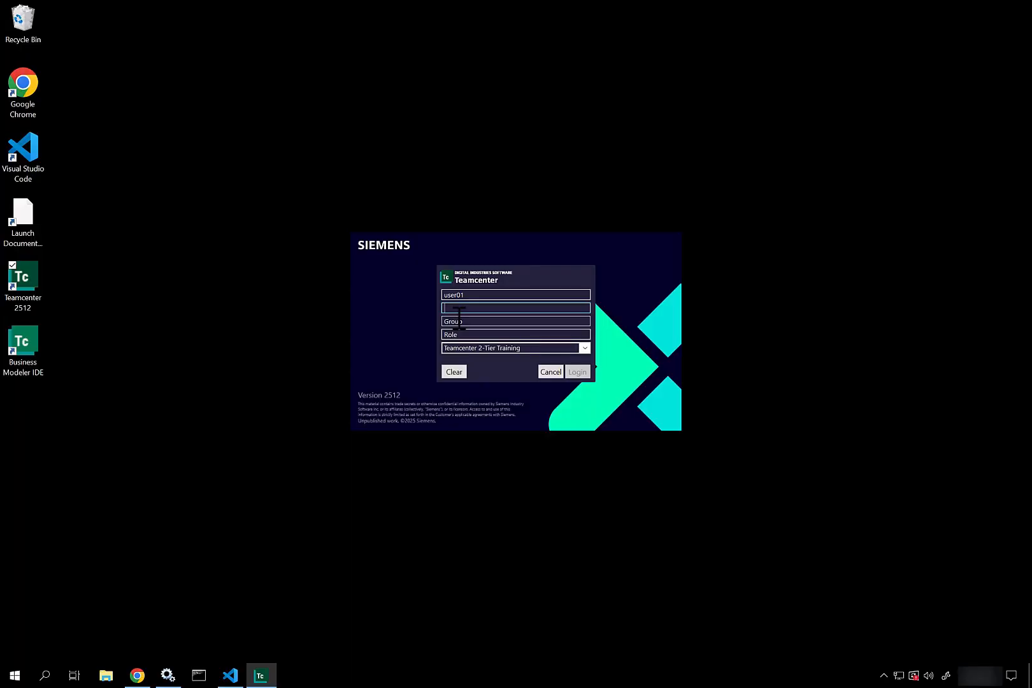
text(user01)
key(Return)
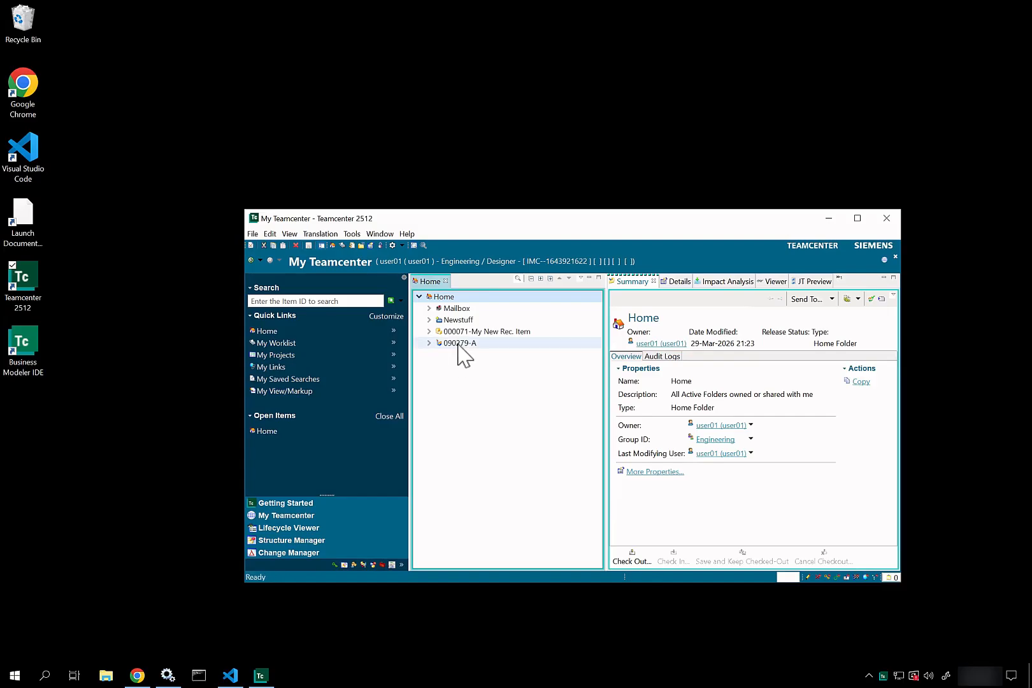
Step: Review 090279-A's Named References, confirming three files including the 1679 KB UGPART, then close it
right_click(458, 344)
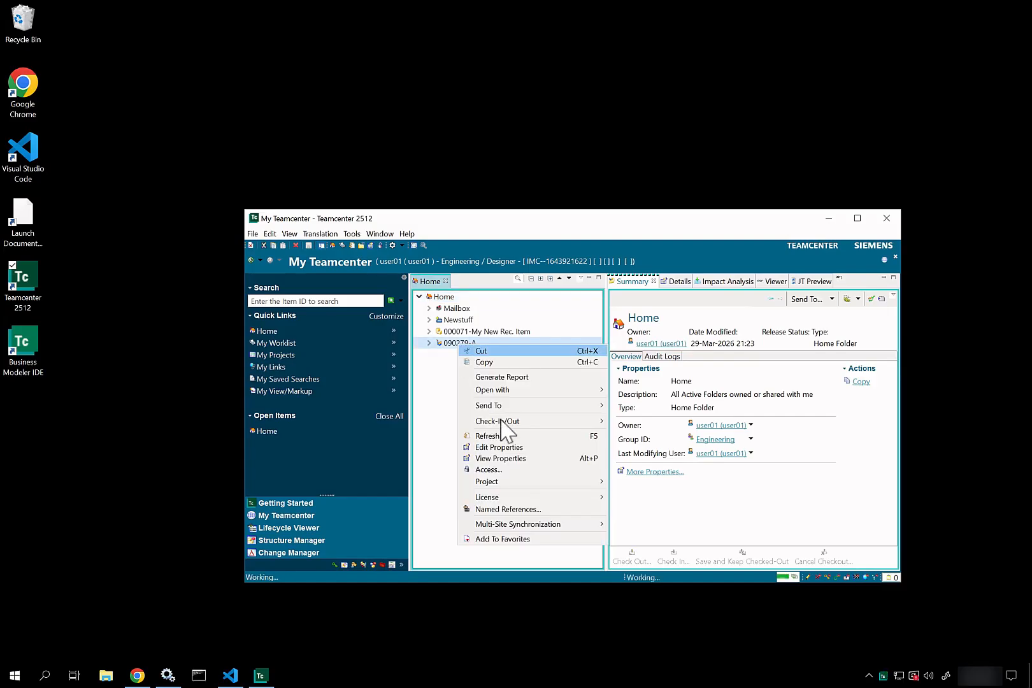
click(537, 510)
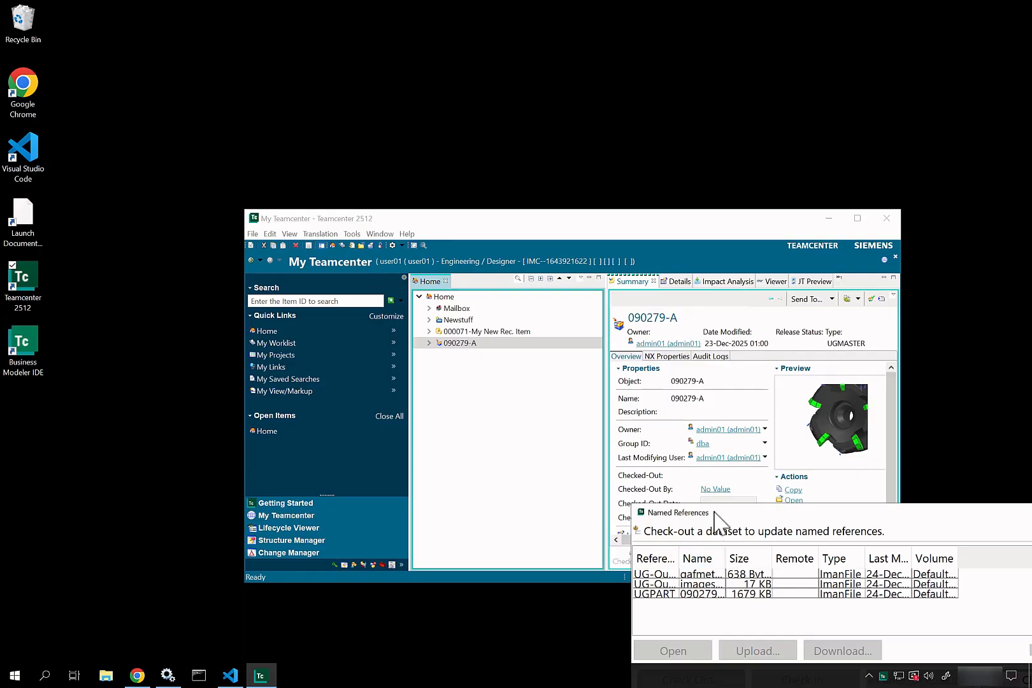
drag(707, 510, 499, 354)
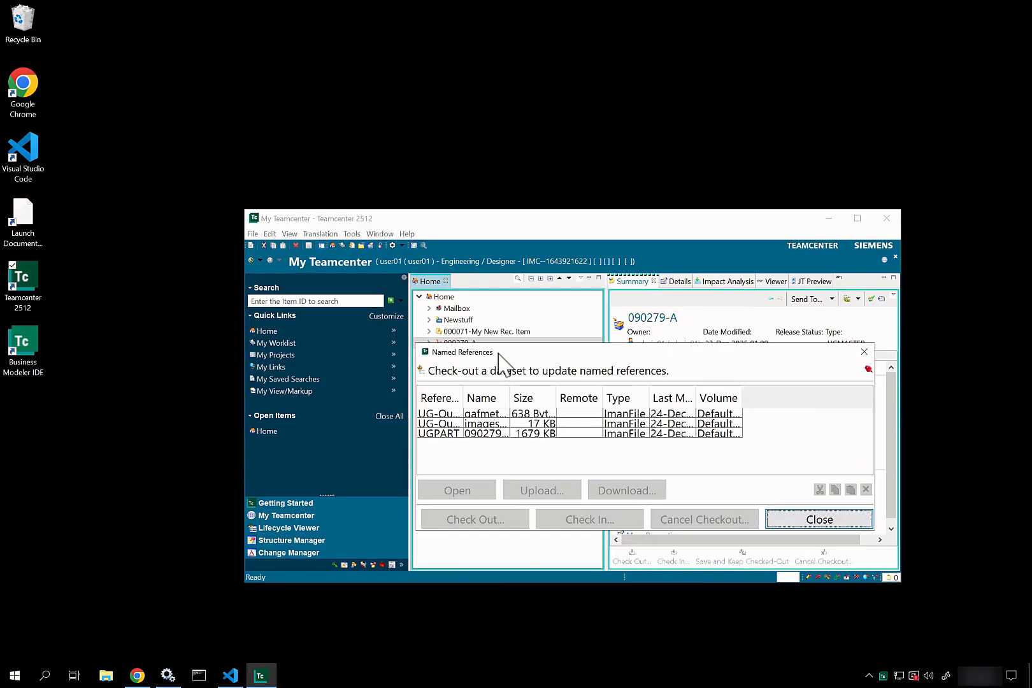
click(865, 351)
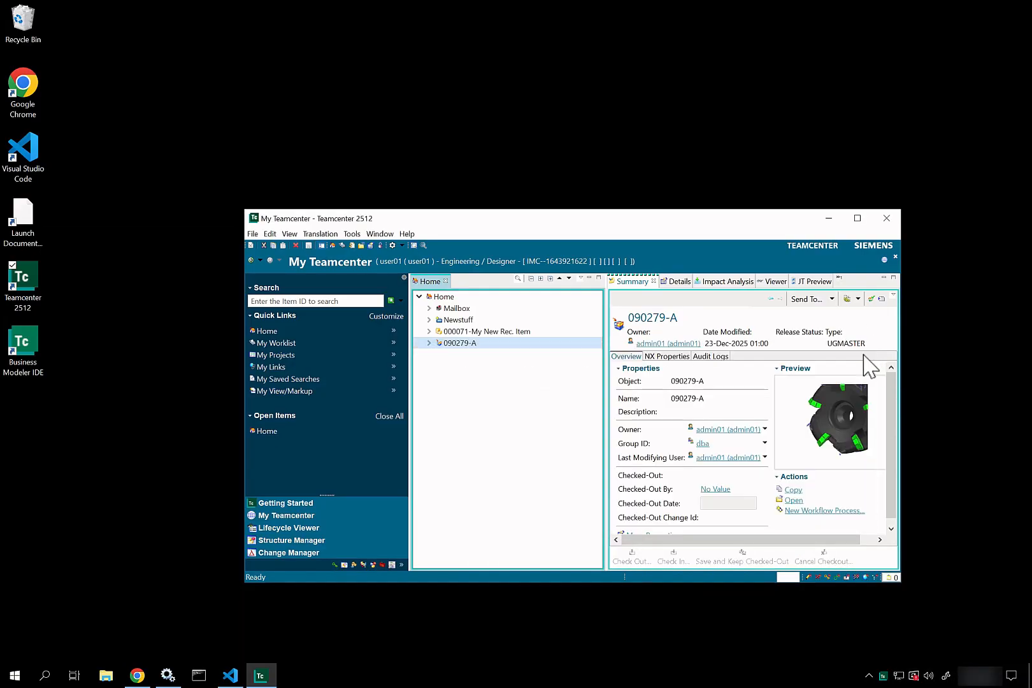